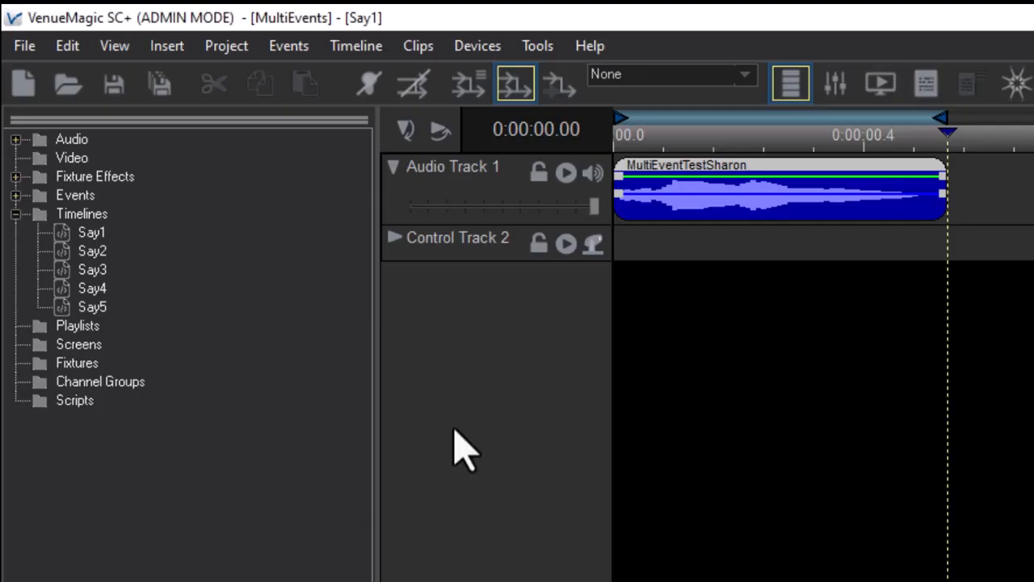
# Open the timelines Say2 through Say5 one after another to review their audio clips.
pyautogui.doubleClick(97, 252)
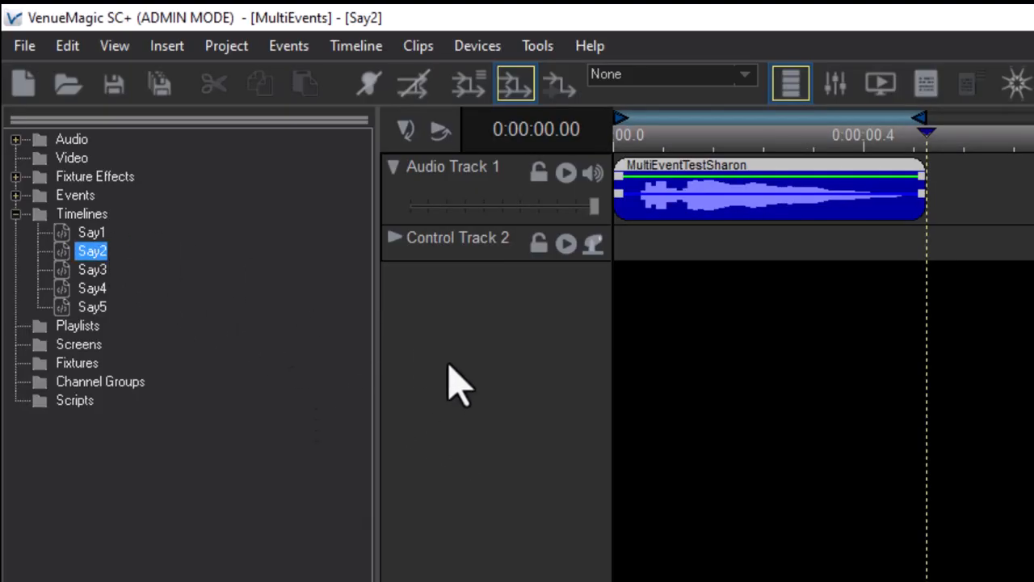
pyautogui.doubleClick(93, 271)
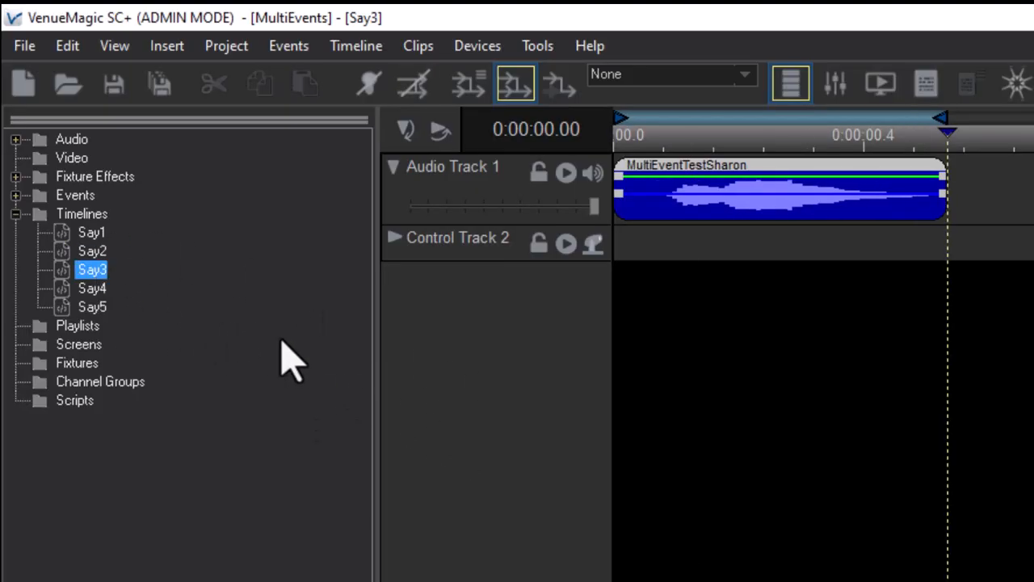
pyautogui.doubleClick(81, 291)
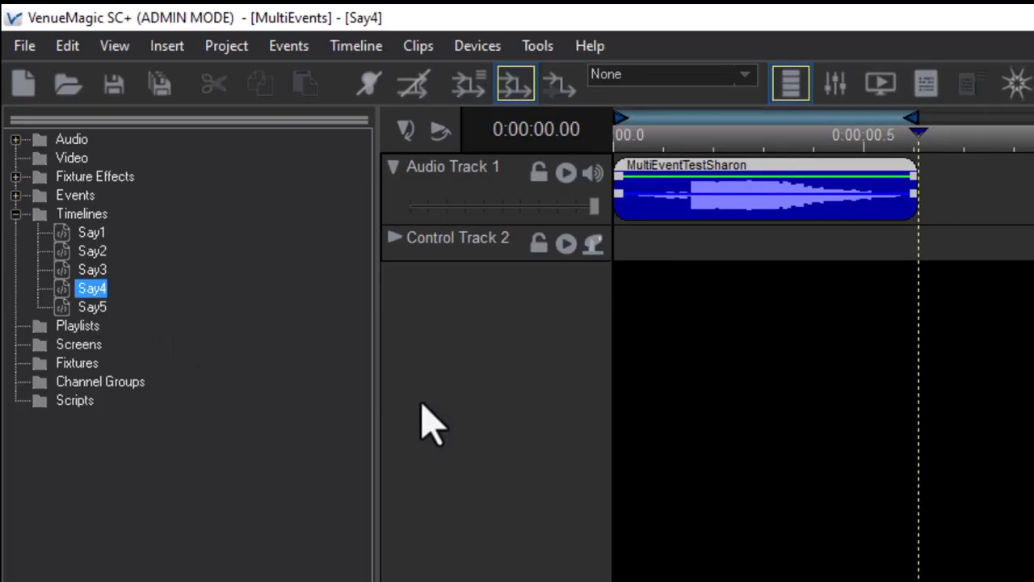
pyautogui.doubleClick(94, 308)
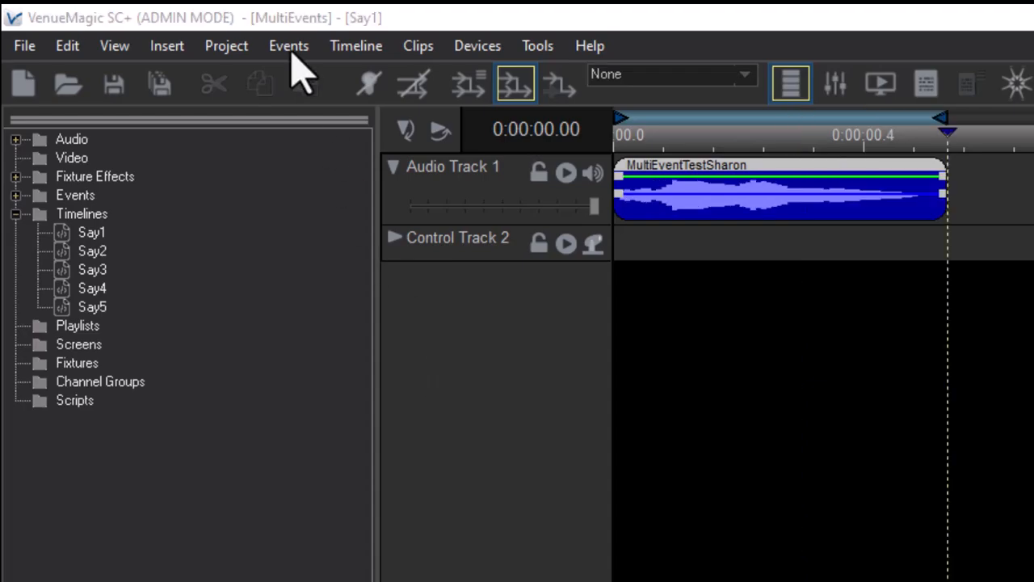
# Open the Event Table and add a new Multi-Event named Say1to5.
pyautogui.click(290, 46)
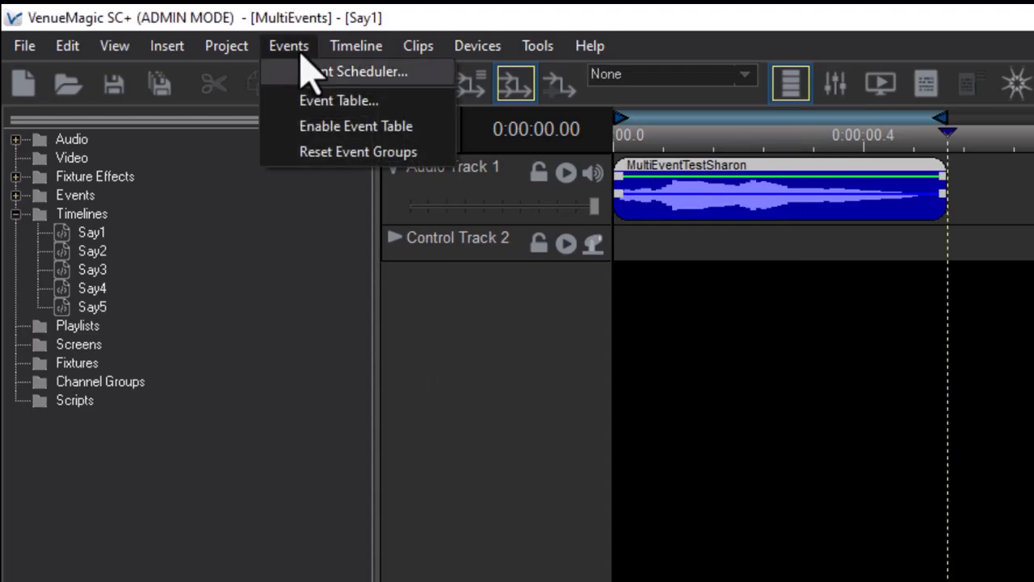
pyautogui.click(344, 100)
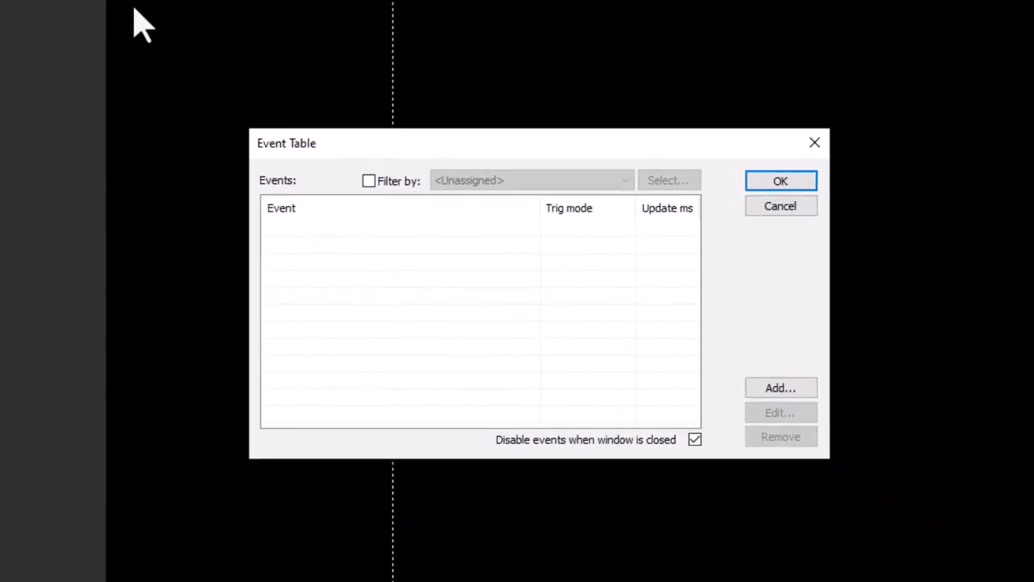
pyautogui.click(753, 390)
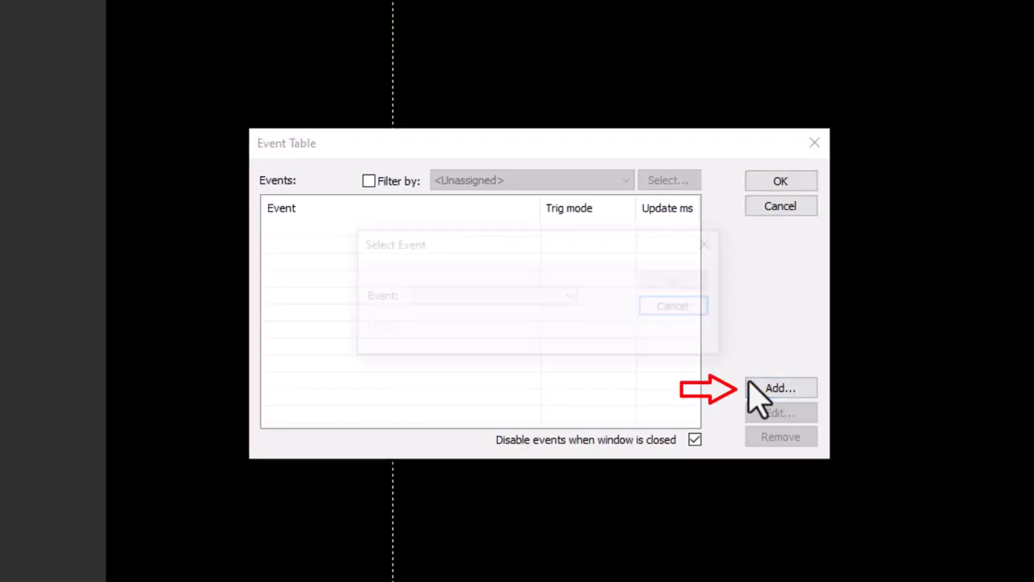
pyautogui.click(517, 301)
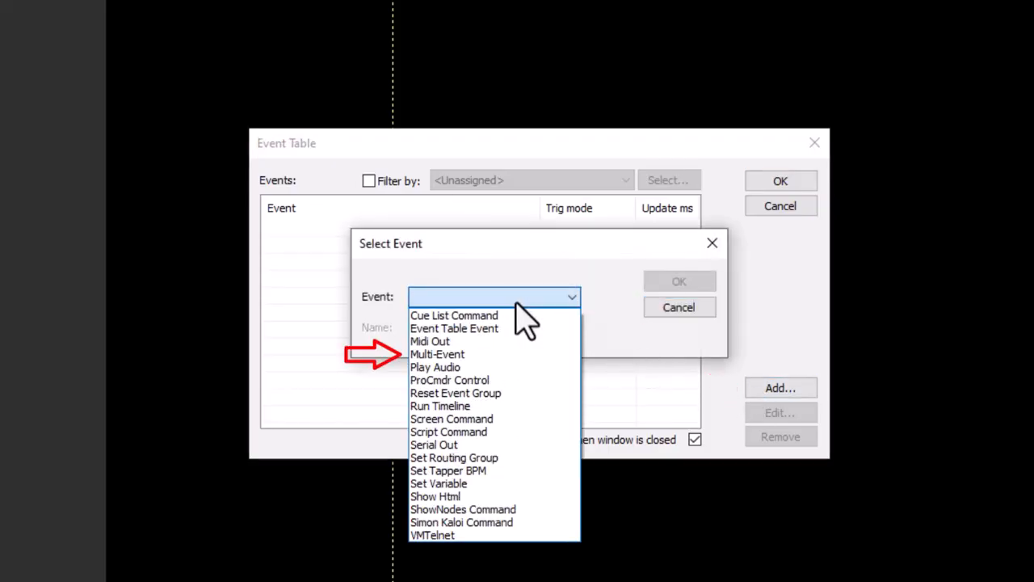
pyautogui.click(468, 359)
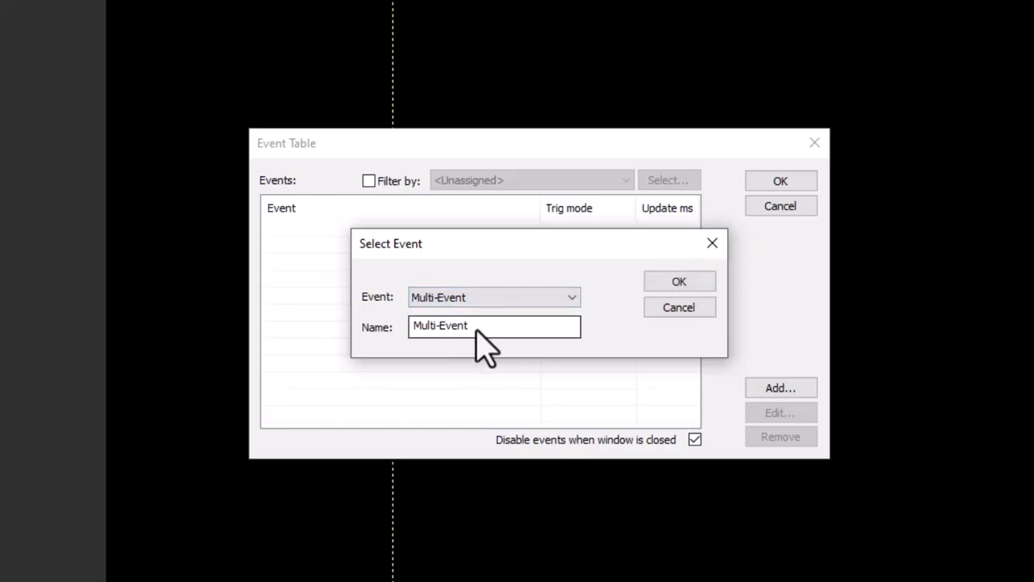
pyautogui.doubleClick(473, 333)
pyautogui.write('Say1to5')
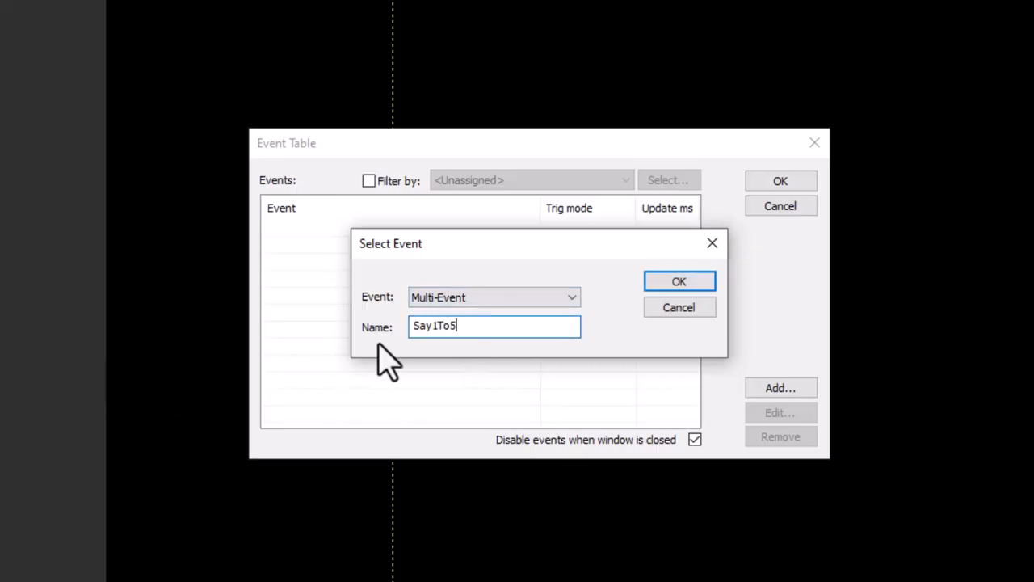
pyautogui.click(677, 282)
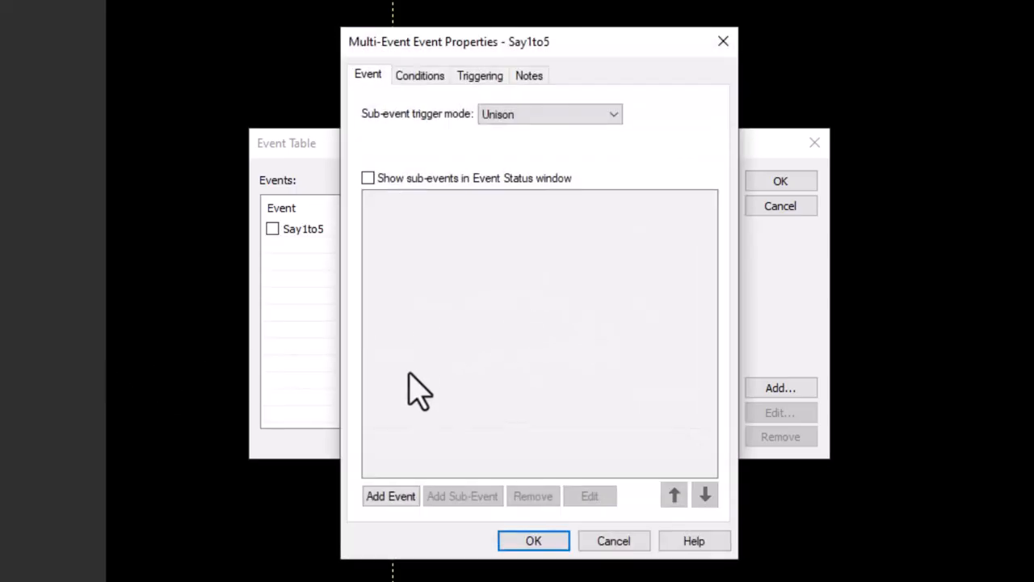
# Add a Run Timeline sub-event named Say1 that plays the Say1 timeline.
pyautogui.click(376, 496)
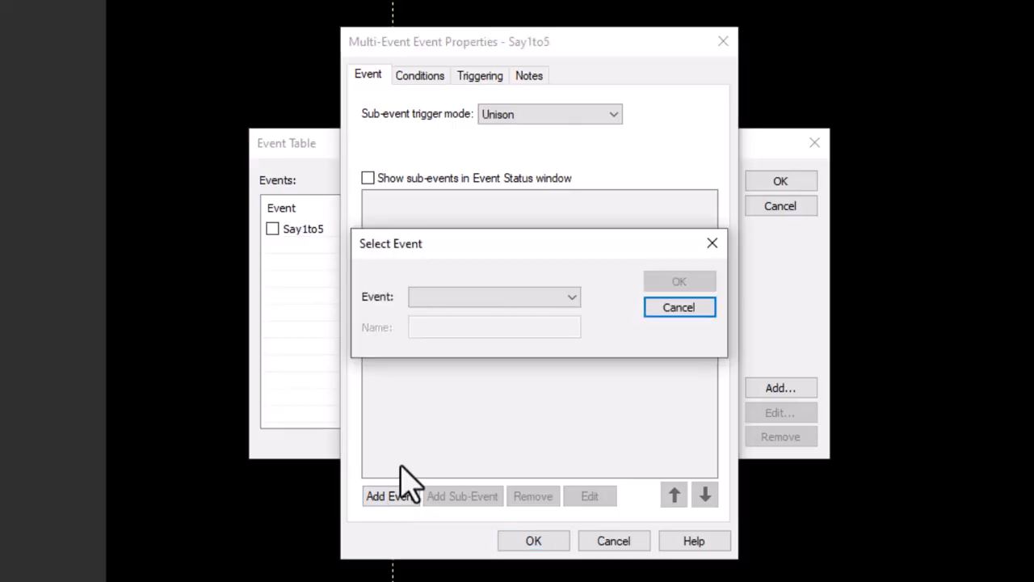
pyautogui.click(467, 298)
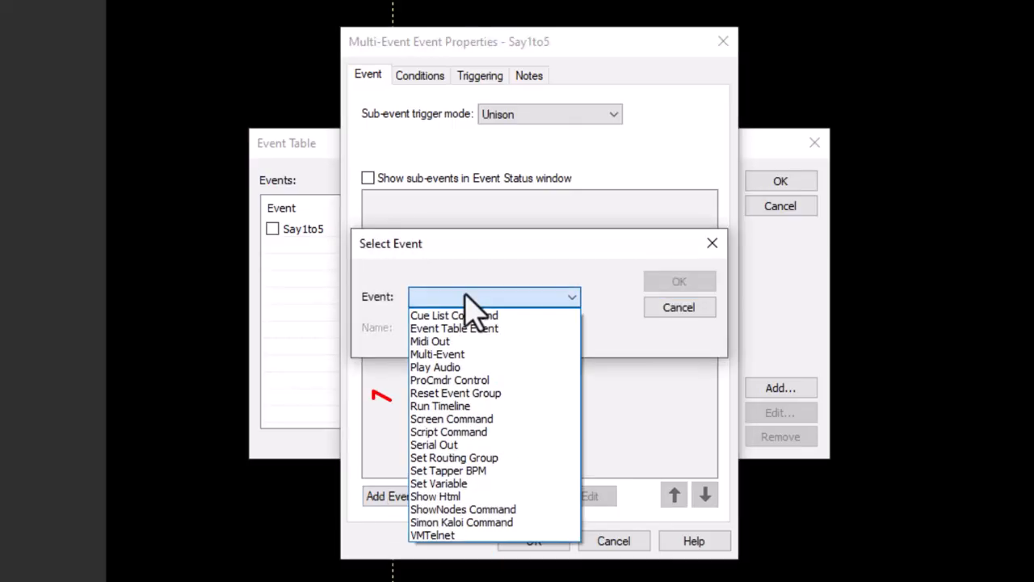
pyautogui.click(453, 406)
pyautogui.moveTo(512, 331); pyautogui.dragTo(277, 381)
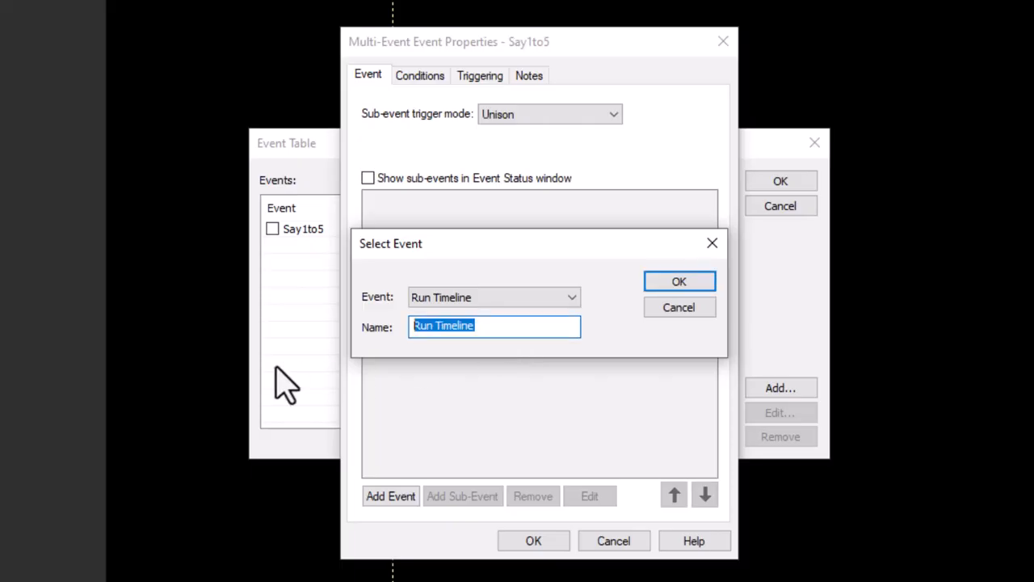
pyautogui.write('Say1')
pyautogui.click(679, 282)
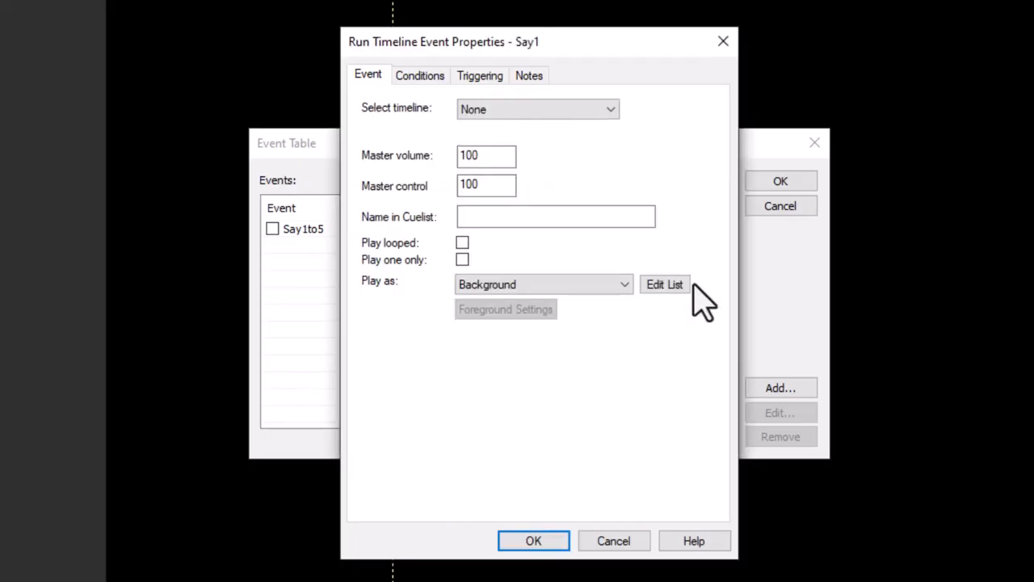
pyautogui.click(585, 113)
pyautogui.click(557, 140)
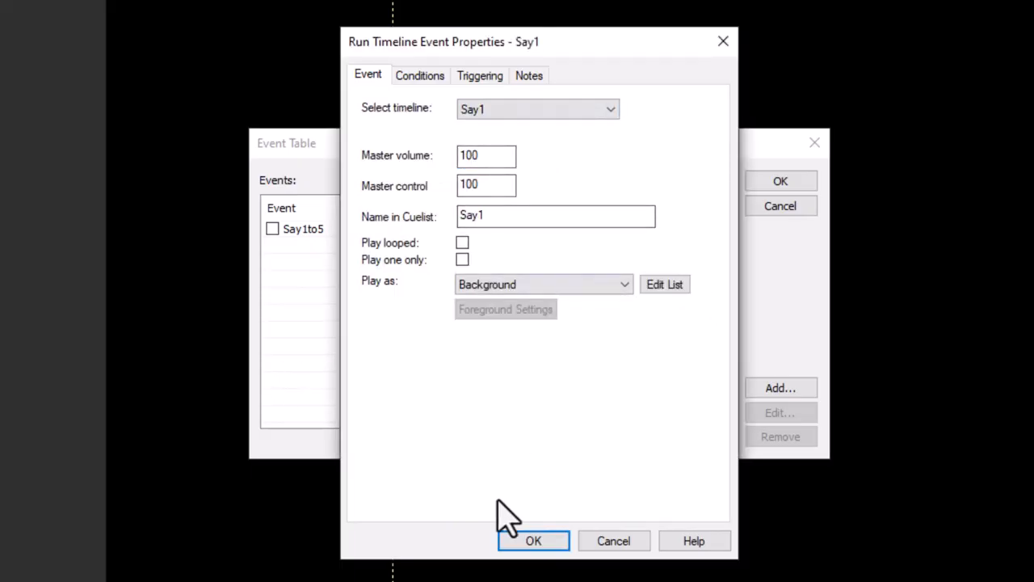
pyautogui.click(521, 539)
# Add a second Run Timeline sub-event named Say2 that plays the Say2 timeline.
pyautogui.click(380, 495)
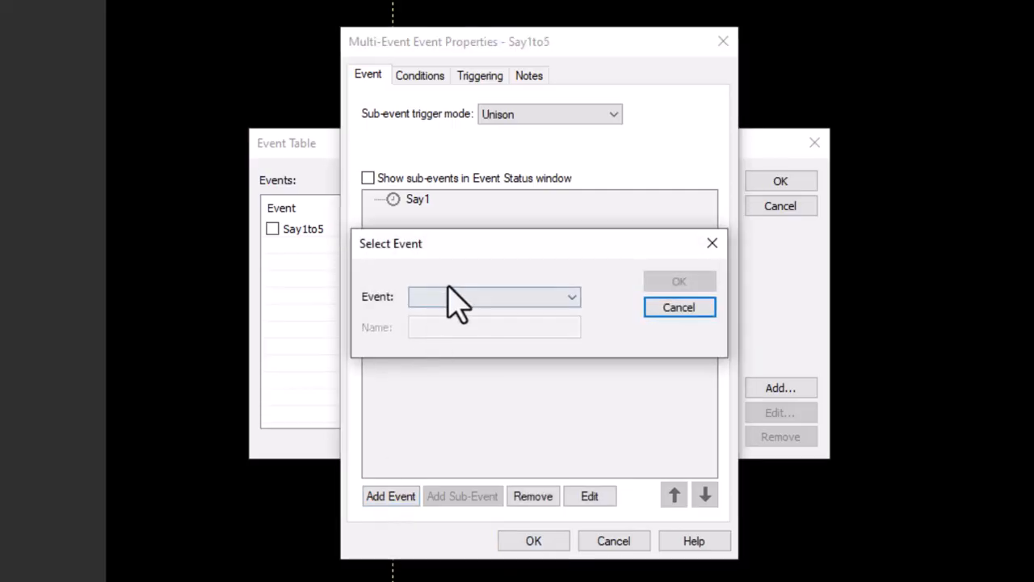
pyautogui.click(449, 299)
pyautogui.click(439, 405)
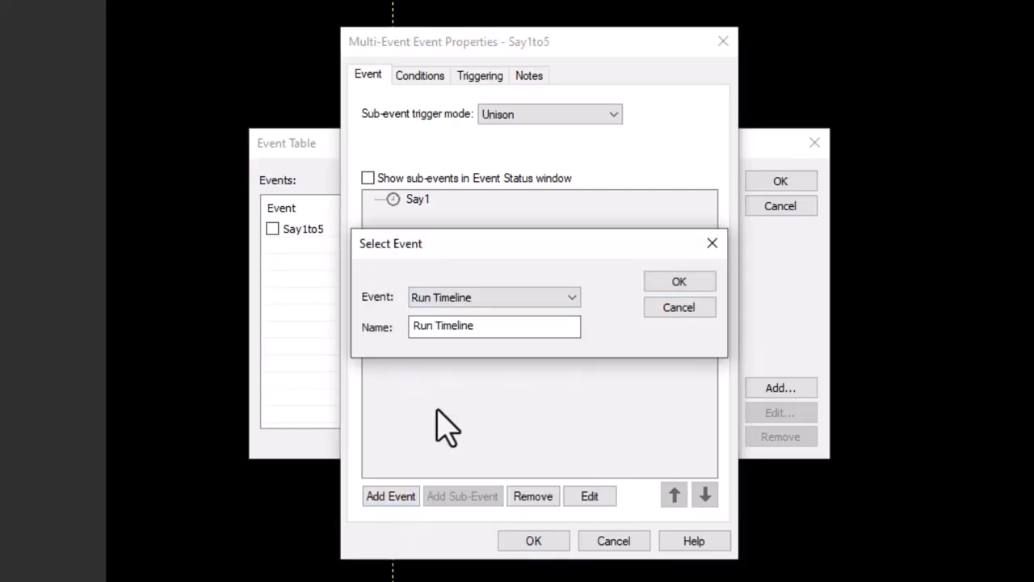
pyautogui.moveTo(487, 326); pyautogui.dragTo(277, 374)
pyautogui.write('Say2')
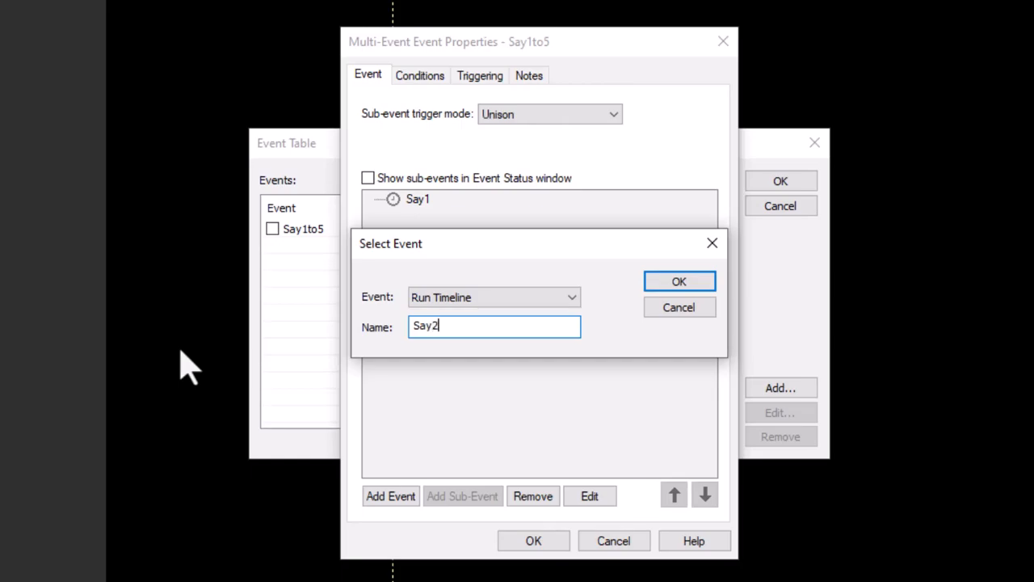
pyautogui.press('Return')
pyautogui.click(496, 111)
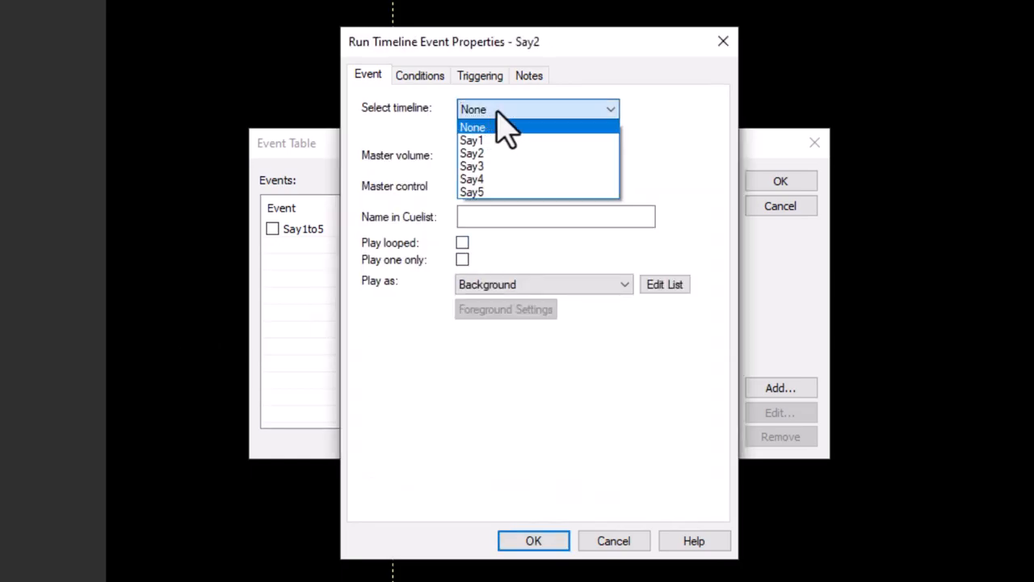
pyautogui.click(502, 155)
pyautogui.click(531, 540)
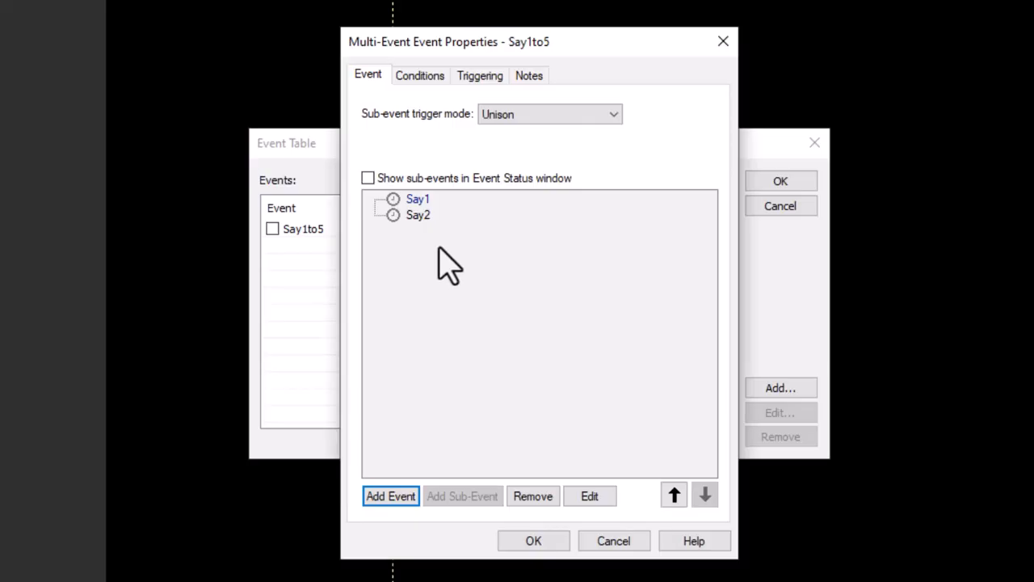
# Copy the Say2 sub-event and paste it three times as peer sub-events.
pyautogui.rightClick(412, 216)
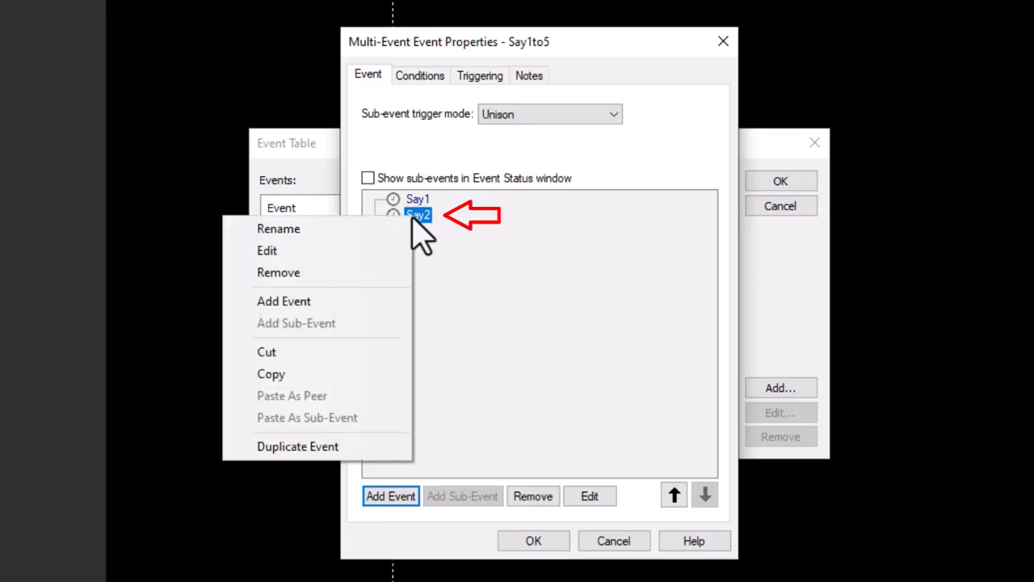
pyautogui.click(317, 375)
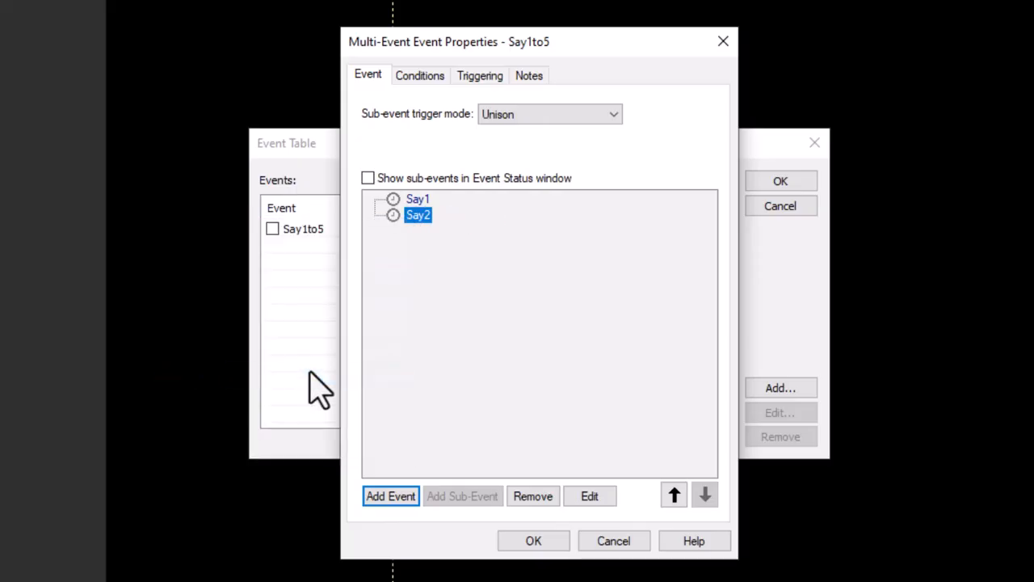
pyautogui.rightClick(491, 299)
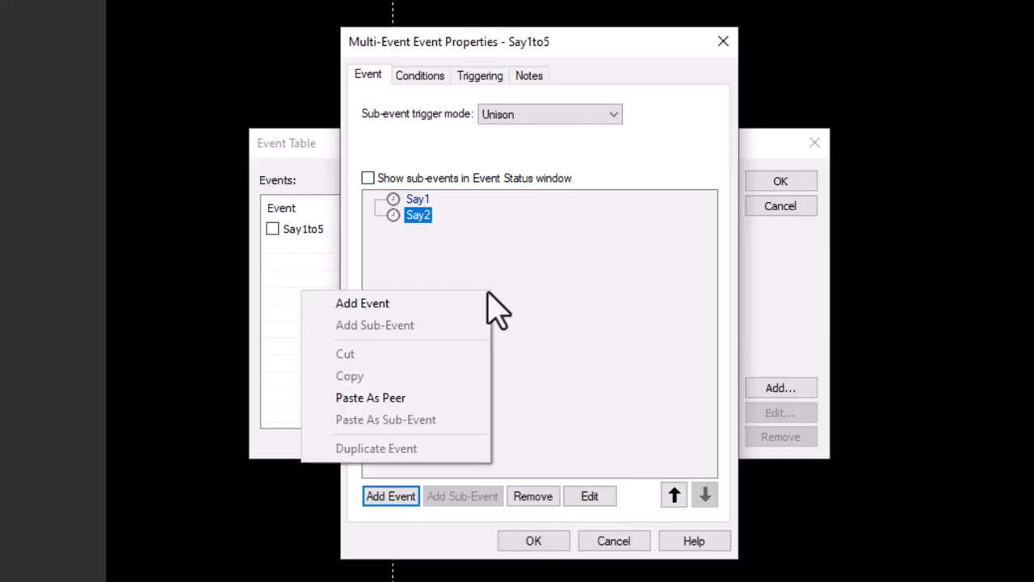
pyautogui.click(394, 403)
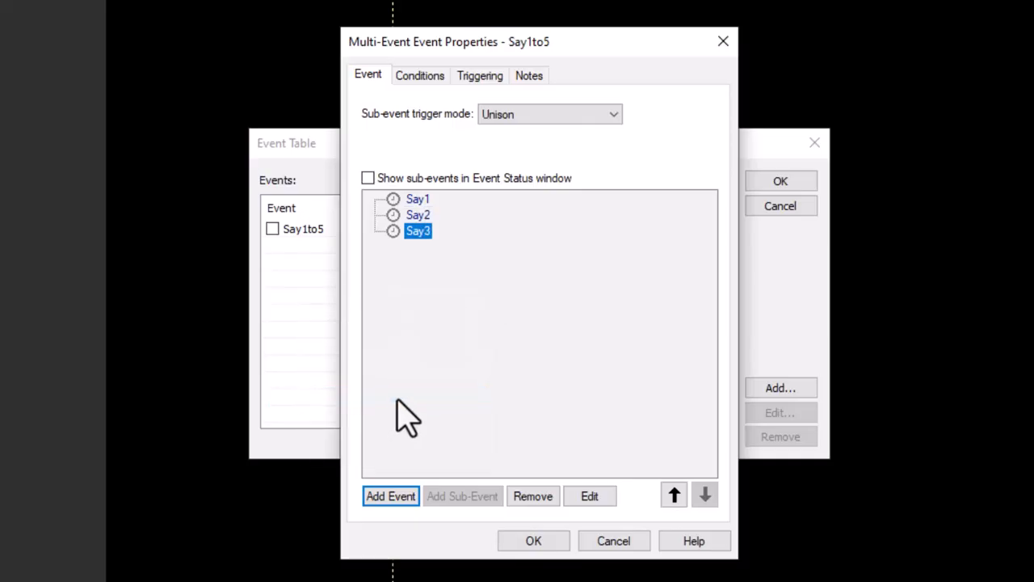
pyautogui.rightClick(437, 361)
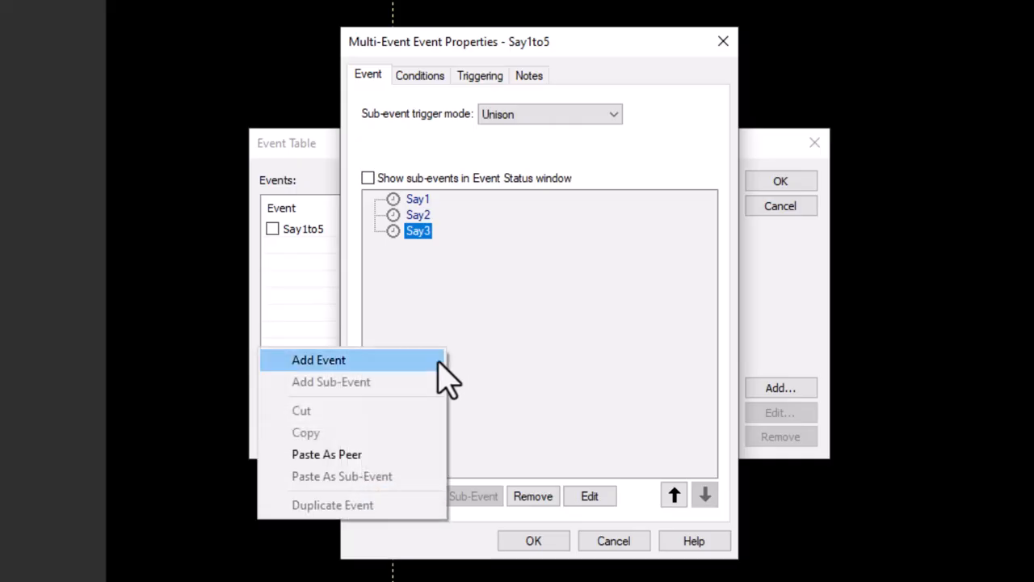
pyautogui.click(373, 456)
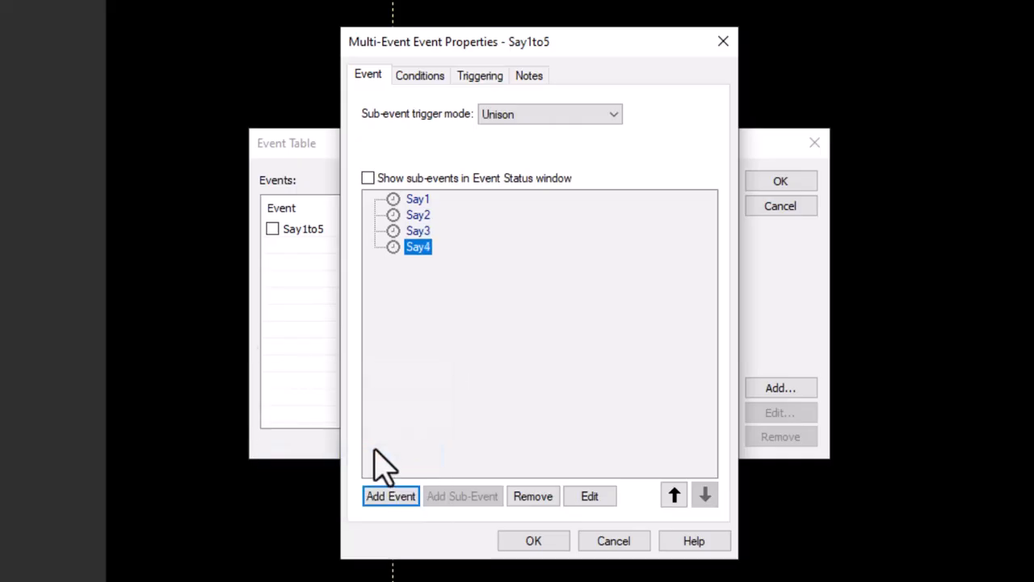
pyautogui.rightClick(467, 341)
pyautogui.click(376, 450)
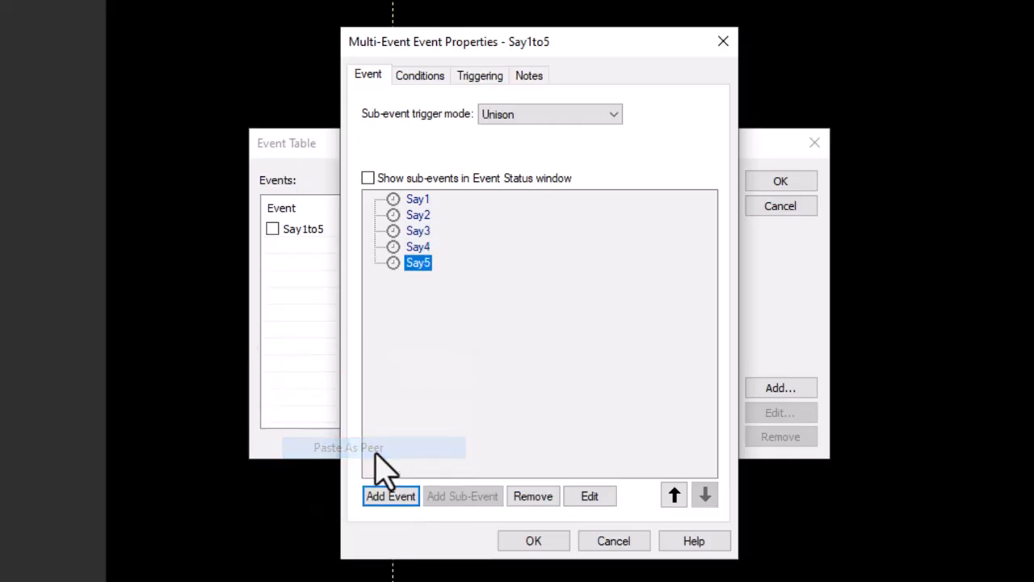
pyautogui.click(481, 370)
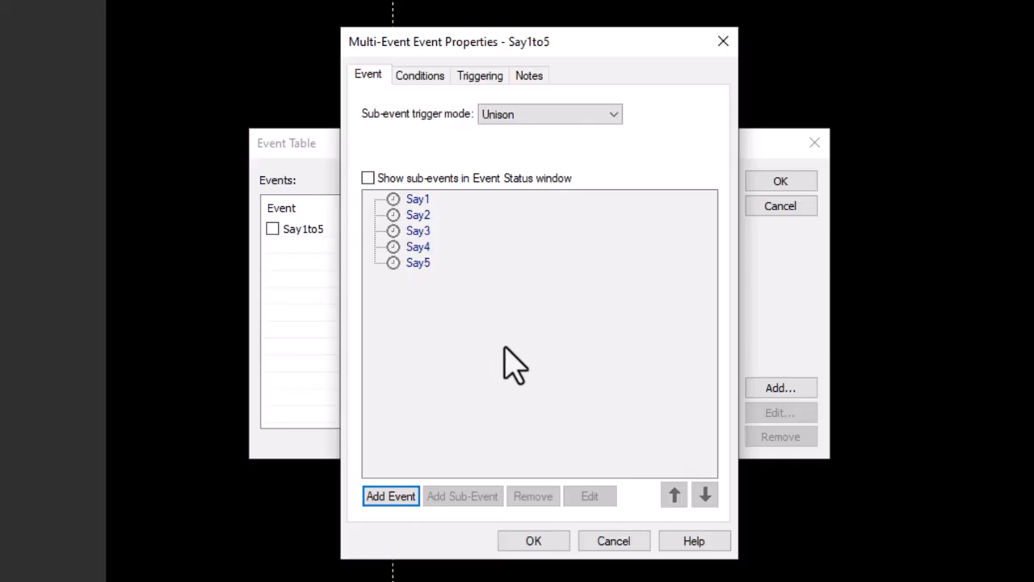
# Set the Say3 sub-event to play the Say3 timeline.
pyautogui.doubleClick(421, 238)
pyautogui.click(523, 112)
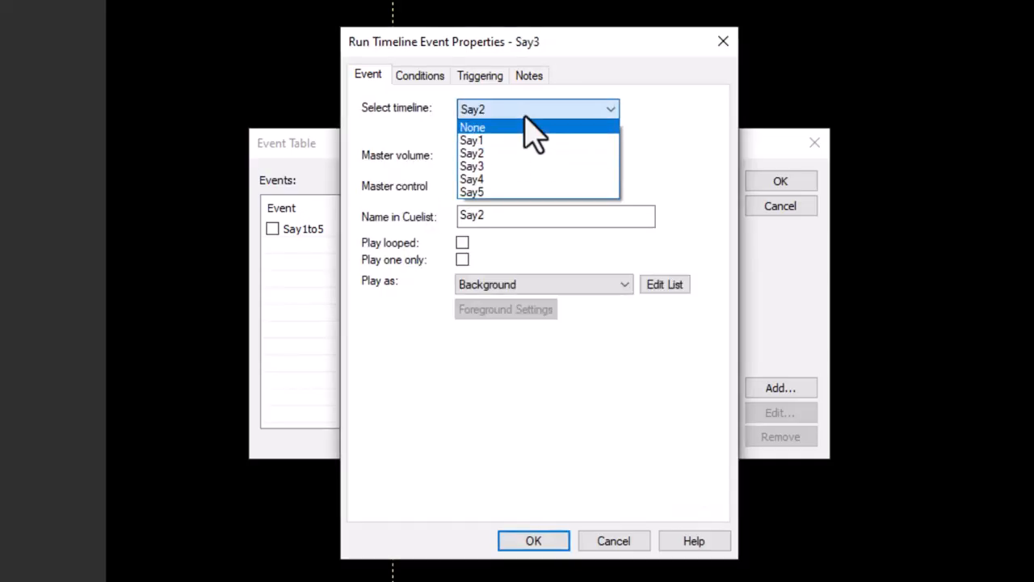
pyautogui.click(490, 166)
pyautogui.click(533, 540)
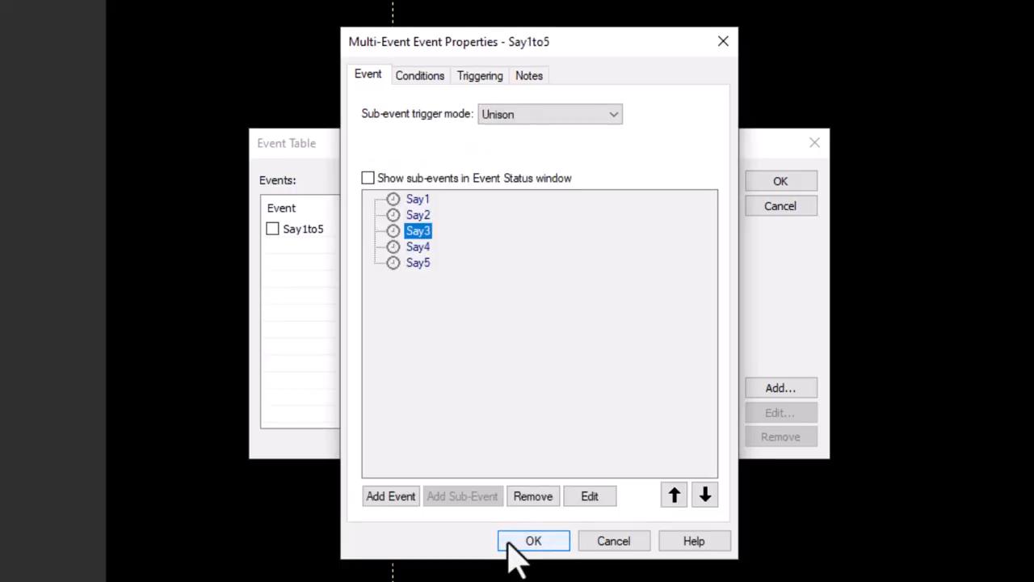
# Set the Say4 sub-event to play the Say4 timeline.
pyautogui.doubleClick(412, 245)
pyautogui.click(513, 113)
pyautogui.click(488, 179)
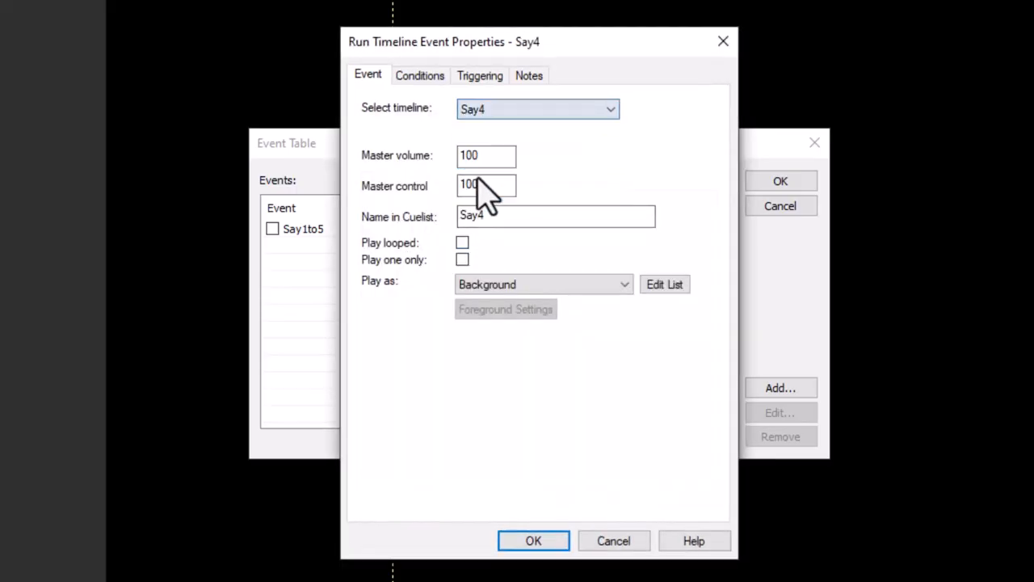
pyautogui.click(533, 541)
# Set the Say5 sub-event to play the Say5 timeline.
pyautogui.doubleClick(414, 263)
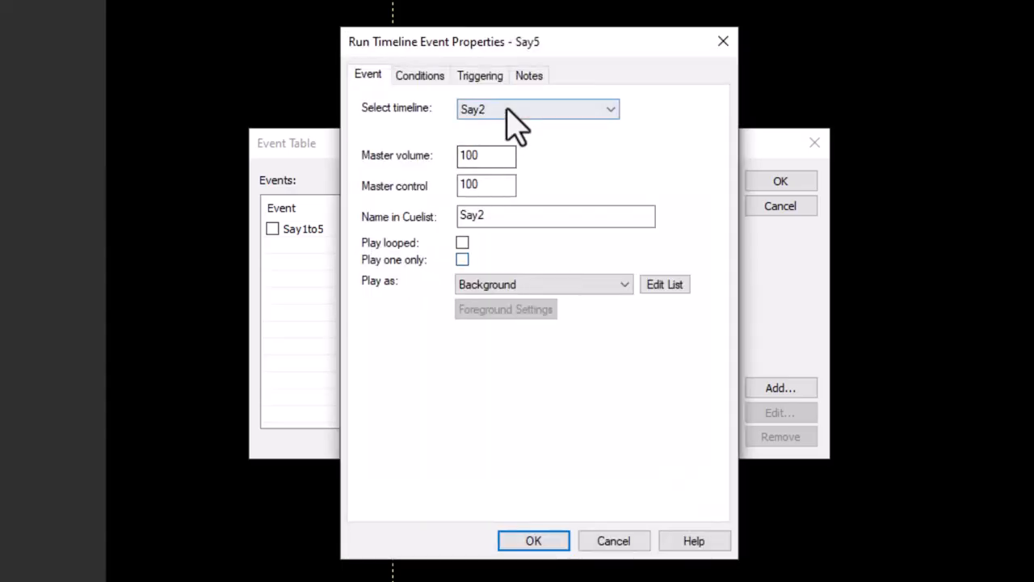
pyautogui.click(509, 111)
pyautogui.click(487, 190)
pyautogui.click(533, 541)
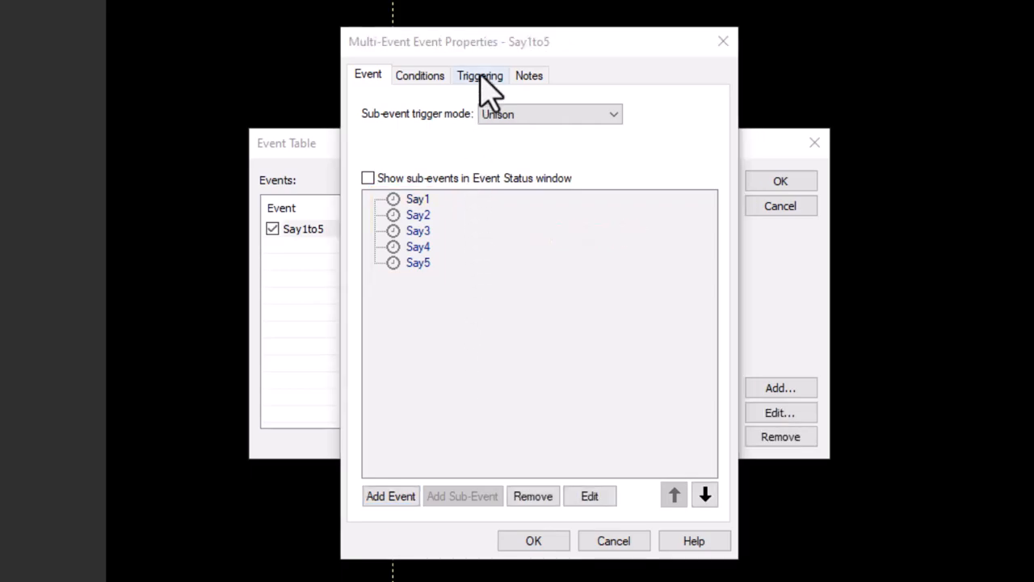
# Set the Say1to5 Multi-Event's trigger mode to No trigger and close the Event Table.
pyautogui.click(482, 77)
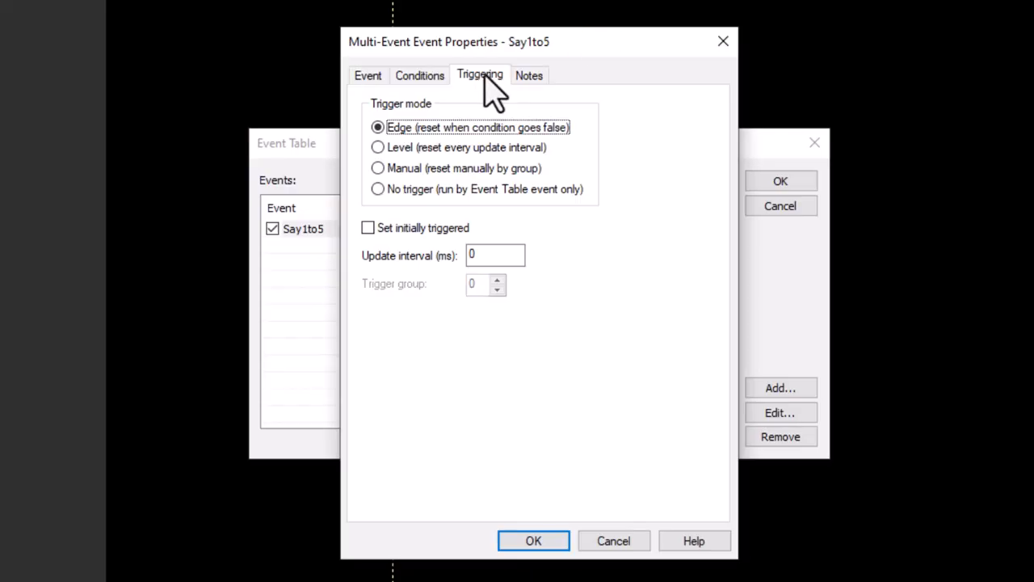
pyautogui.click(379, 193)
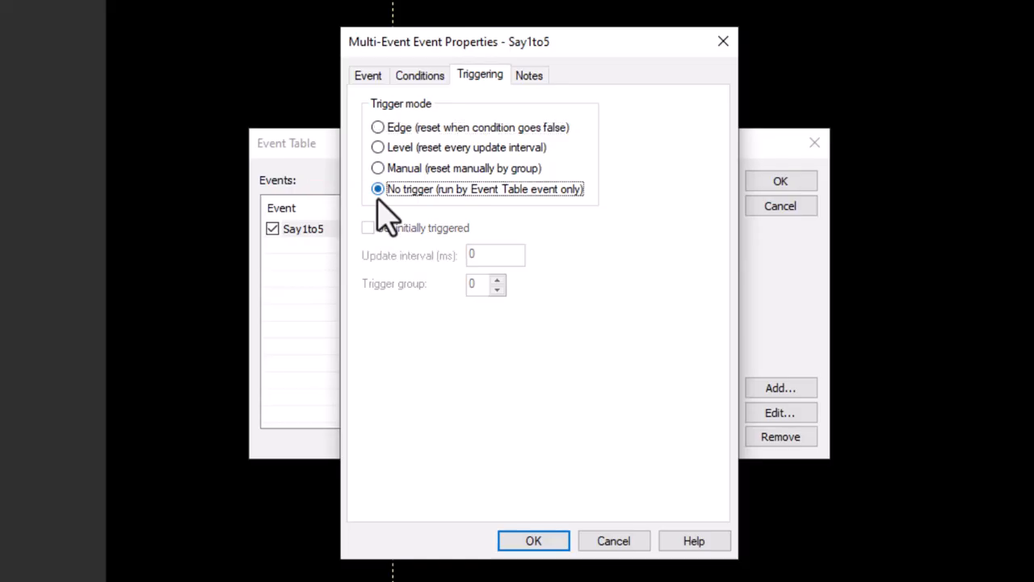
pyautogui.click(522, 547)
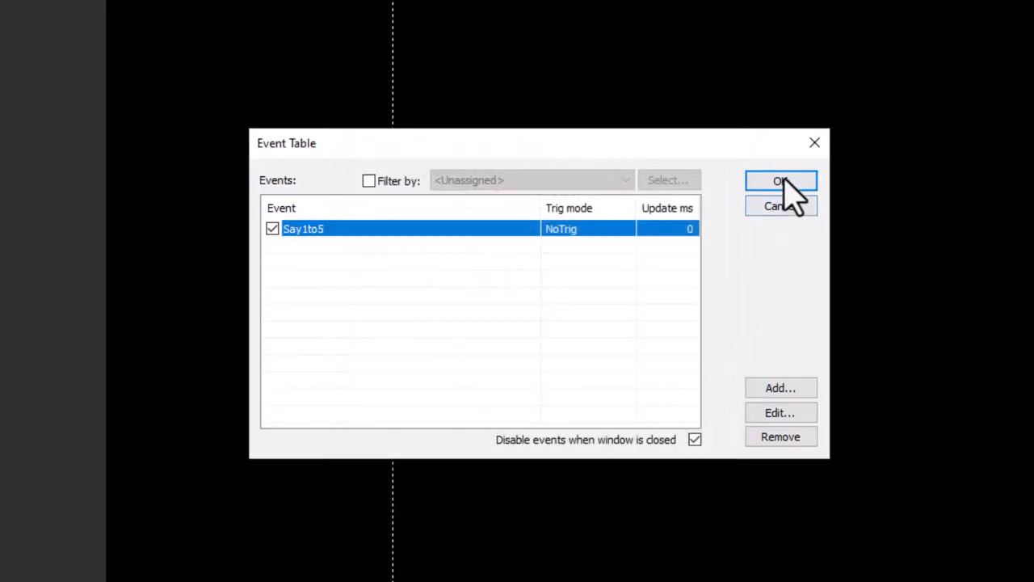
pyautogui.click(781, 182)
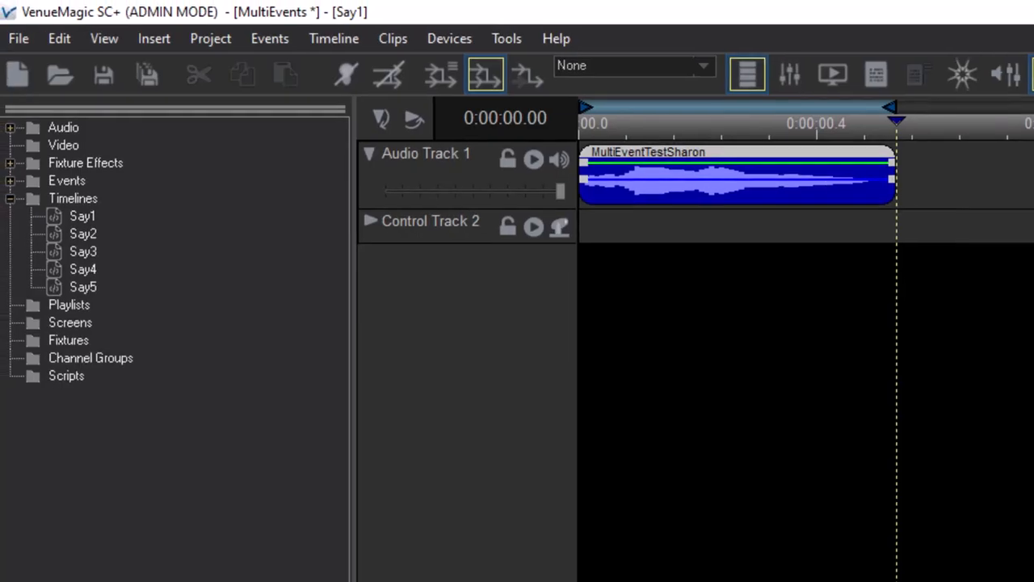
# Place an Event Table Event from the Events folder onto the first cue button of New Group 1.
pyautogui.click(10, 182)
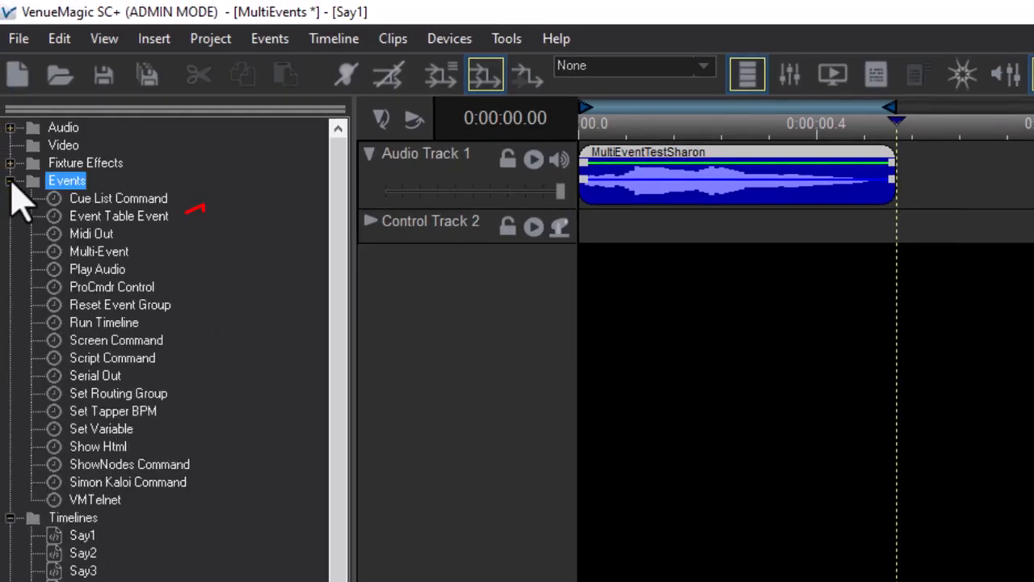
pyautogui.moveTo(105, 215); pyautogui.dragTo(1033, 258)
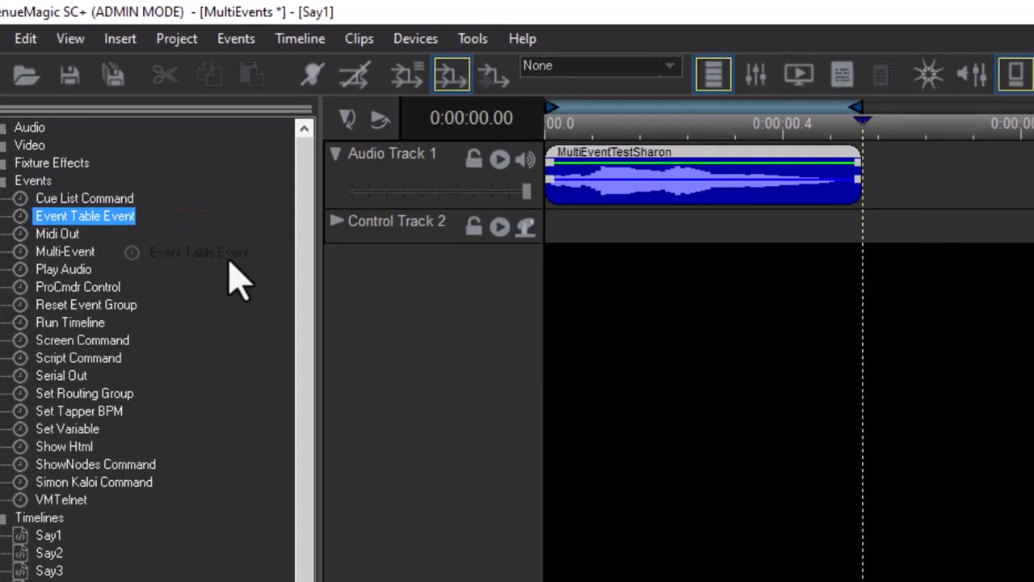
pyautogui.moveTo(897, 259); pyautogui.dragTo(949, 233)
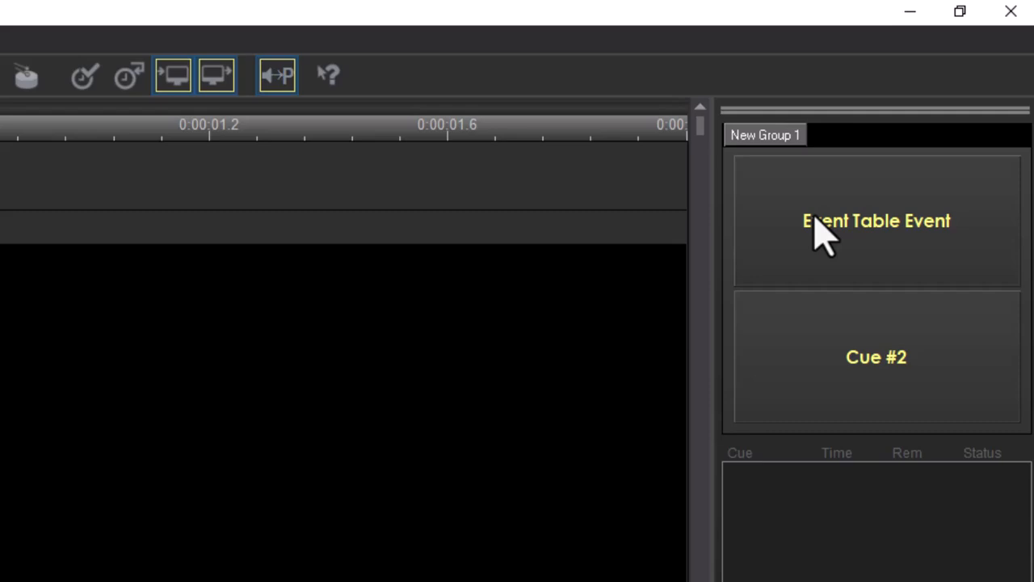
# Open that cue button's properties and set its caption to Say 1 to 5.
pyautogui.rightClick(815, 219)
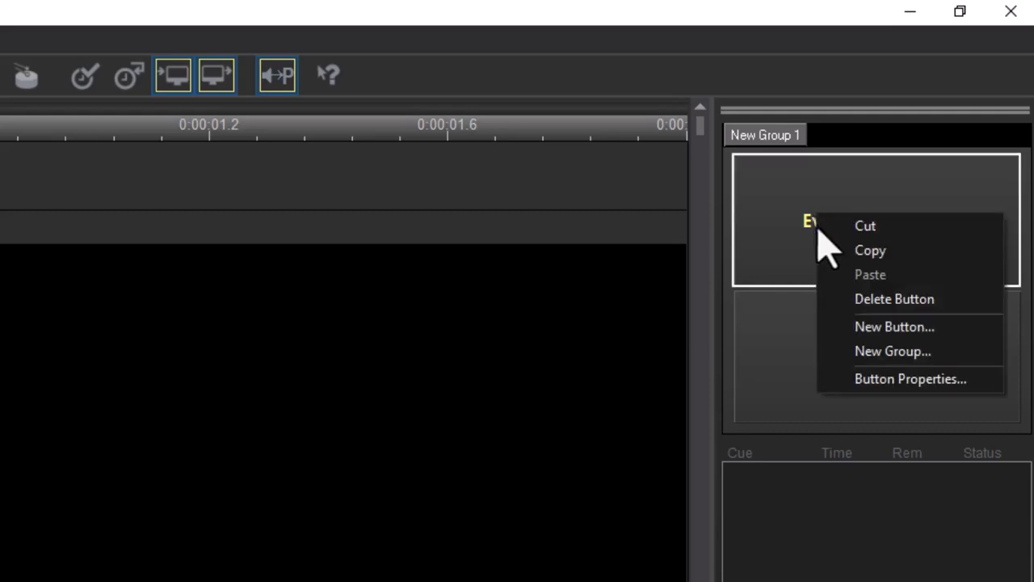
pyautogui.click(865, 380)
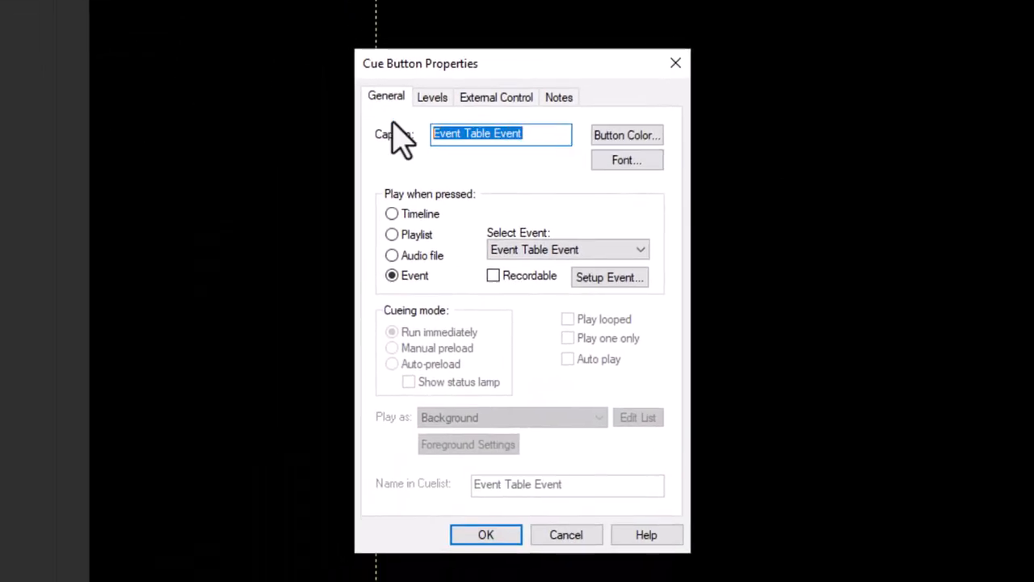
pyautogui.write('Say 1 to 5')
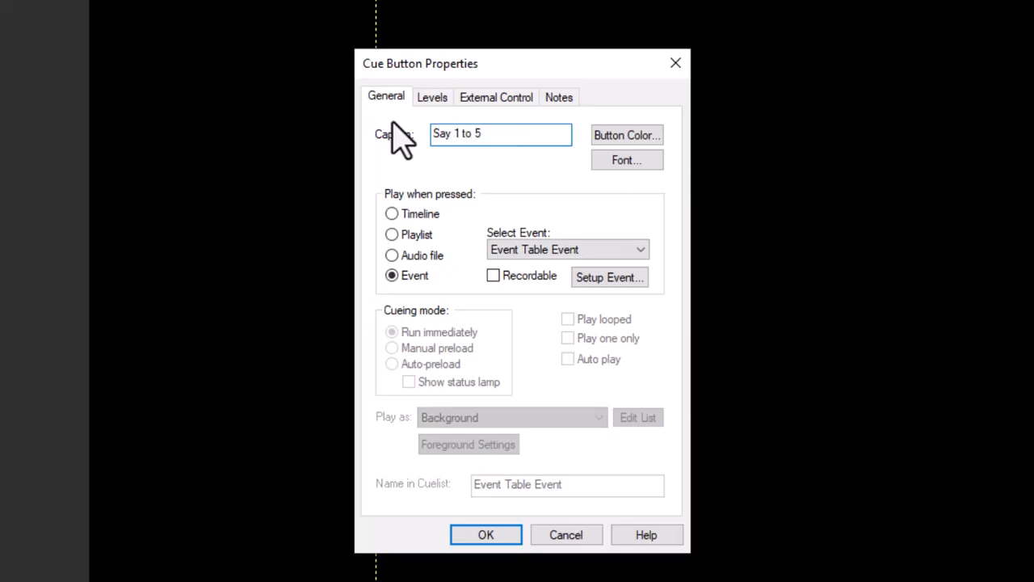
# Set up the button's Event Table Event to run the Say1to5 event and confirm both dialogs.
pyautogui.click(604, 279)
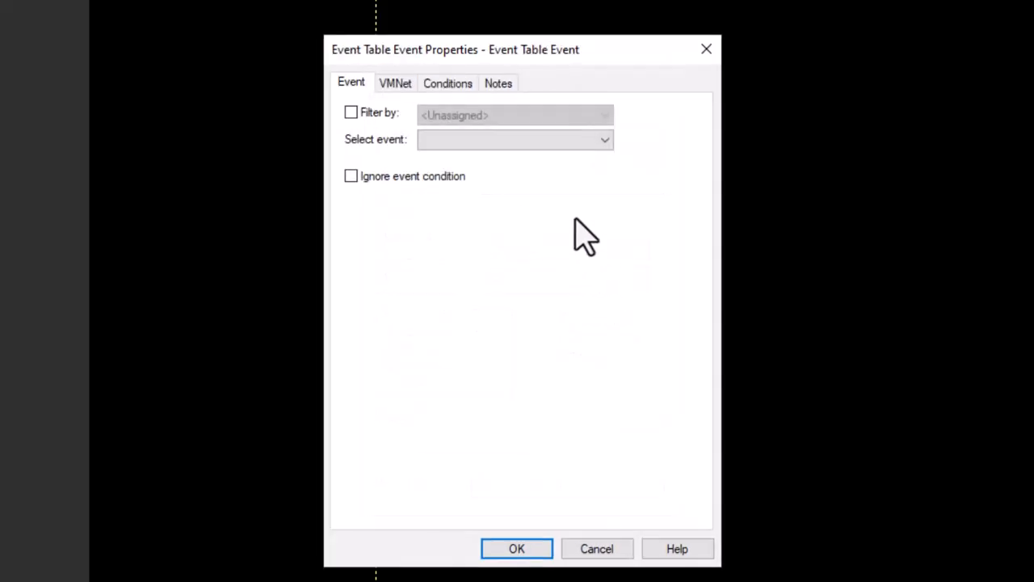
pyautogui.click(507, 139)
pyautogui.click(449, 158)
pyautogui.click(511, 552)
pyautogui.click(506, 543)
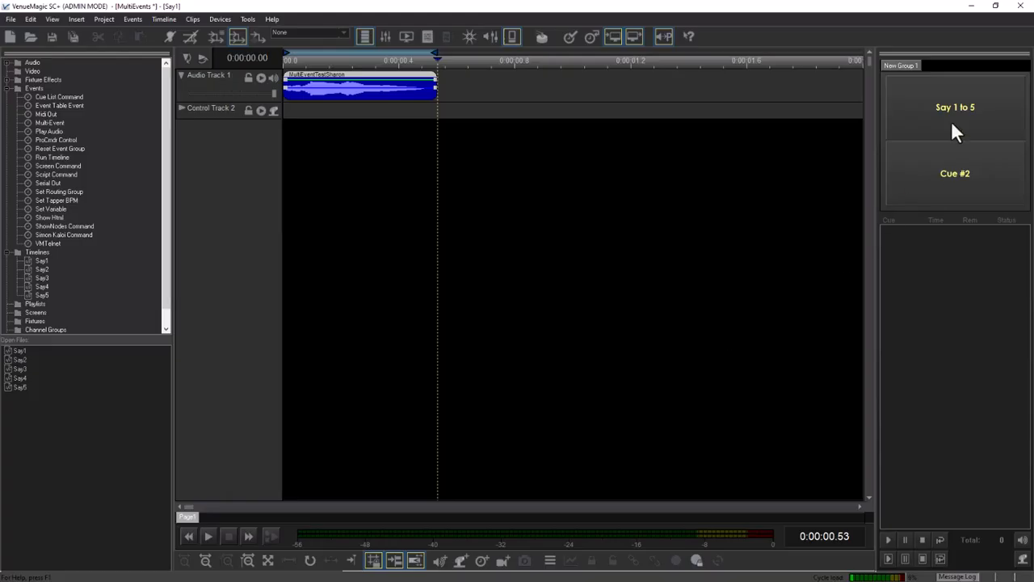
# Press the Say 1 to 5 cue button to test it.
pyautogui.click(954, 113)
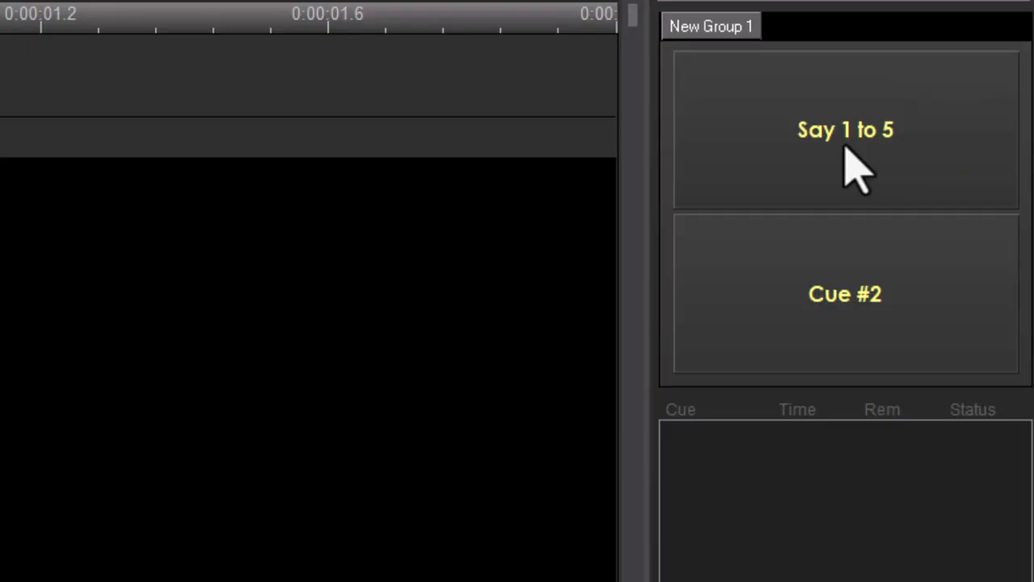
pyautogui.click(956, 114)
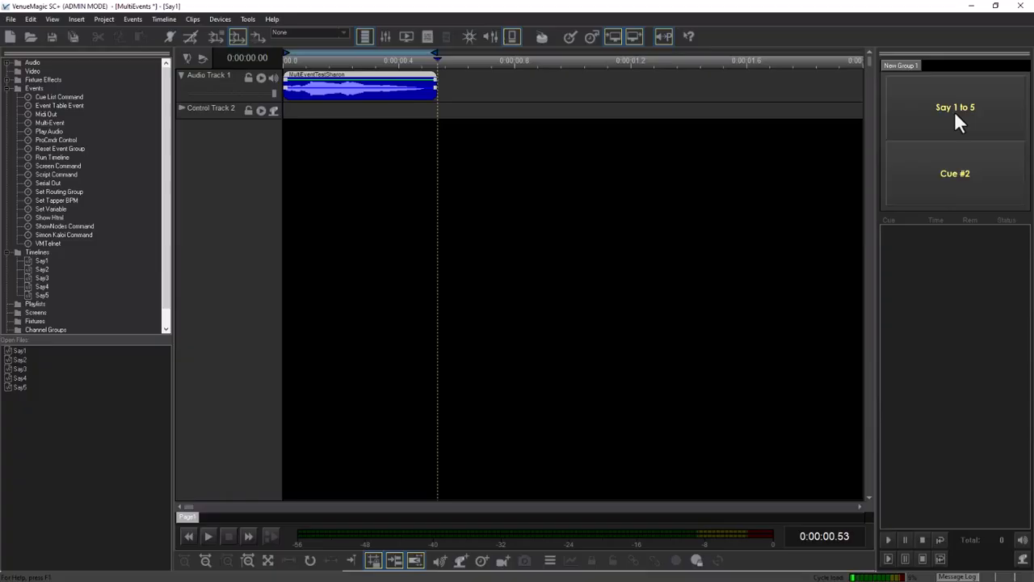
# Open the Event Table and duplicate the Say1to5 event.
pyautogui.click(133, 18)
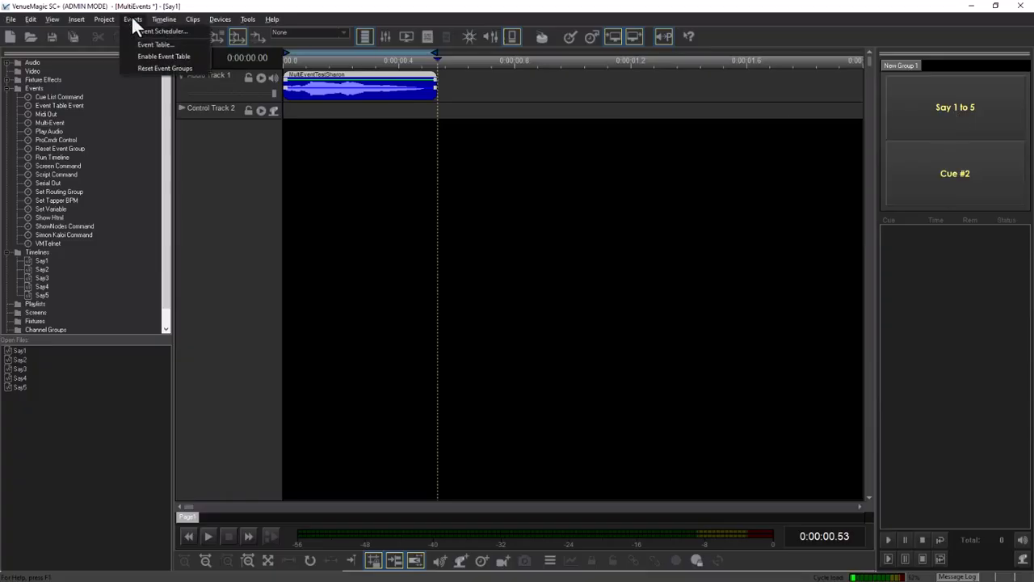
pyautogui.click(148, 44)
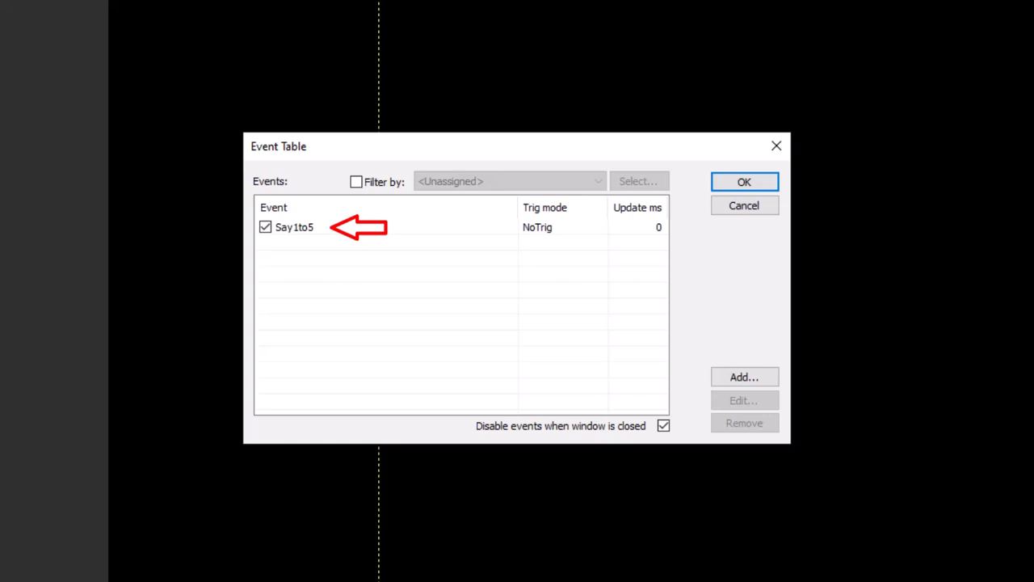
pyautogui.rightClick(293, 229)
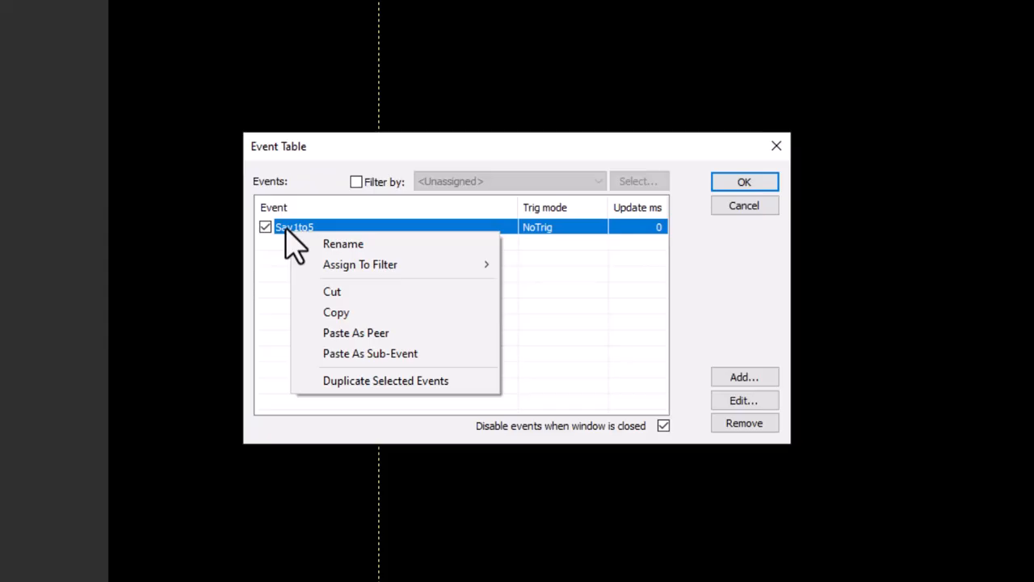
pyautogui.click(369, 380)
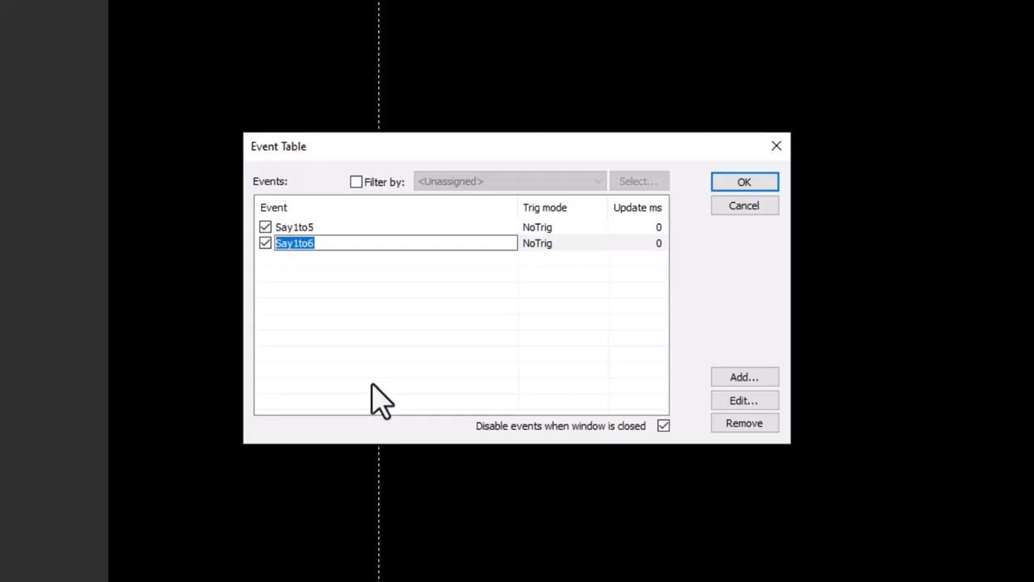
# Rename the duplicated event as Say1to5_With_Conditions.
pyautogui.press('End')
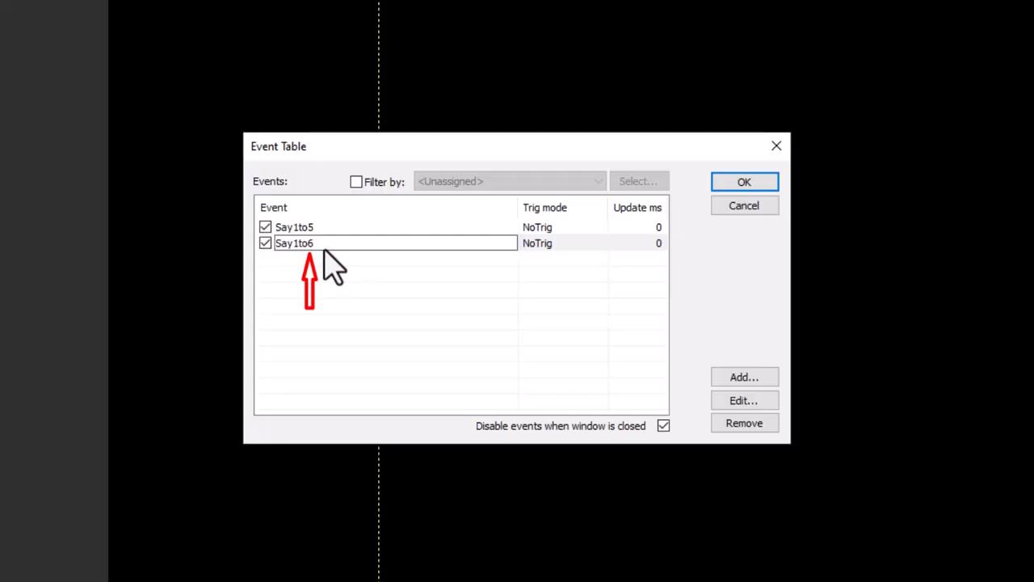
pyautogui.write('_With_Conditions')
pyautogui.press('Return')
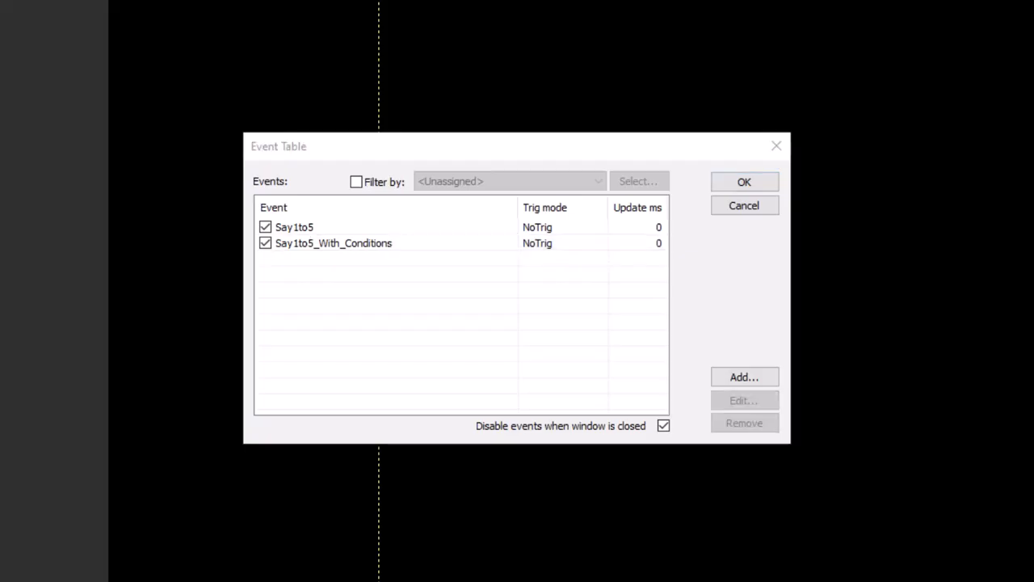
# Open the Say1 sub-event of Say1to5_With_Conditions and add a condition: VCS_001 New Group 1 Channel1 >= 0.
pyautogui.doubleClick(365, 243)
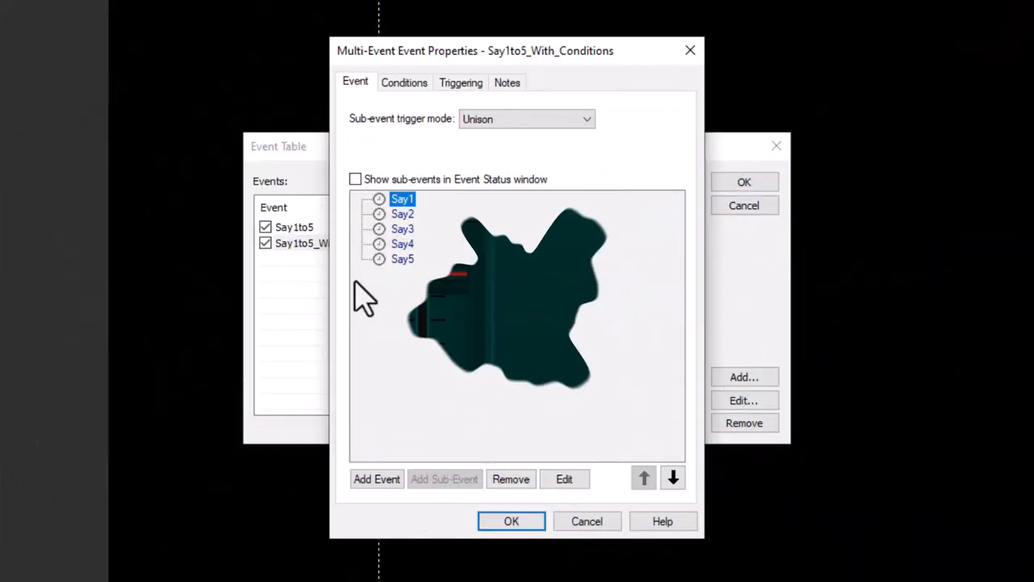
pyautogui.doubleClick(406, 203)
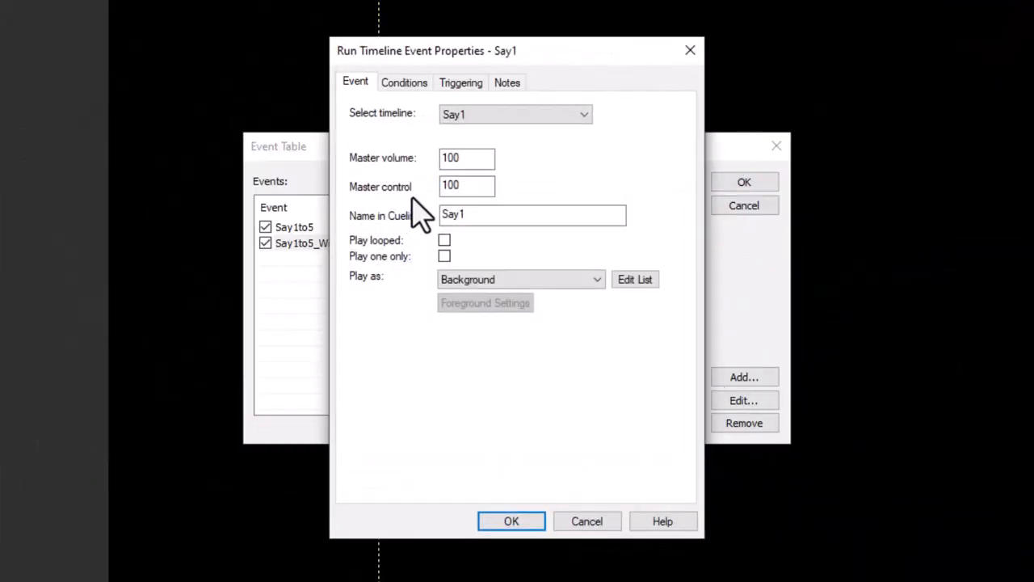
pyautogui.click(404, 82)
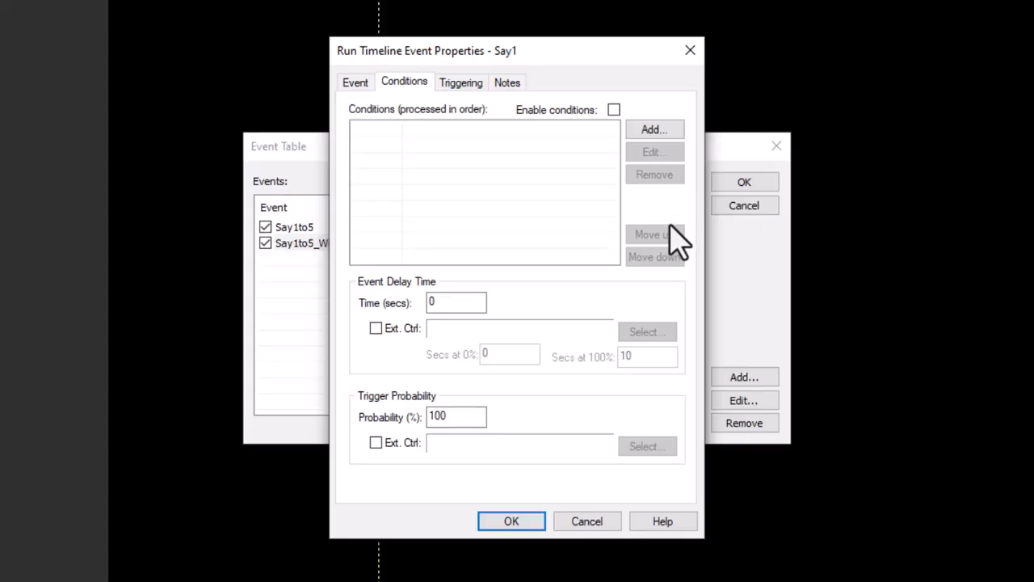
pyautogui.click(664, 131)
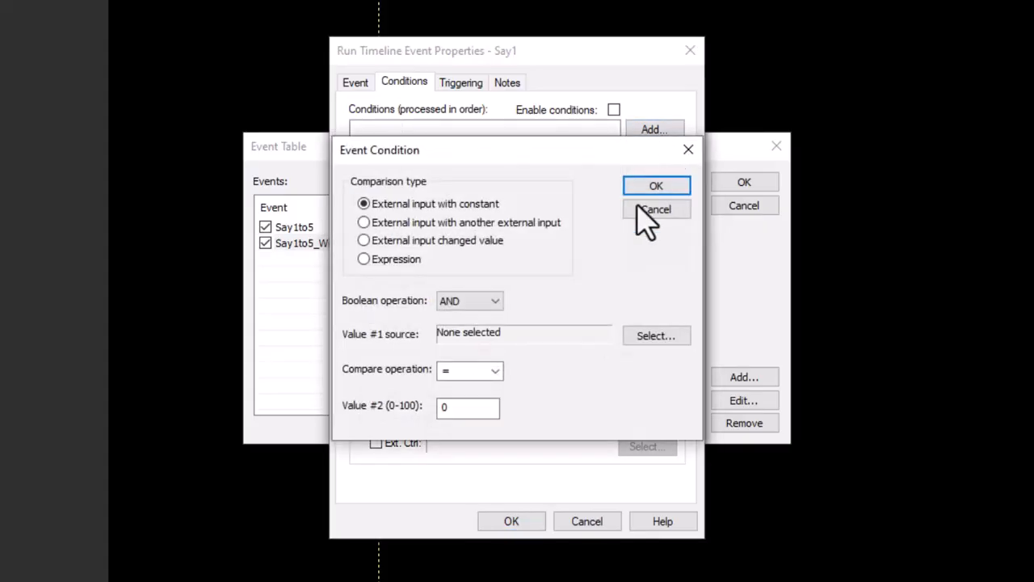
pyautogui.click(640, 336)
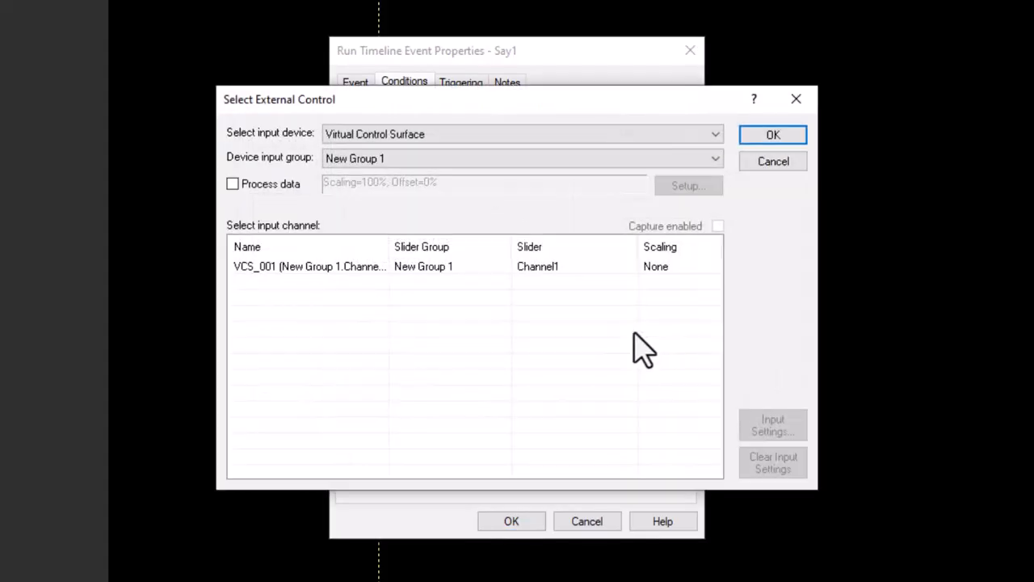
pyautogui.doubleClick(464, 269)
pyautogui.click(495, 370)
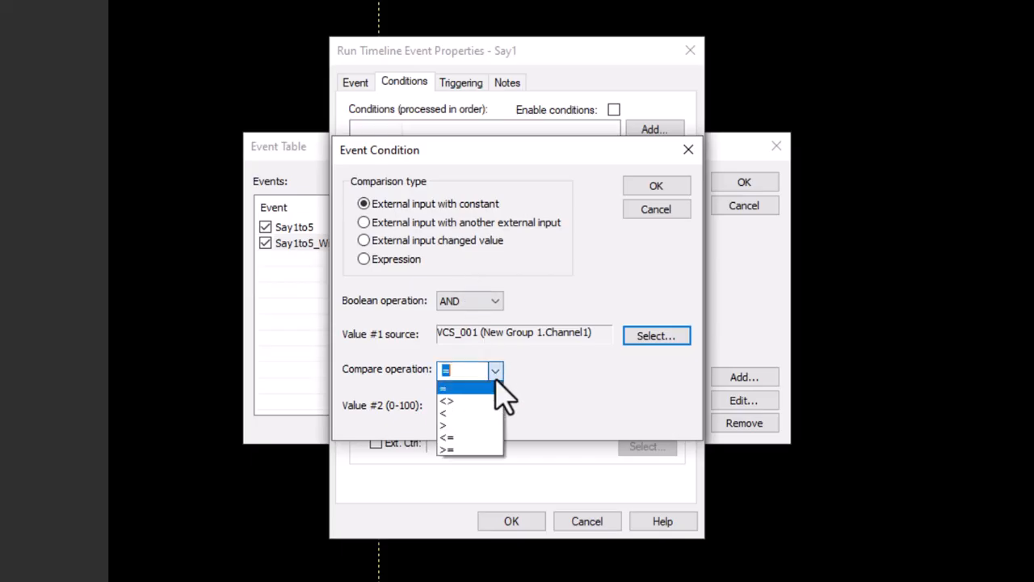
pyautogui.click(467, 446)
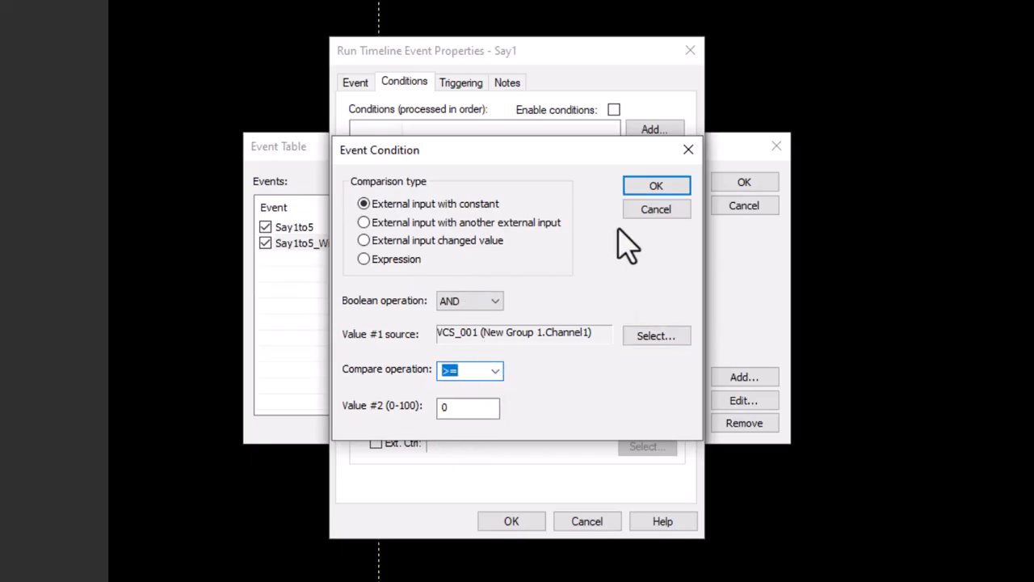
pyautogui.click(648, 186)
# Add a second Say1 condition requiring the VCS_001 channel to be < 20, then close the Say1 properties.
pyautogui.click(654, 131)
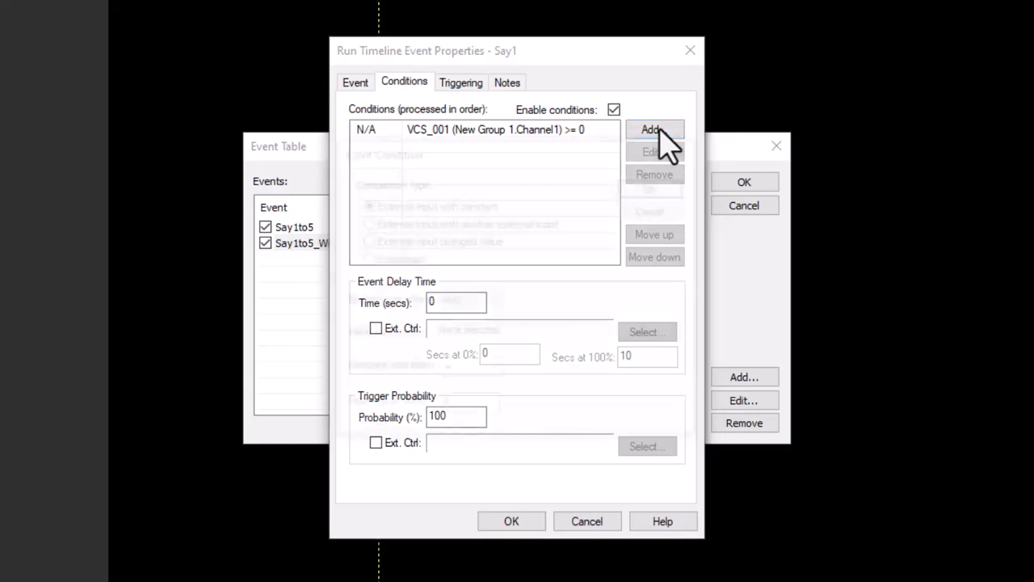
pyautogui.click(655, 336)
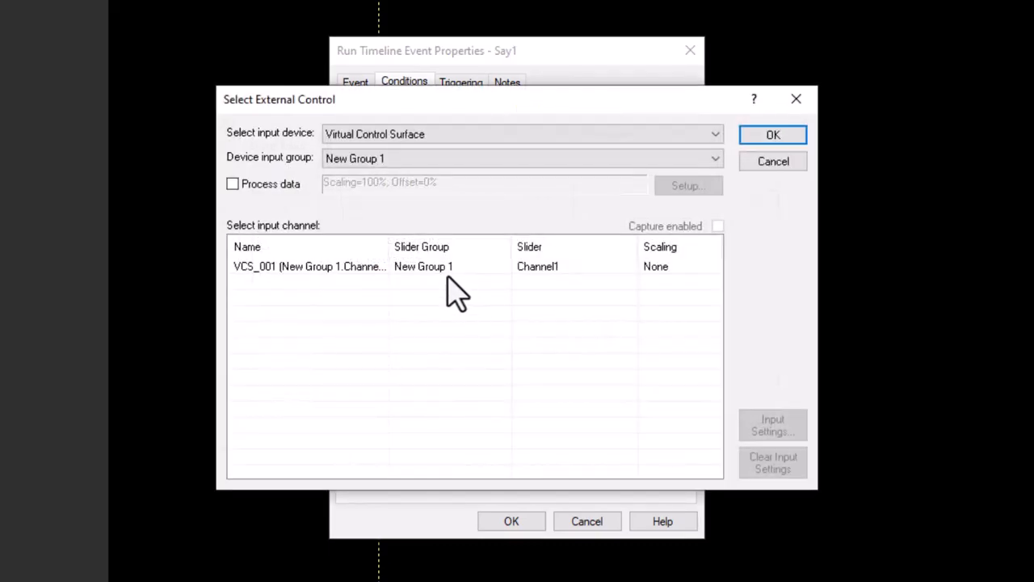
pyautogui.doubleClick(450, 289)
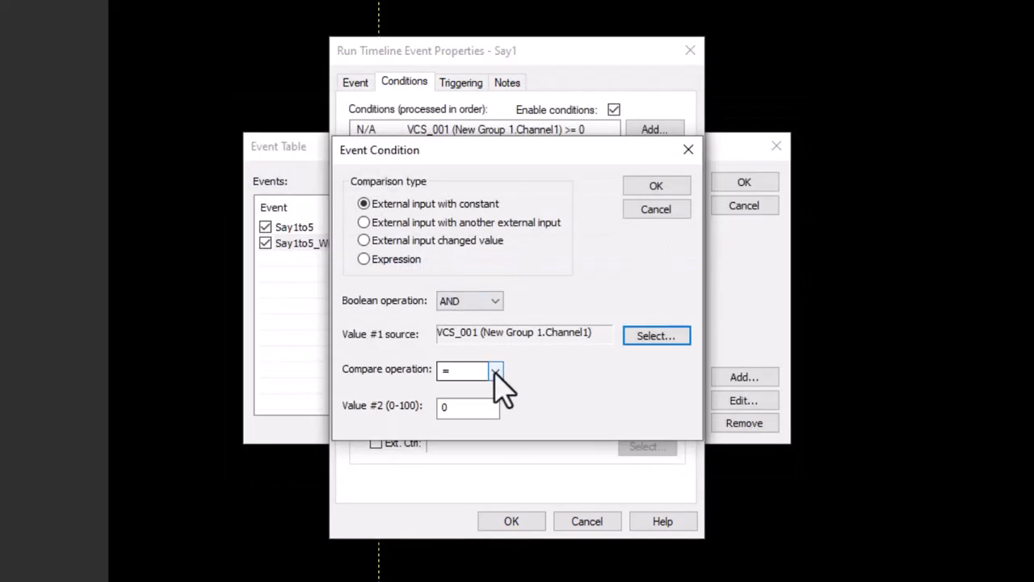
pyautogui.click(495, 370)
pyautogui.click(483, 412)
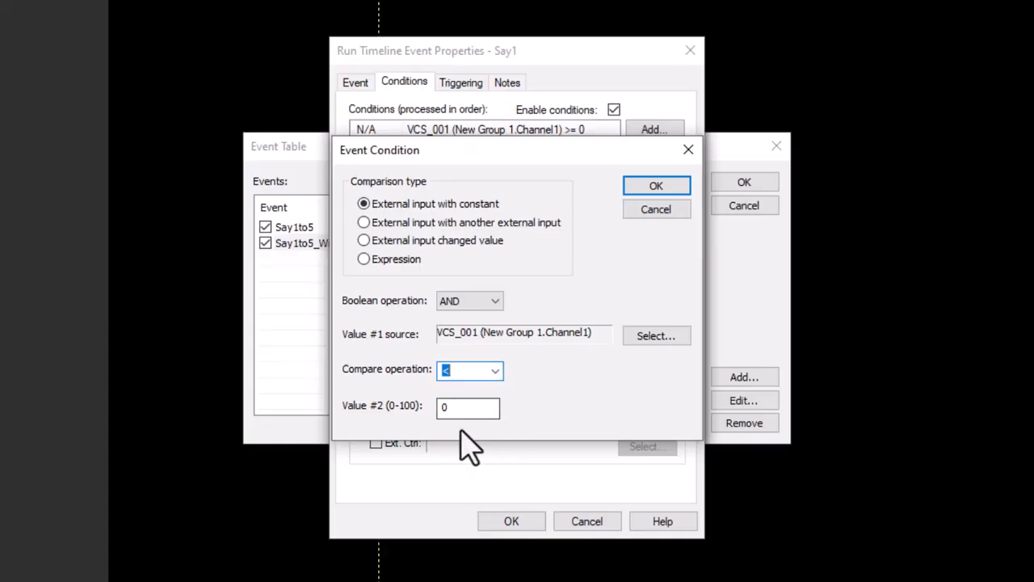
pyautogui.press('Tab')
pyautogui.write('2')
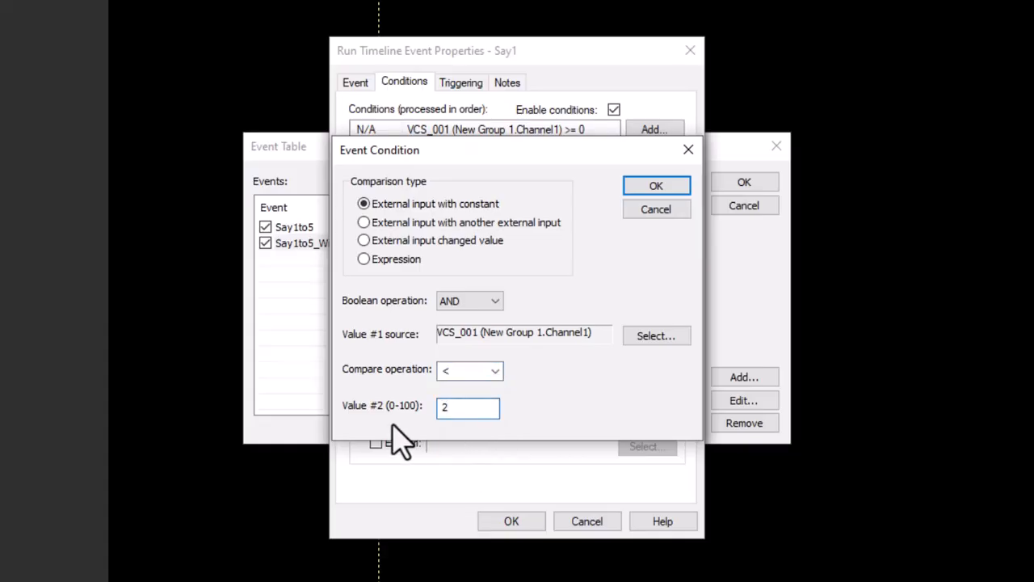
pyautogui.write('0')
pyautogui.click(668, 191)
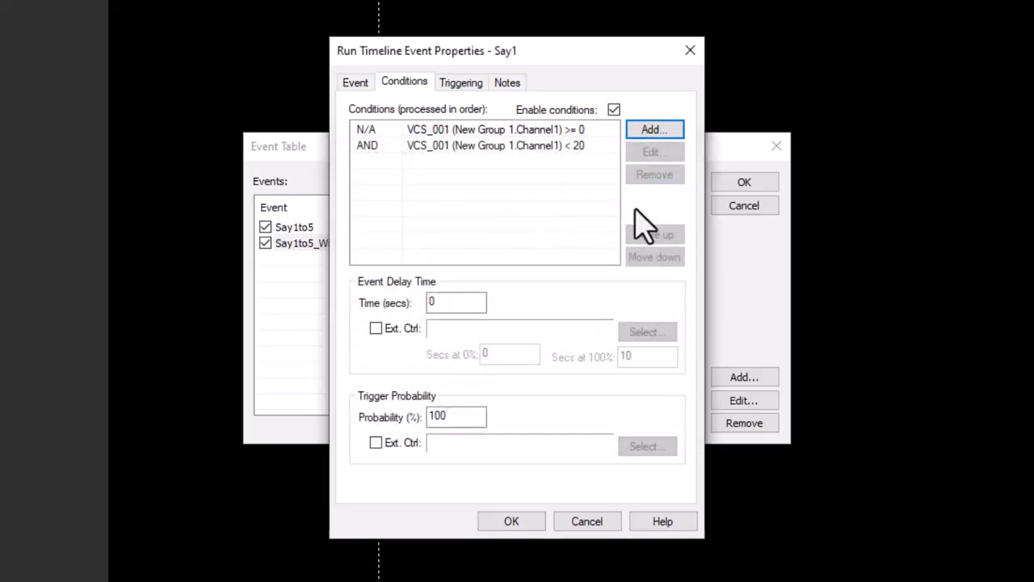
pyautogui.click(509, 523)
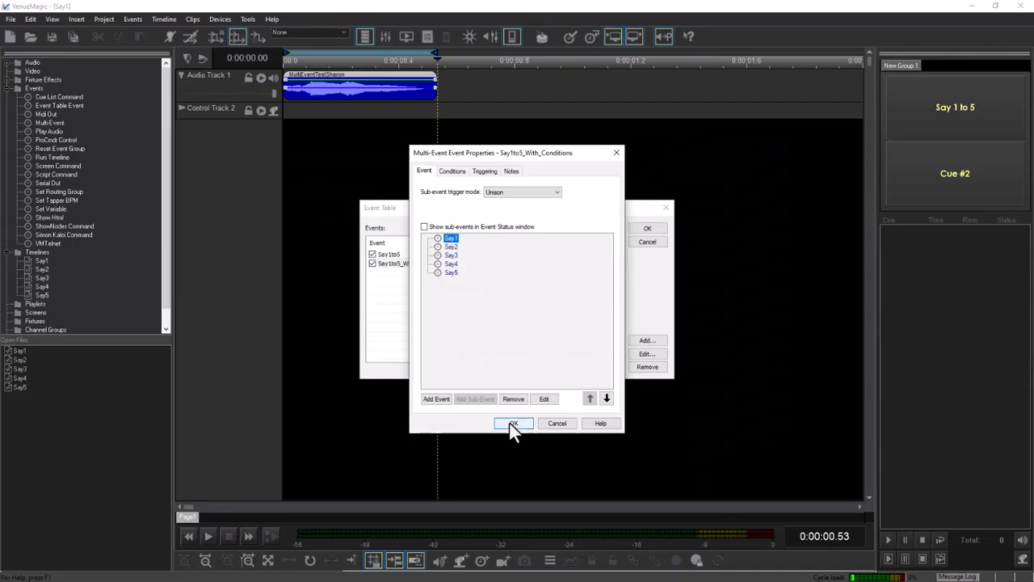
# Open the Say2 sub-event and add a condition requiring VCS_001 New Group 1 Channel1 to be >= 20.
pyautogui.doubleClick(450, 247)
pyautogui.click(453, 171)
pyautogui.click(594, 198)
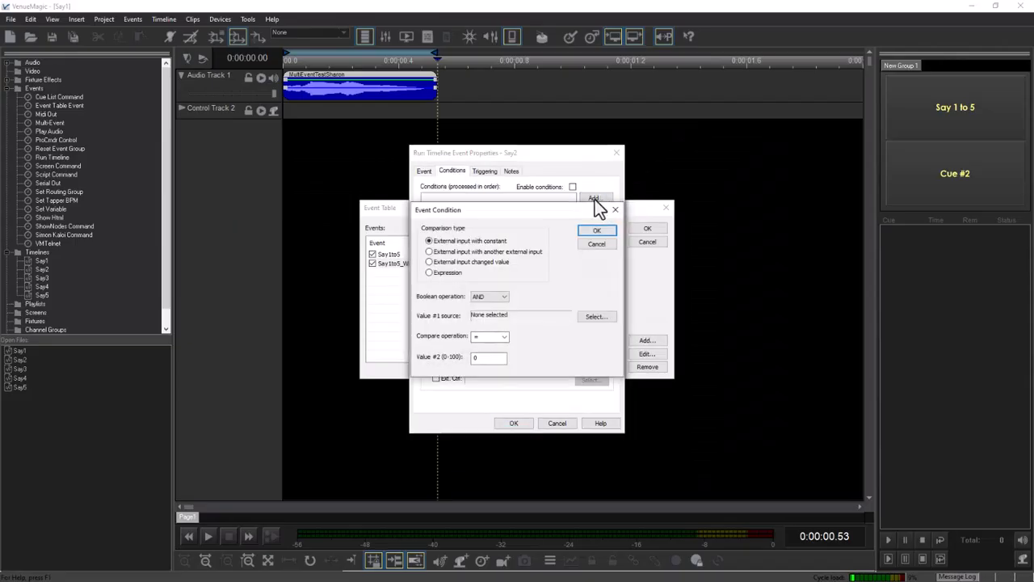
pyautogui.click(595, 316)
pyautogui.doubleClick(462, 282)
pyautogui.click(503, 337)
pyautogui.click(479, 385)
pyautogui.press('Tab')
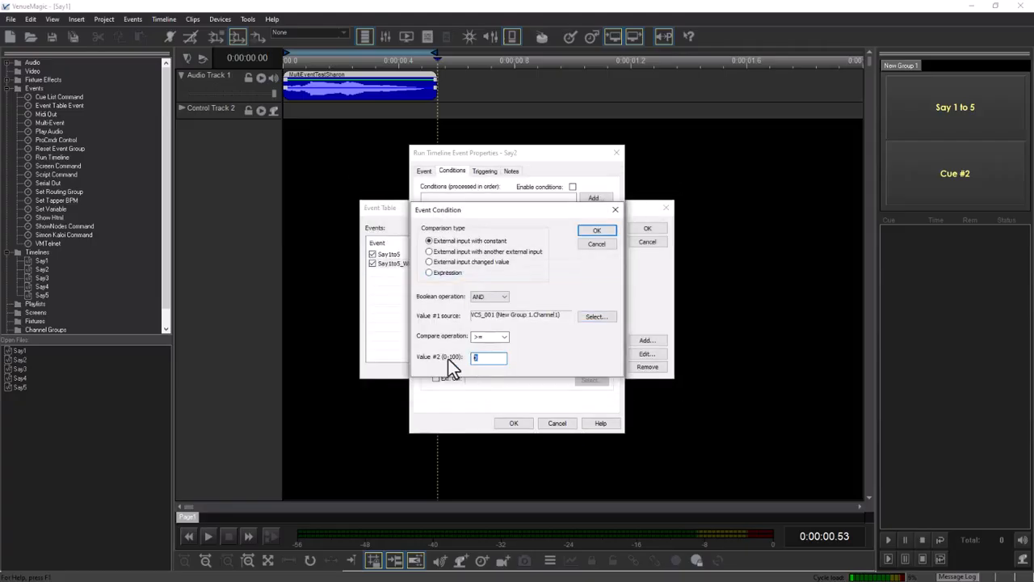
pyautogui.write('20')
pyautogui.click(596, 232)
# Add a second Say2 condition comparing the VCS_001 channel against an upper limit of 40.
pyautogui.click(588, 197)
pyautogui.click(596, 316)
pyautogui.doubleClick(462, 279)
pyautogui.click(505, 336)
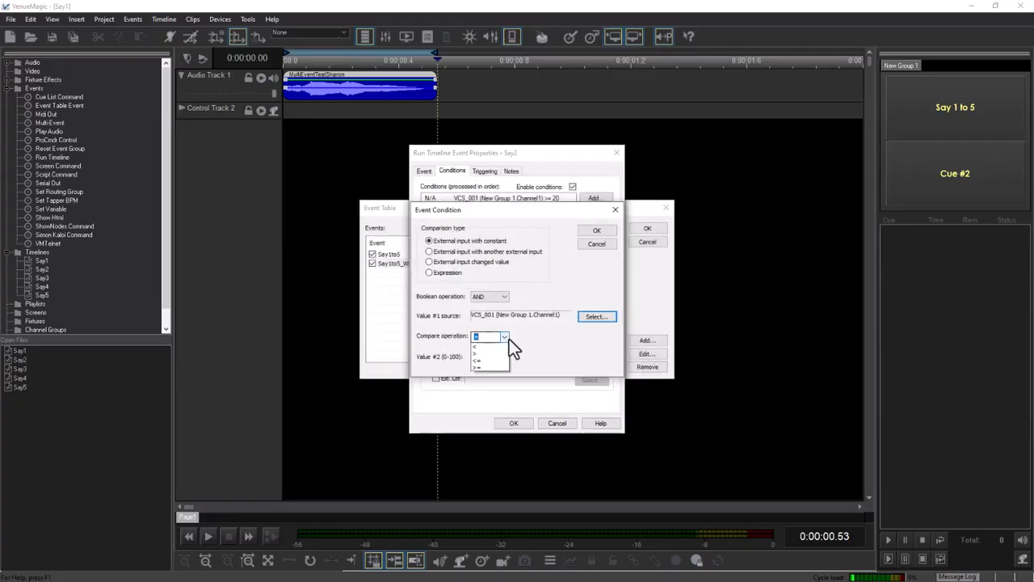
pyautogui.click(488, 361)
pyautogui.press('Return')
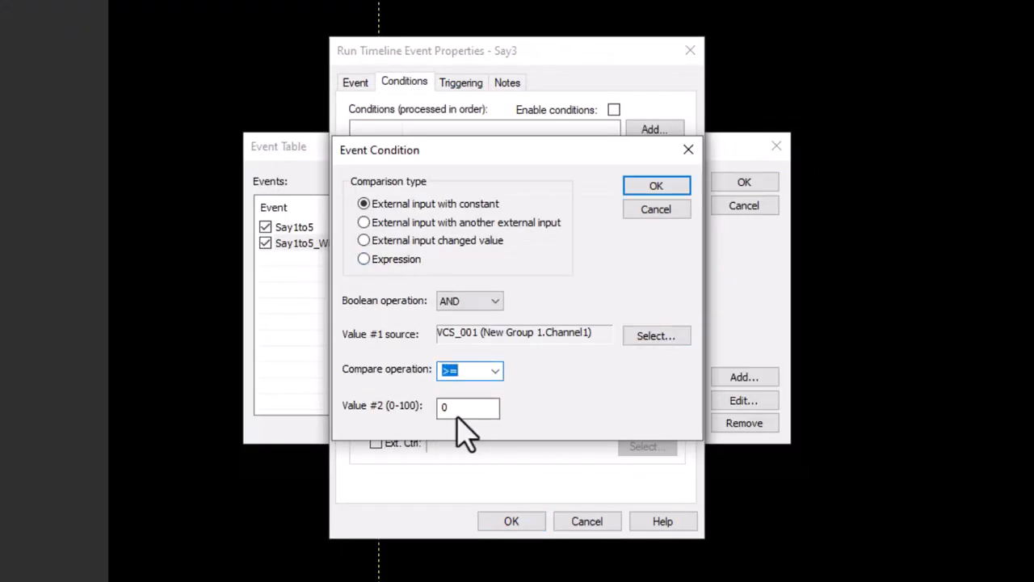
pyautogui.write('40')
pyautogui.click(656, 186)
# Add a second Say3 condition comparing the VCS_001 channel against an upper limit of 60, then close the Say3 properties.
pyautogui.click(655, 130)
pyautogui.click(656, 335)
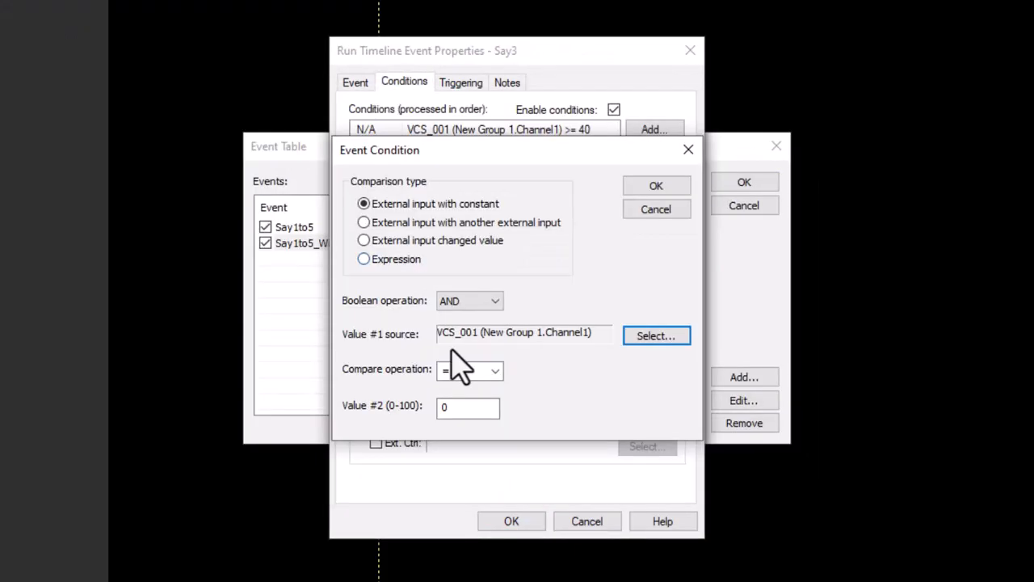
pyautogui.click(494, 371)
pyautogui.write('60')
pyautogui.click(656, 186)
pyautogui.click(512, 521)
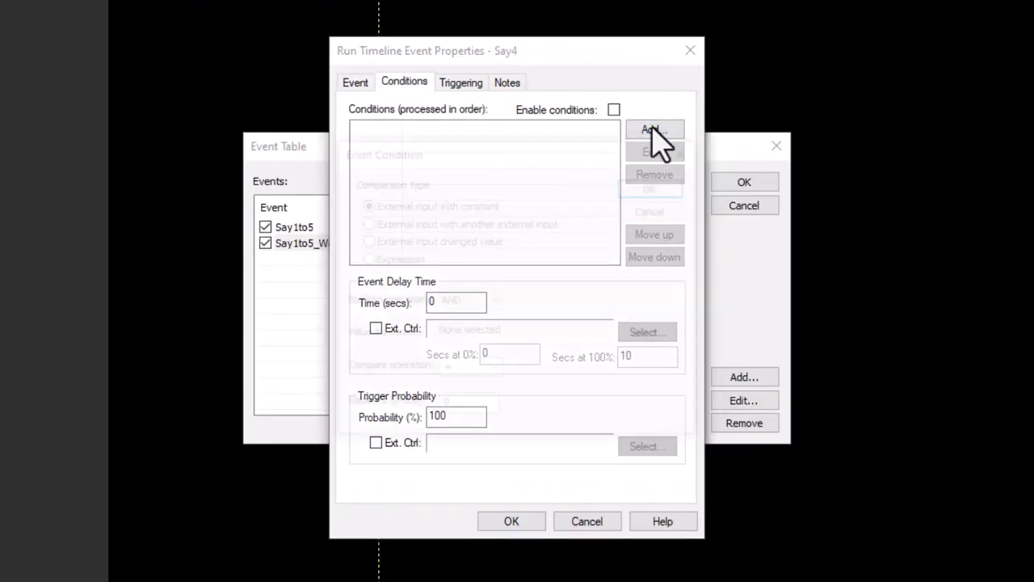
# Add a Say4 condition comparing the VCS_001 channel against 60.
pyautogui.click(656, 131)
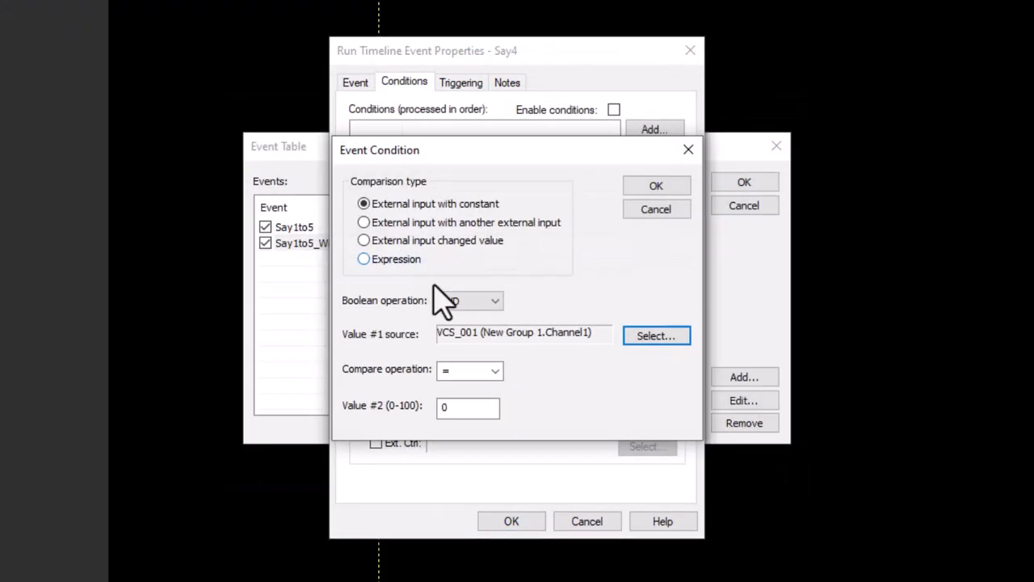
pyautogui.click(462, 367)
pyautogui.click(492, 446)
pyautogui.click(469, 407)
pyautogui.write('60')
pyautogui.click(656, 185)
# Add a Say5 condition requiring the VCS_001 channel to be >= 80.
pyautogui.click(656, 131)
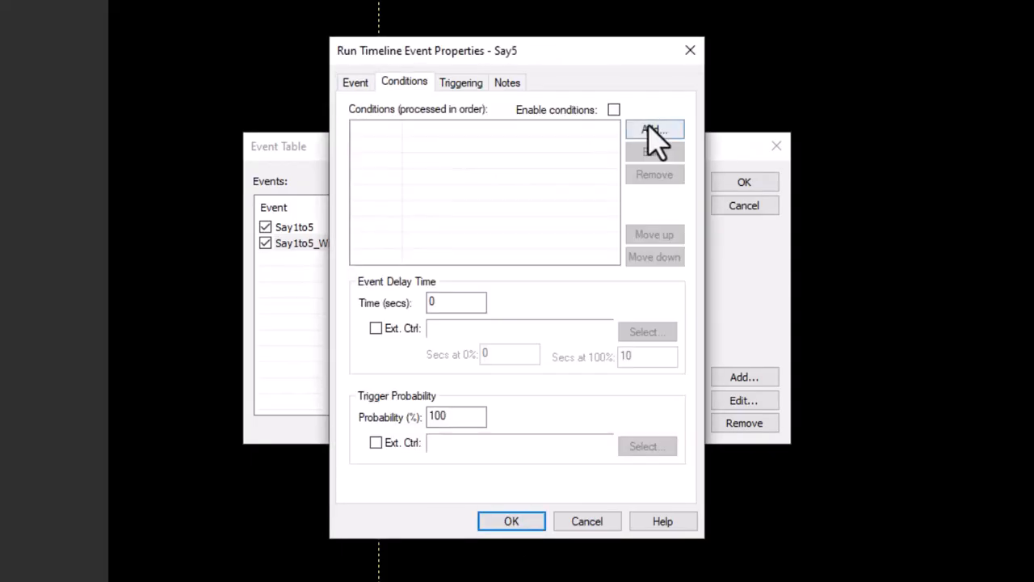
pyautogui.click(656, 130)
pyautogui.write('80')
pyautogui.click(656, 186)
# Add a second Say5 condition requiring the VCS_001 channel to be <= 100.
pyautogui.click(656, 130)
pyautogui.click(494, 370)
pyautogui.click(447, 436)
pyautogui.write('100')
pyautogui.click(656, 186)
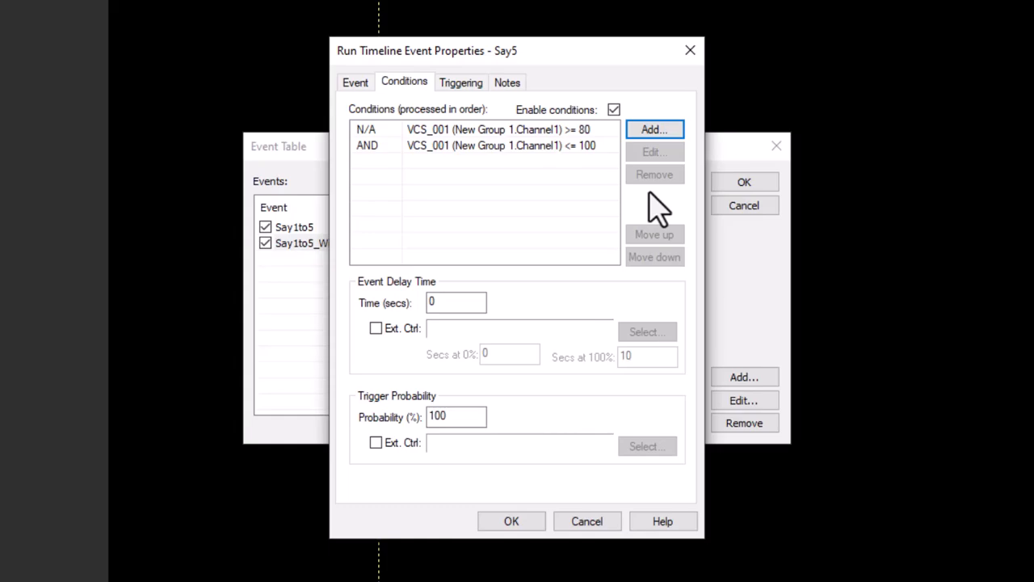
# Review the Say5 triggering settings and close the Say5, multi-event and Event Table dialogs.
pyautogui.click(465, 84)
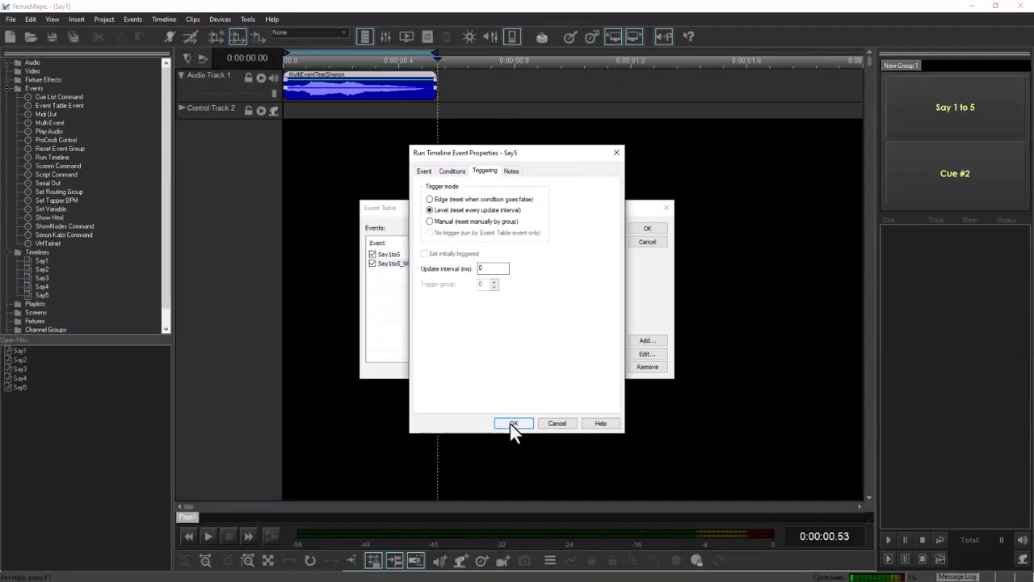
pyautogui.click(513, 423)
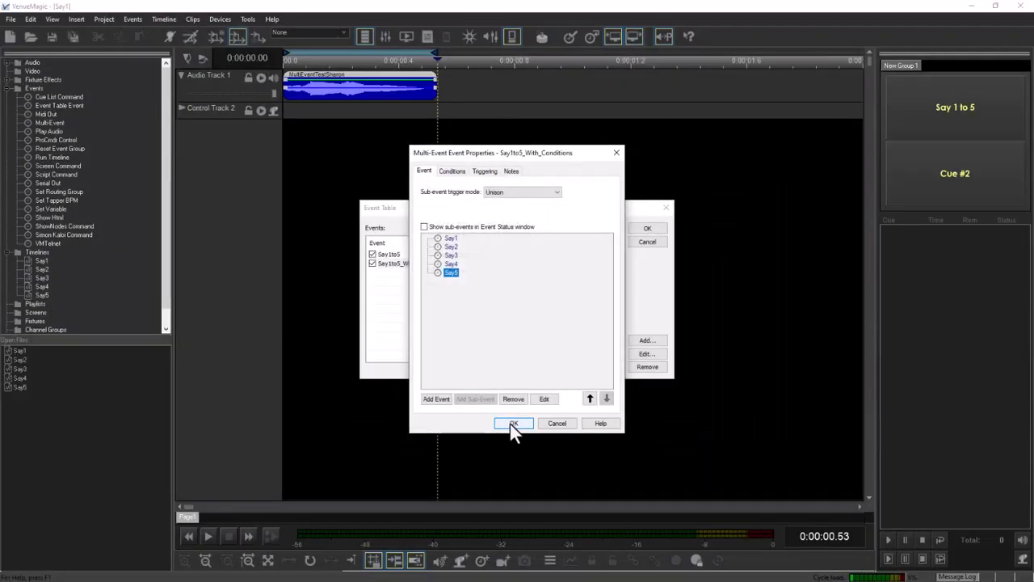
pyautogui.click(512, 424)
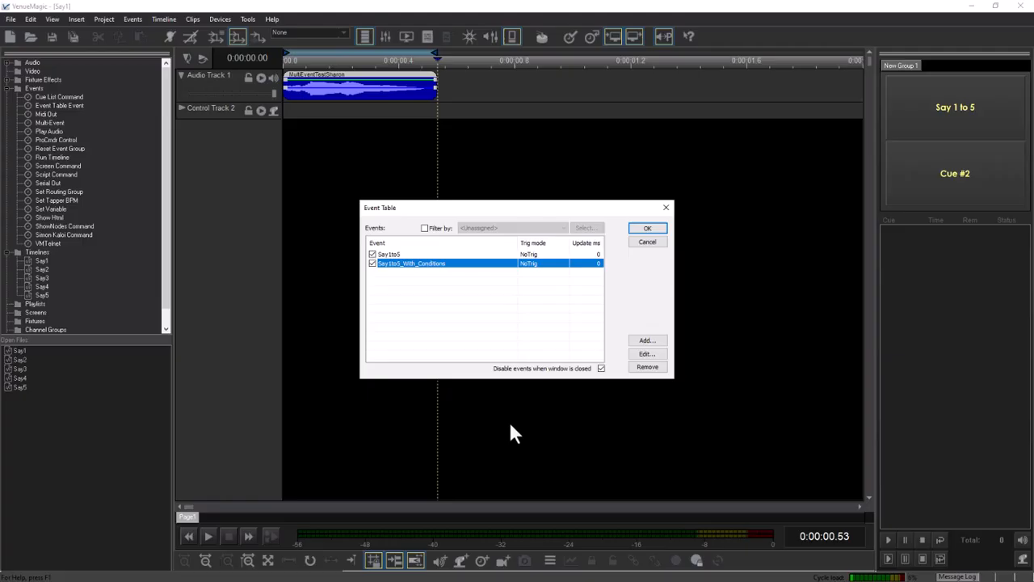
pyautogui.click(644, 230)
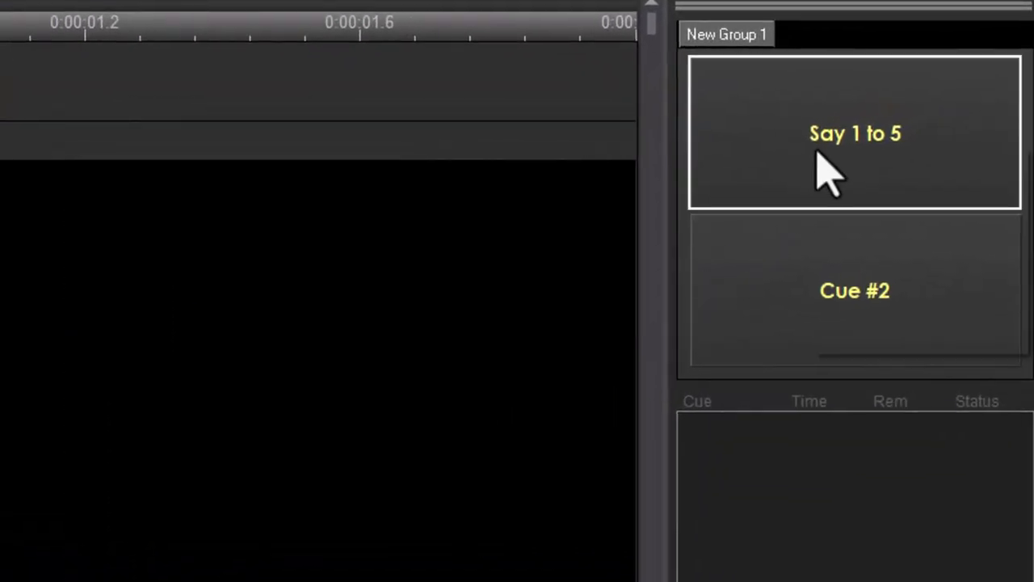
# Copy the Say 1 to 5 cue button, paste a duplicate and move it directly below the original.
pyautogui.rightClick(817, 156)
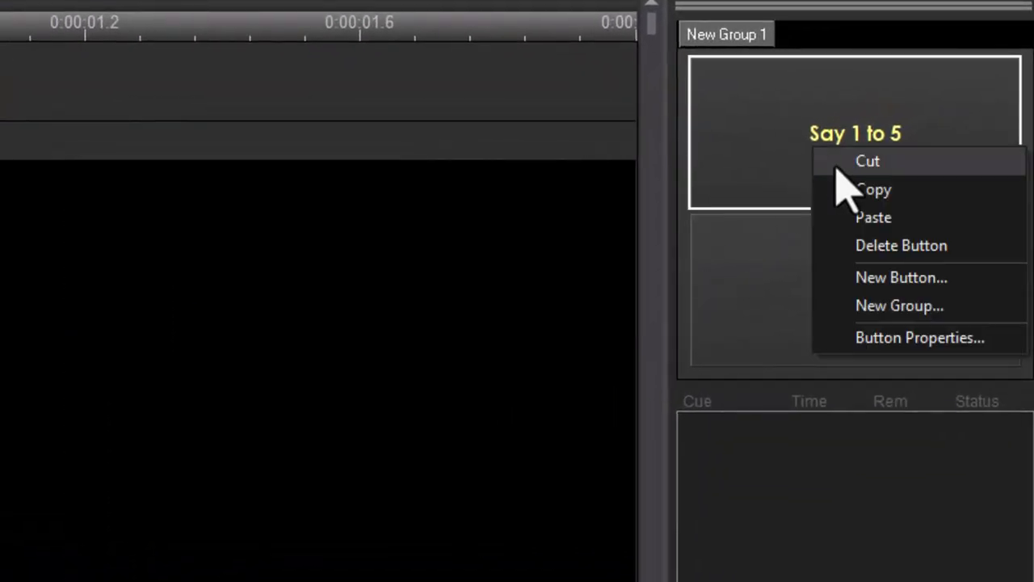
pyautogui.click(821, 384)
pyautogui.rightClick(821, 384)
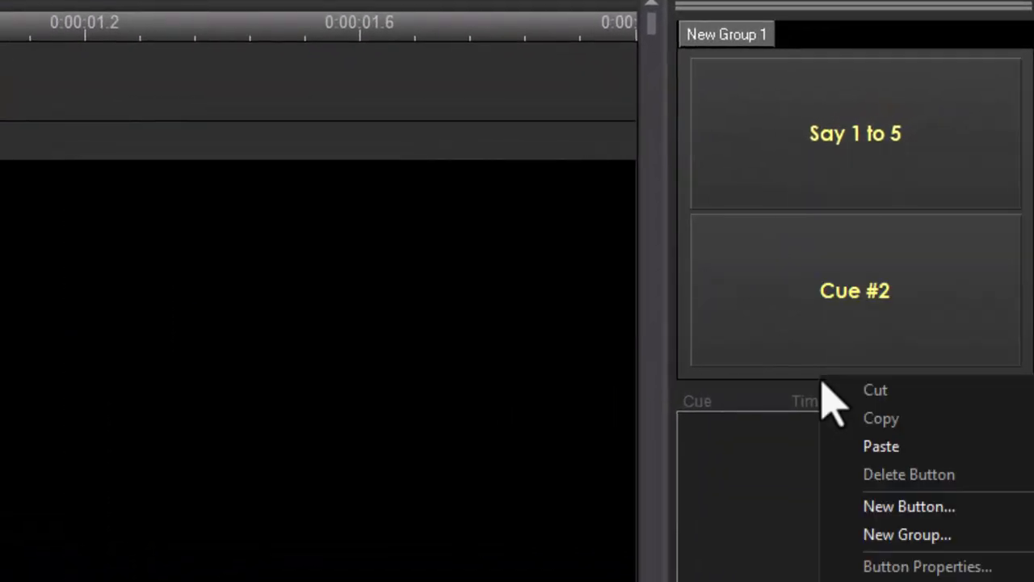
pyautogui.click(874, 443)
pyautogui.moveTo(854, 359); pyautogui.dragTo(840, 253)
# Caption the copied button Say 1 to 5 With Conditions and set it to trigger the Say1to5_With_Conditions event.
pyautogui.rightClick(845, 250)
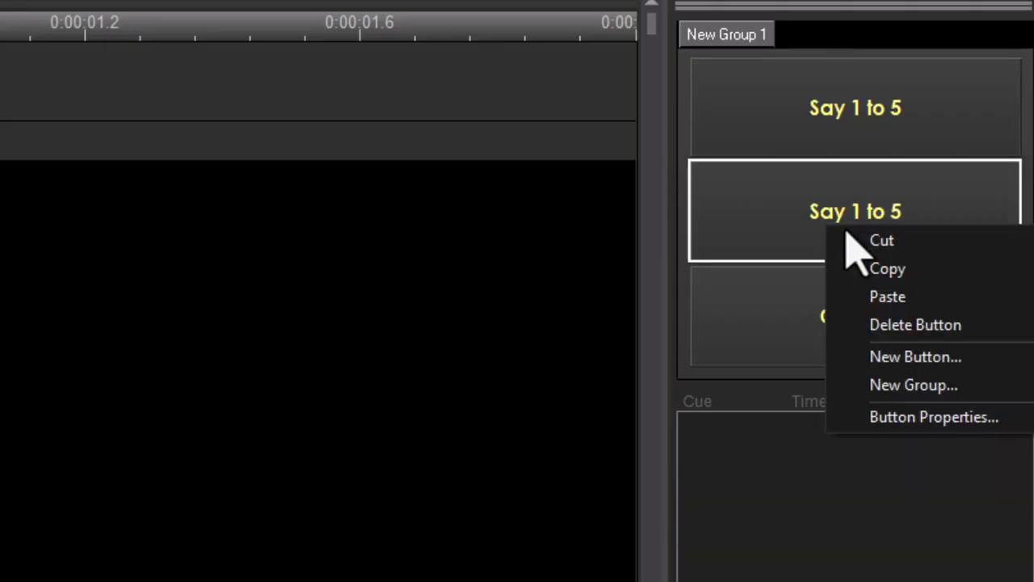
pyautogui.click(937, 418)
pyautogui.click(530, 123)
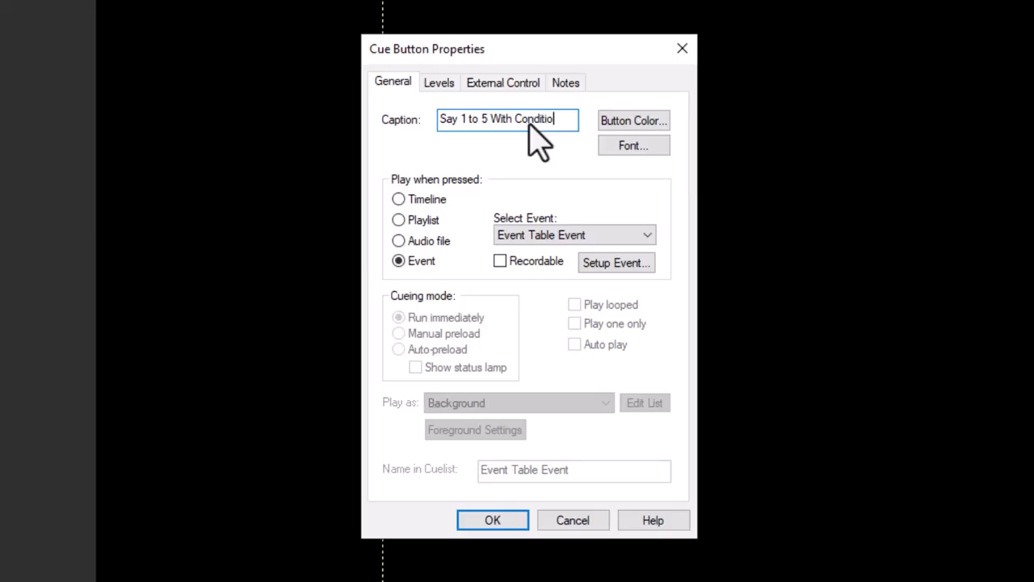
pyautogui.click(619, 263)
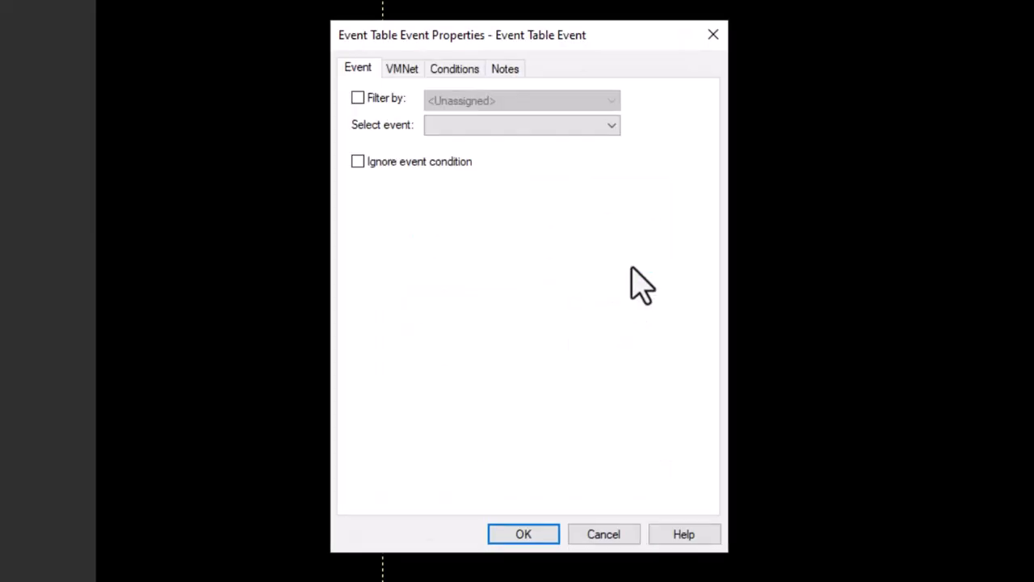
pyautogui.click(514, 126)
pyautogui.click(485, 157)
pyautogui.click(509, 534)
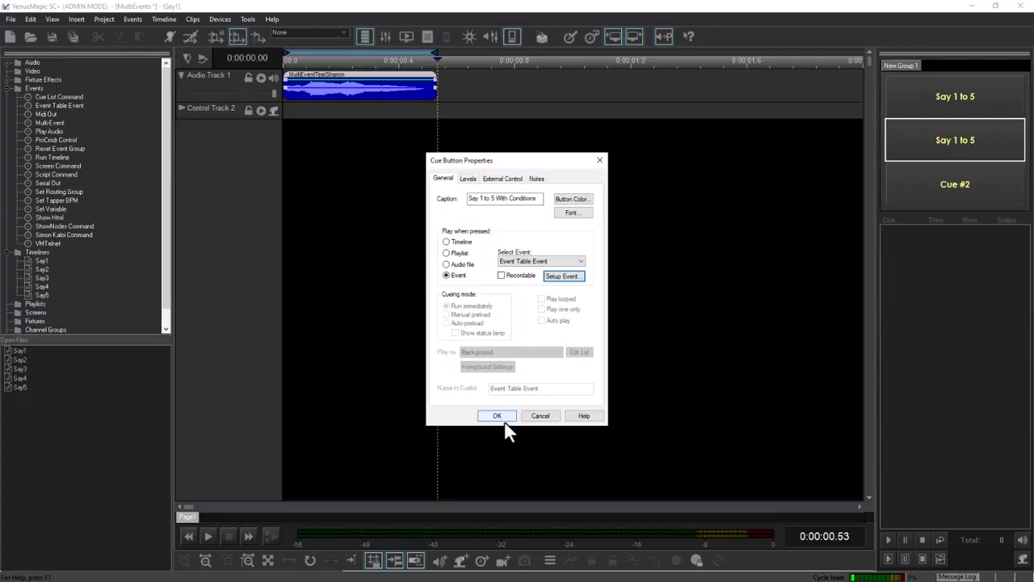
pyautogui.click(496, 416)
# Show the fader panel, set the Channel1 slider to about 21% and trigger the Say 1 to 5 With Conditions button.
pyautogui.click(383, 36)
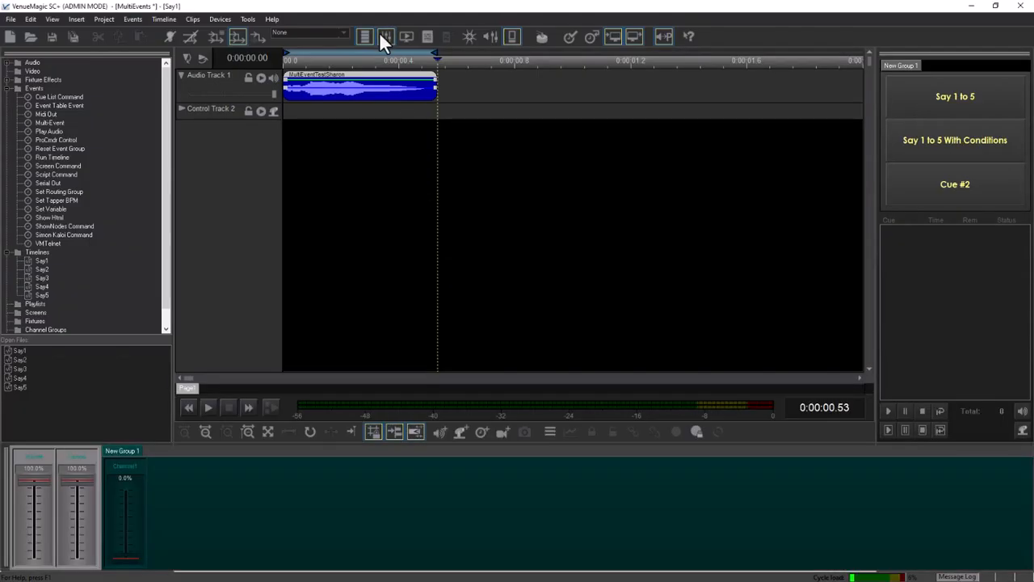
pyautogui.click(916, 141)
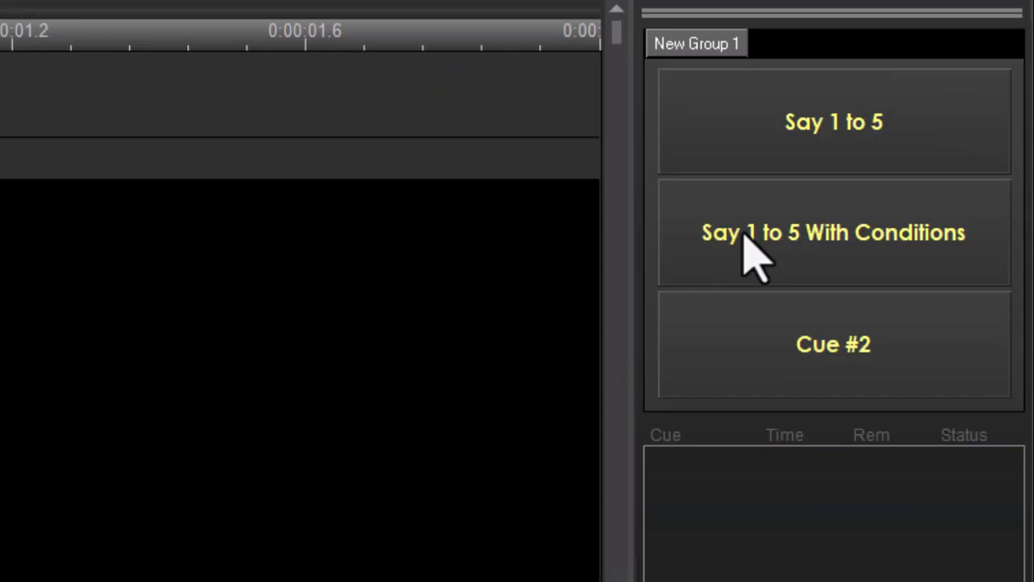
pyautogui.click(916, 141)
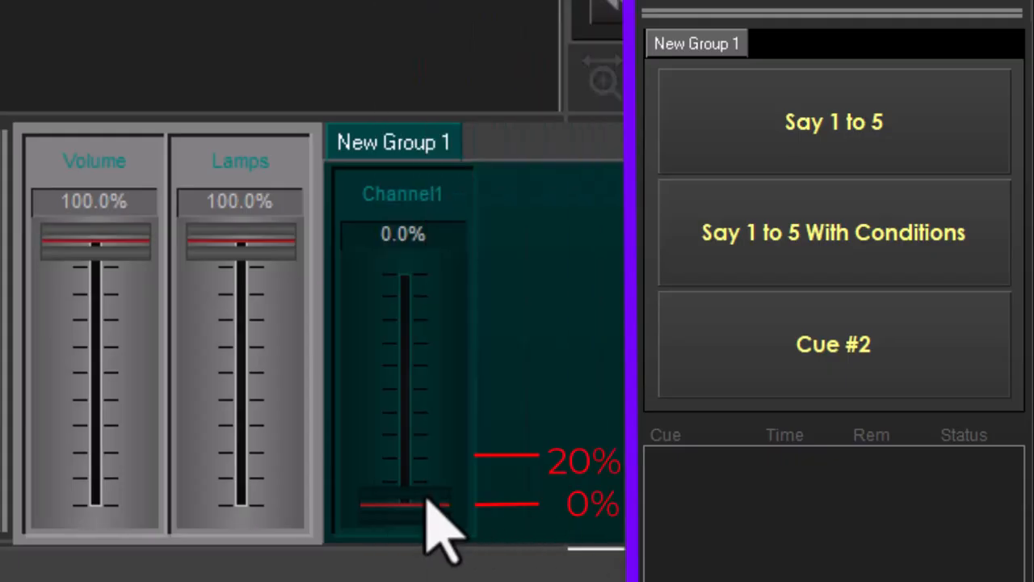
pyautogui.moveTo(426, 494); pyautogui.dragTo(415, 457)
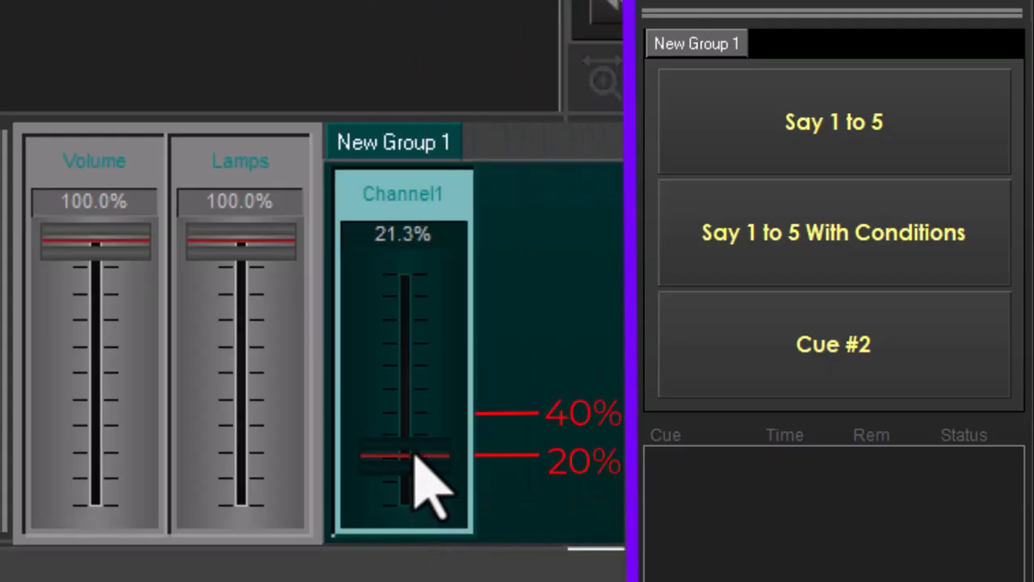
pyautogui.click(780, 252)
# Raise the Channel1 slider to about 69% and trigger the Say 1 to 5 With Conditions button.
pyautogui.moveTo(399, 454); pyautogui.dragTo(404, 395)
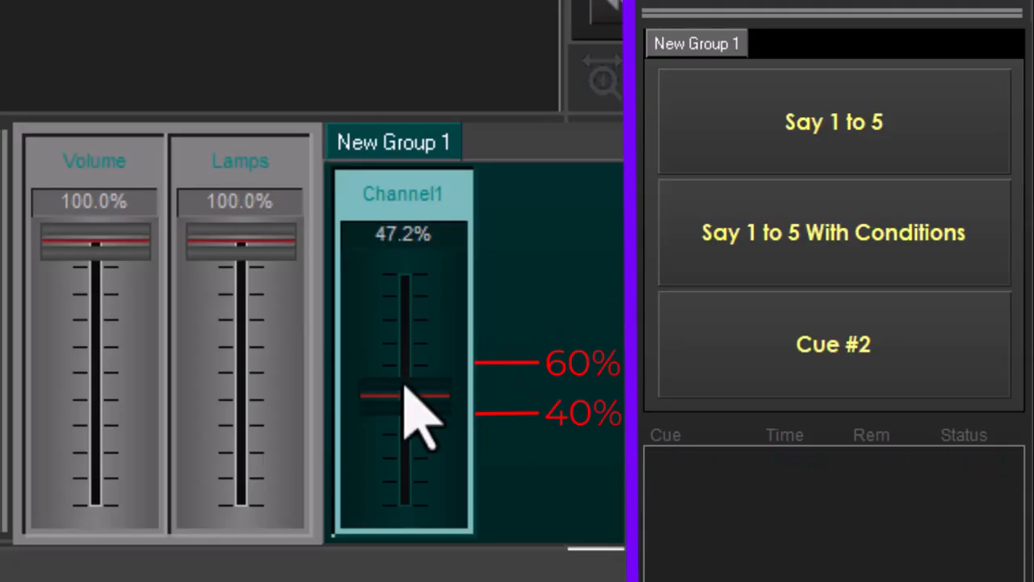
pyautogui.moveTo(405, 386); pyautogui.dragTo(421, 365)
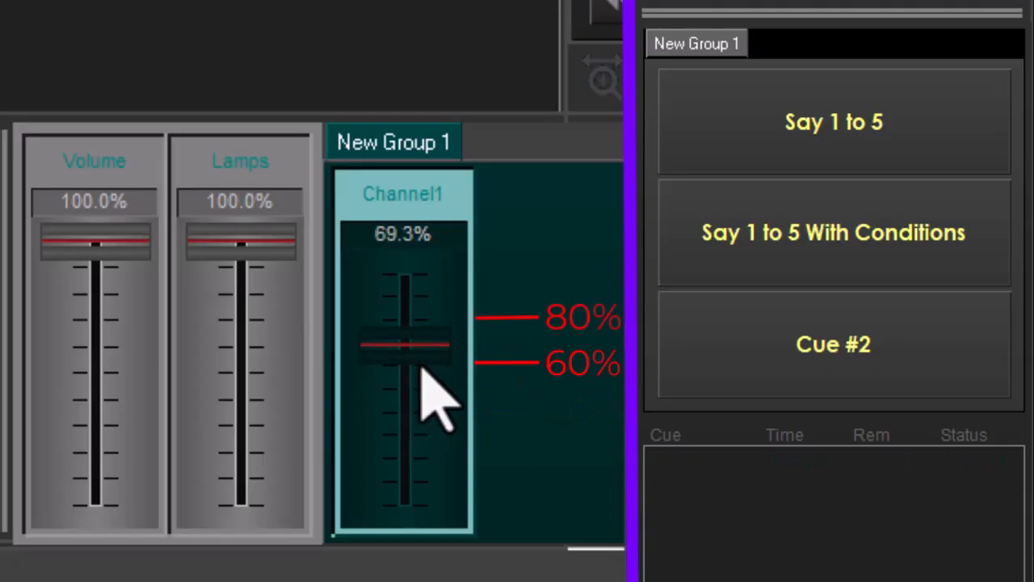
pyautogui.click(814, 261)
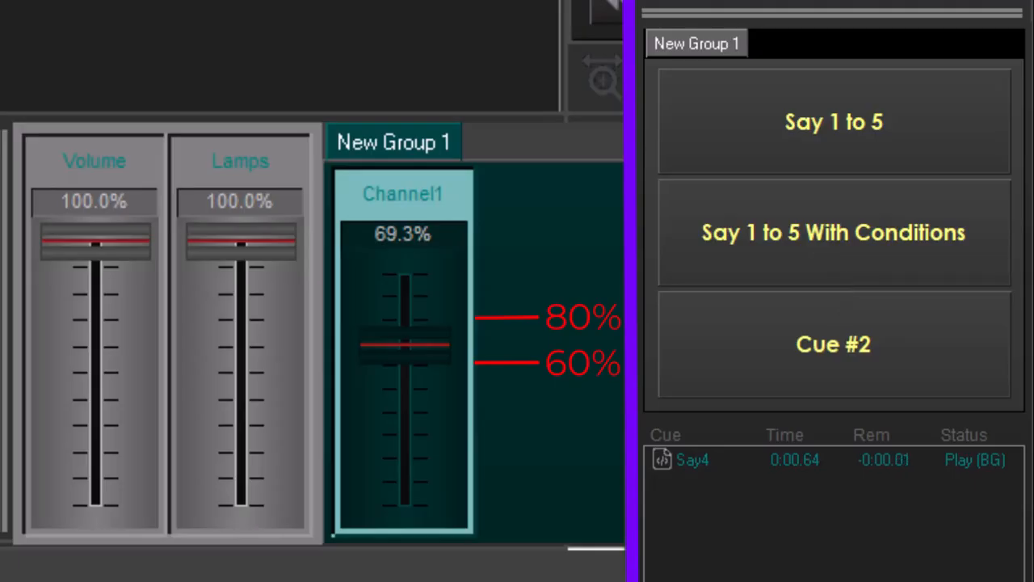
# Push the Channel1 slider to 100% and trigger the Say 1 to 5 With Conditions button.
pyautogui.moveTo(420, 343); pyautogui.dragTo(411, 272)
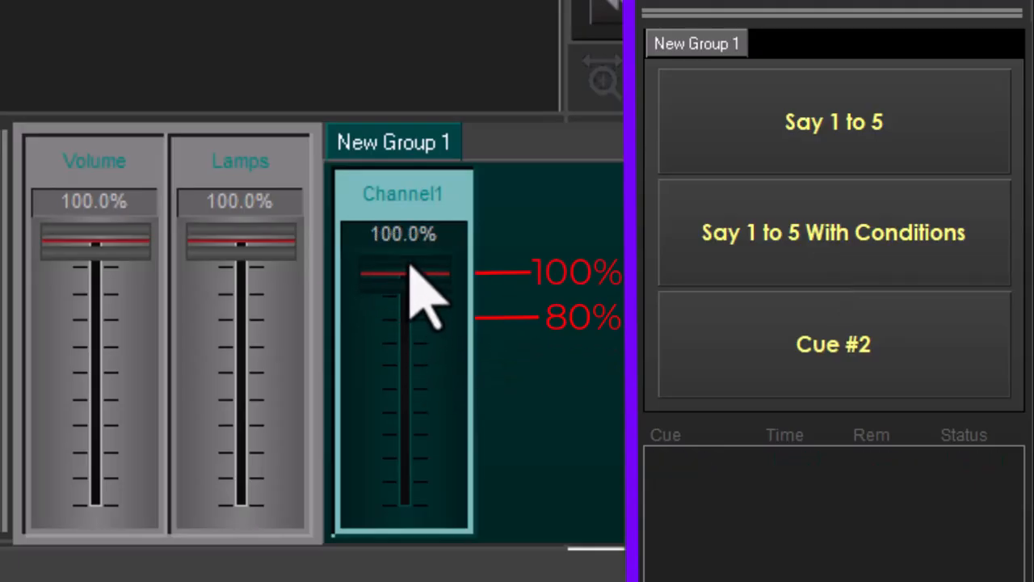
pyautogui.click(671, 268)
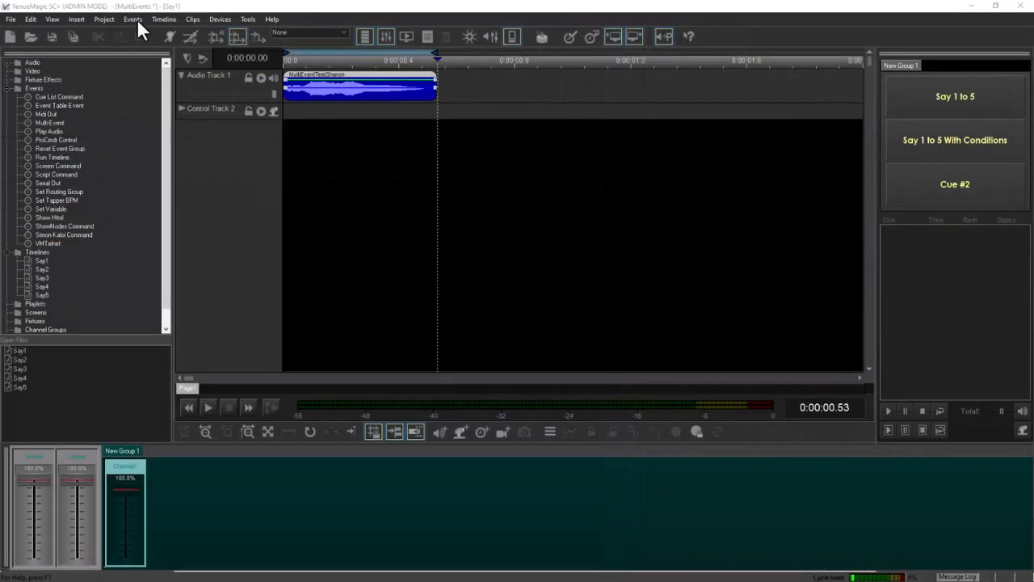
# Set the Say1to5 event's sub-event trigger mode to Sequential and close the Event Table.
pyautogui.click(137, 18)
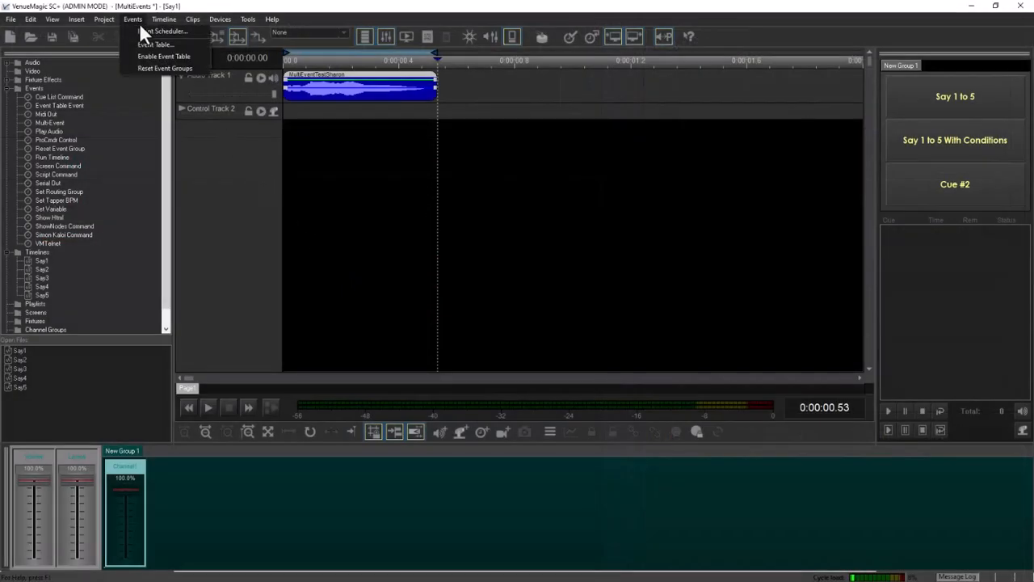
pyautogui.click(155, 47)
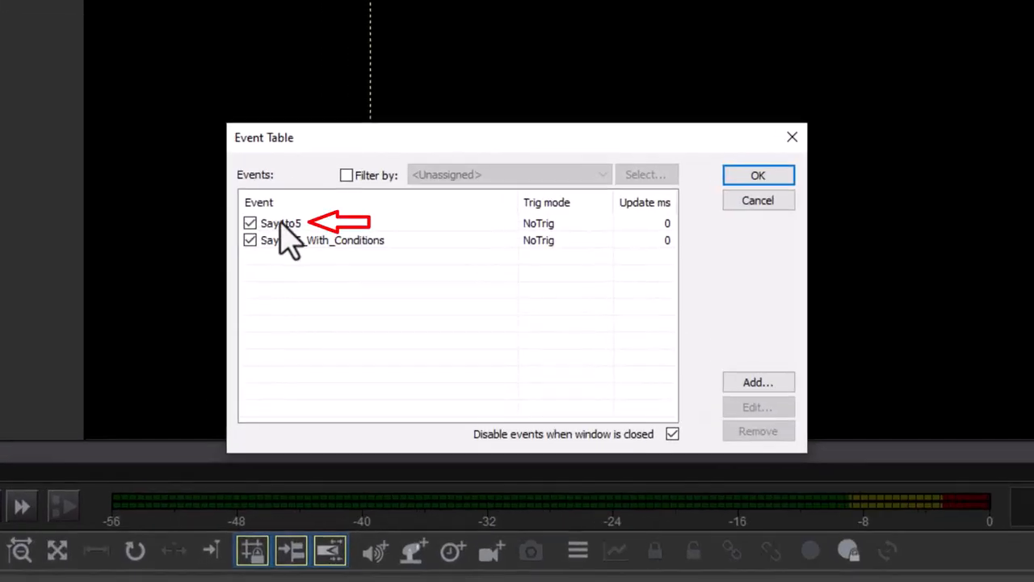
pyautogui.doubleClick(281, 225)
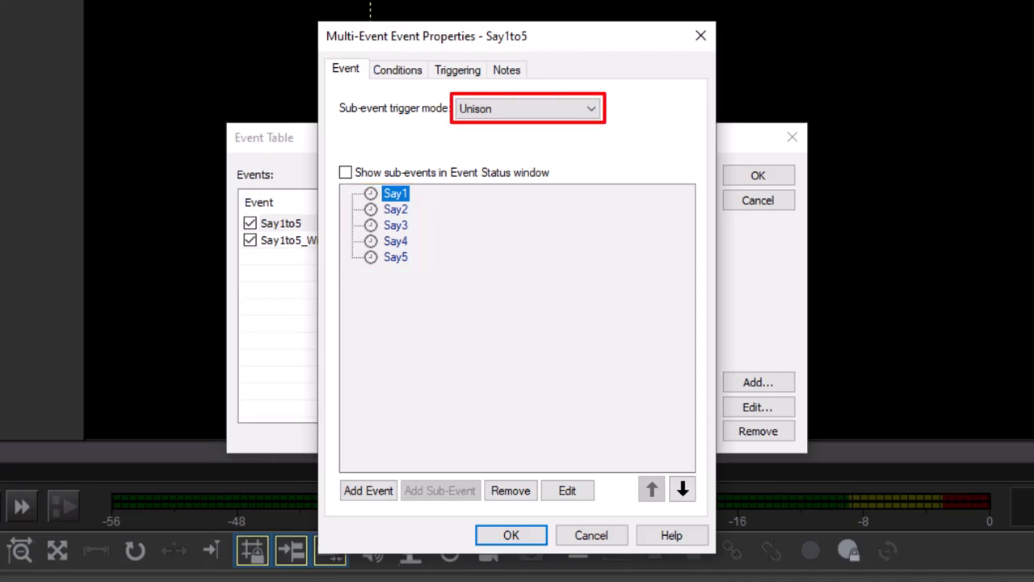
pyautogui.click(534, 109)
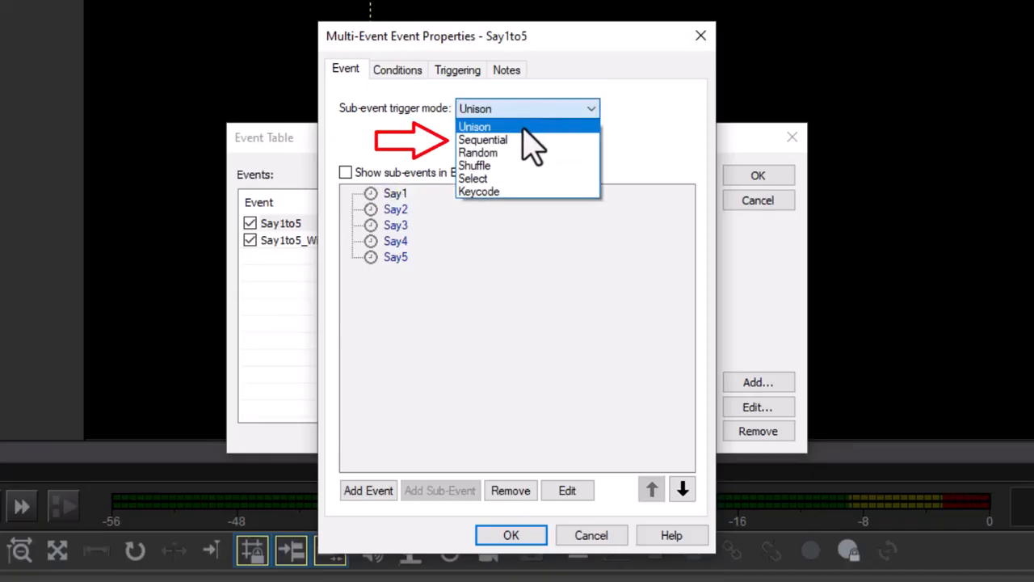
pyautogui.click(518, 140)
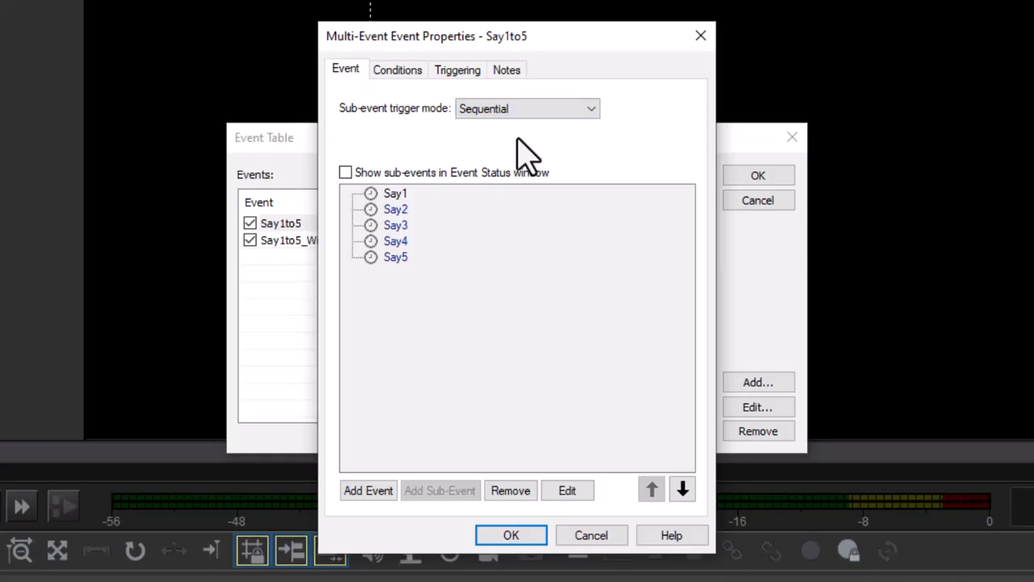
pyautogui.click(521, 537)
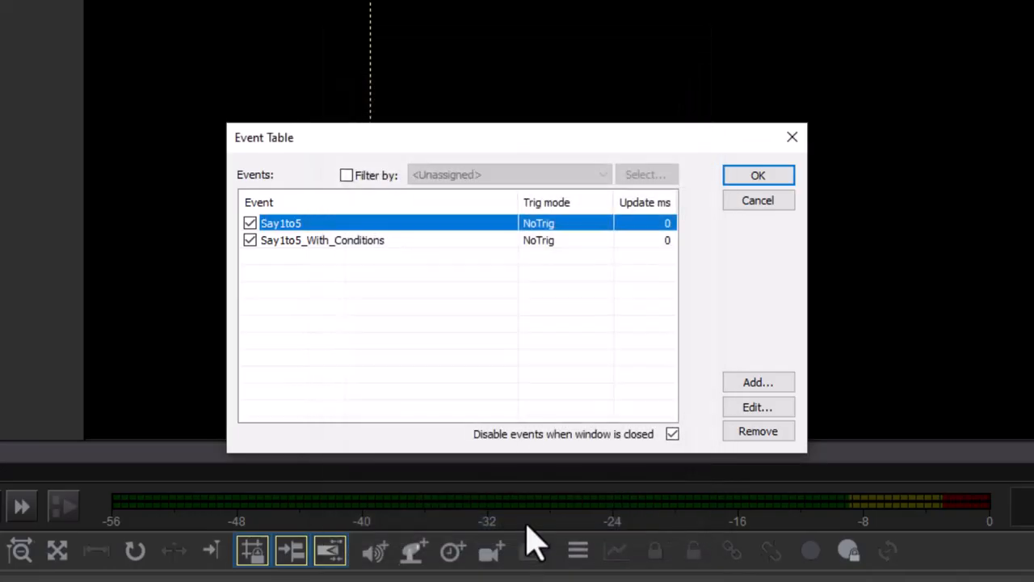
pyautogui.click(740, 180)
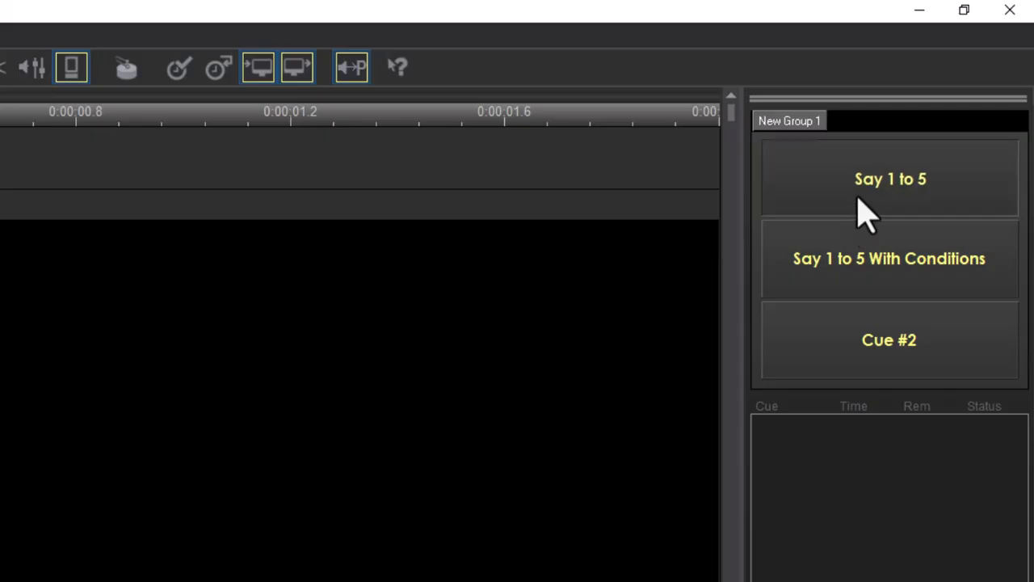
# Trigger the Say 1 to 5 cue button twice to test sequential playback.
pyautogui.click(859, 212)
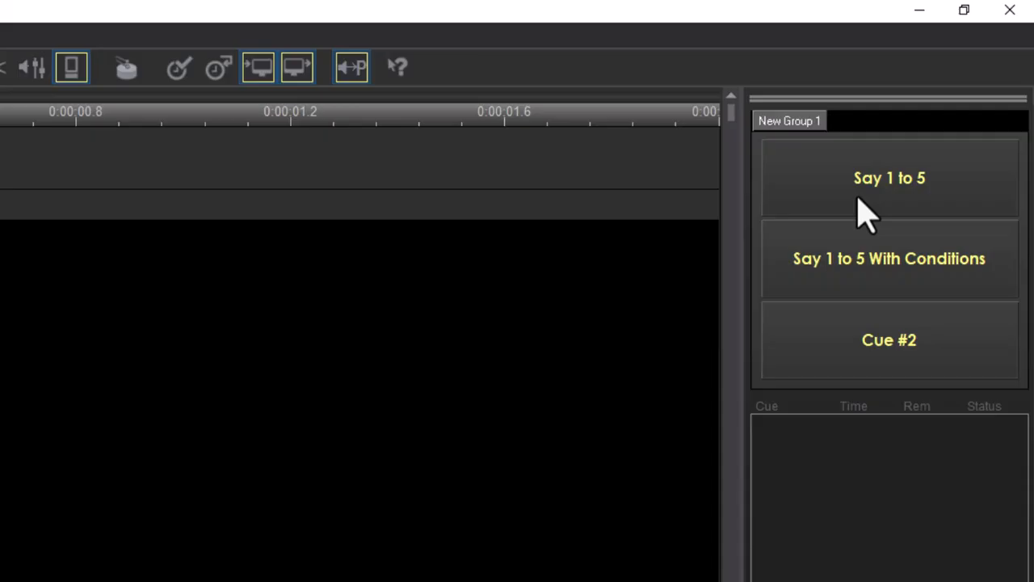
pyautogui.click(865, 215)
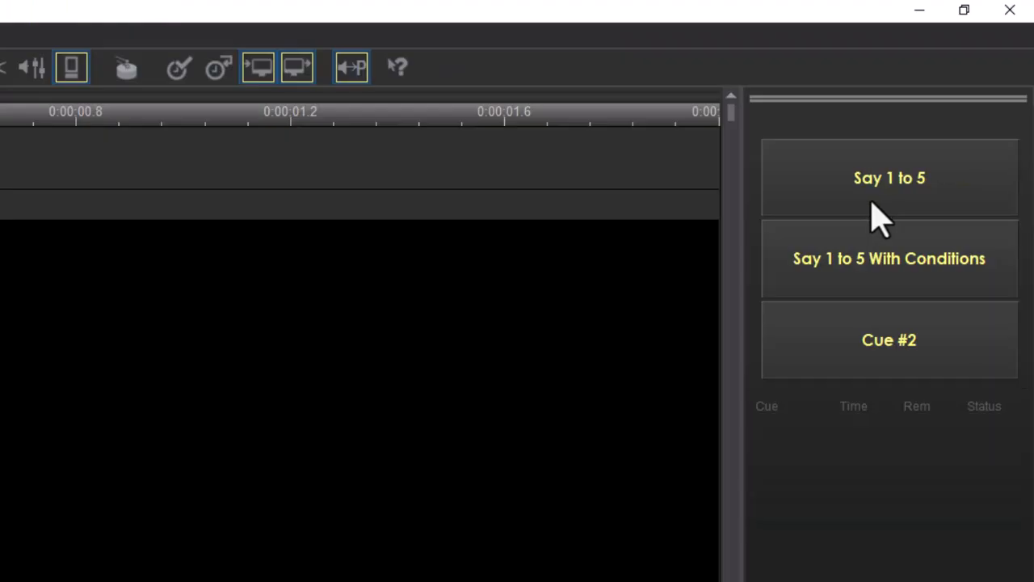
# Trigger the Say 1 to 5 cue button two more times to hear the next sub-events in sequence.
pyautogui.click(945, 108)
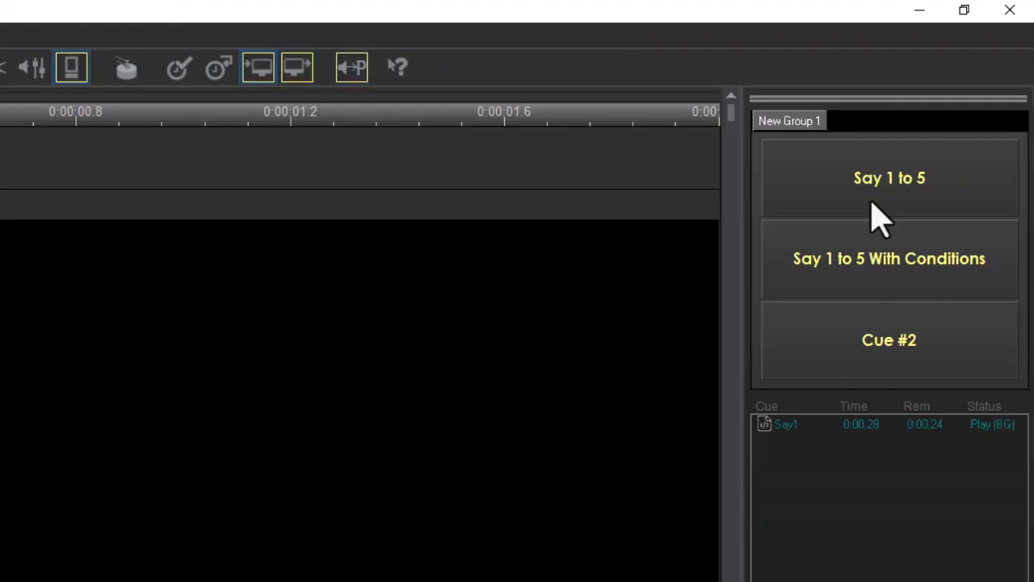
pyautogui.click(879, 217)
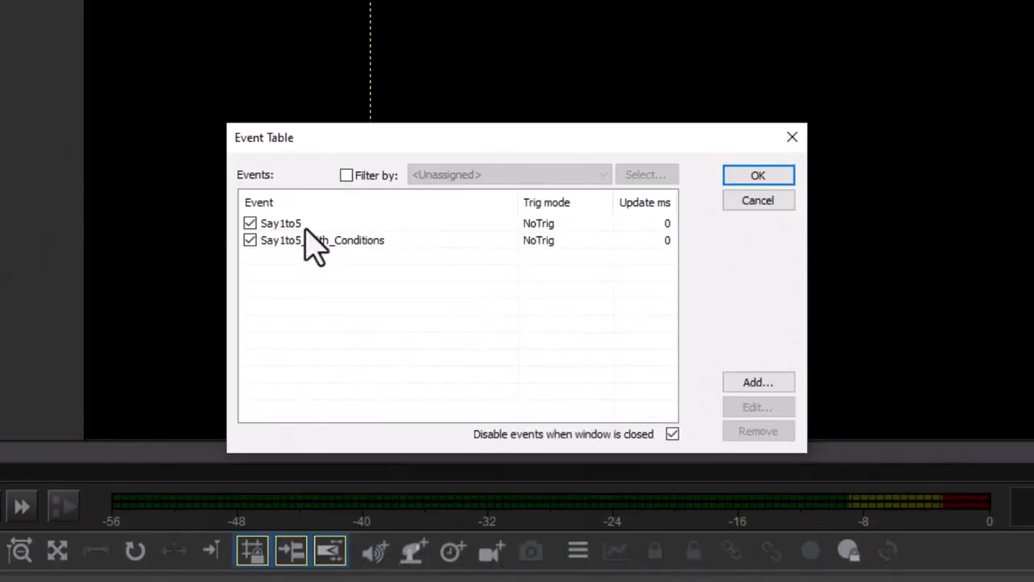
# Reorder the Say1to5 sub-events as Say2, Say5, Say1, Say4, Say3, close the Event Table and trigger the Say 1 to 5 button.
pyautogui.doubleClick(305, 224)
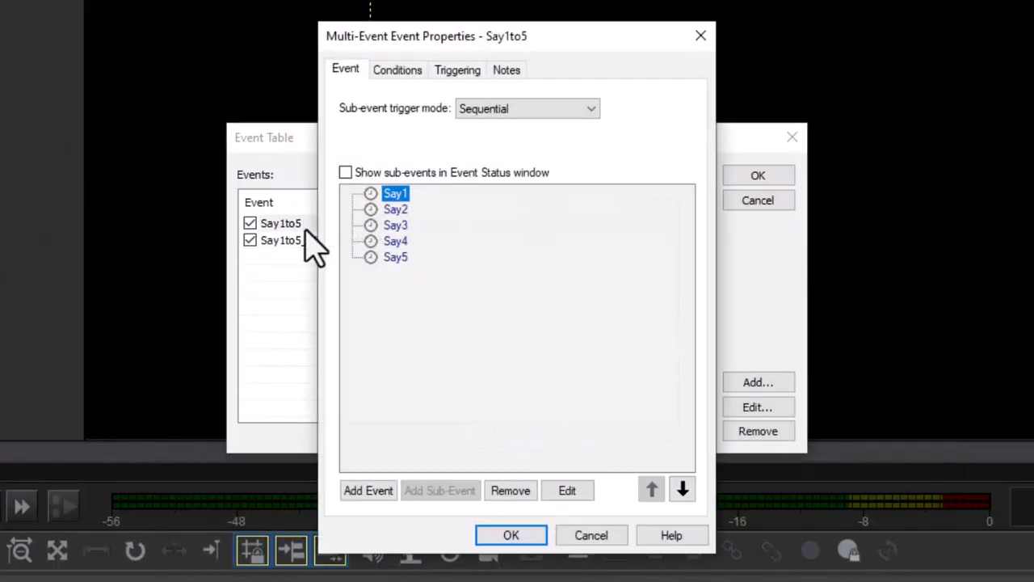
pyautogui.click(683, 490)
pyautogui.click(683, 490)
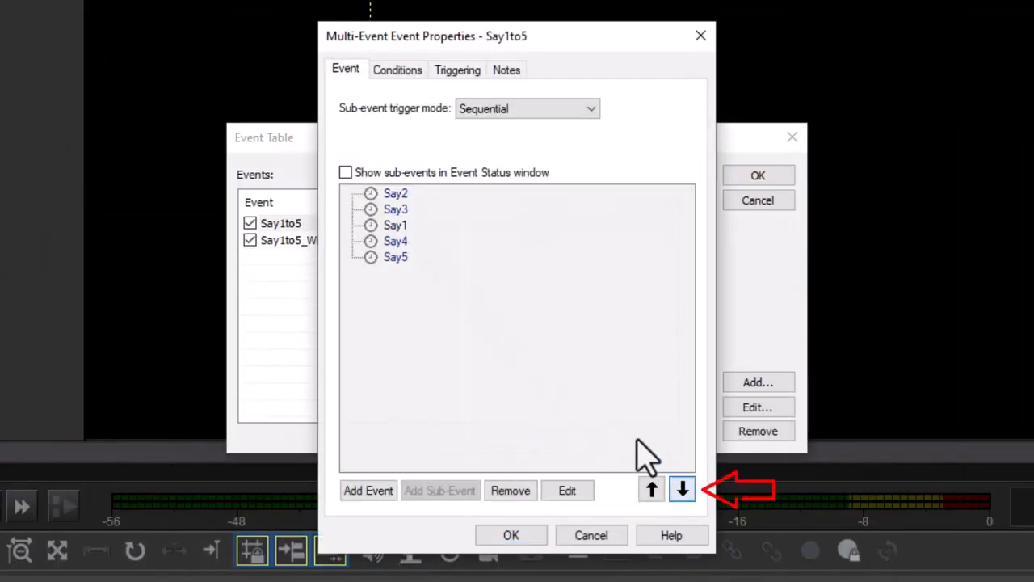
pyautogui.click(401, 259)
pyautogui.click(652, 490)
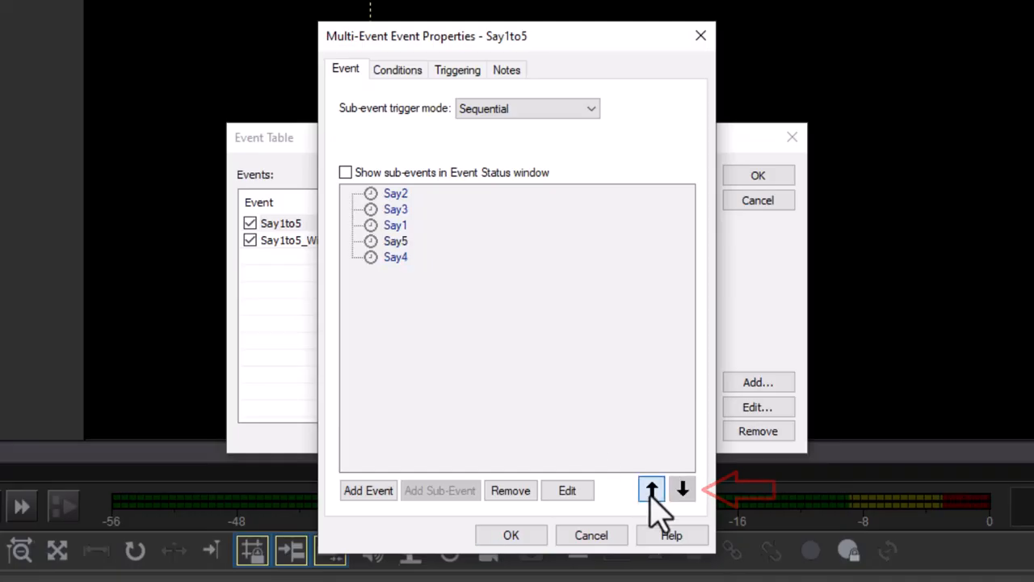
pyautogui.click(653, 490)
pyautogui.click(395, 211)
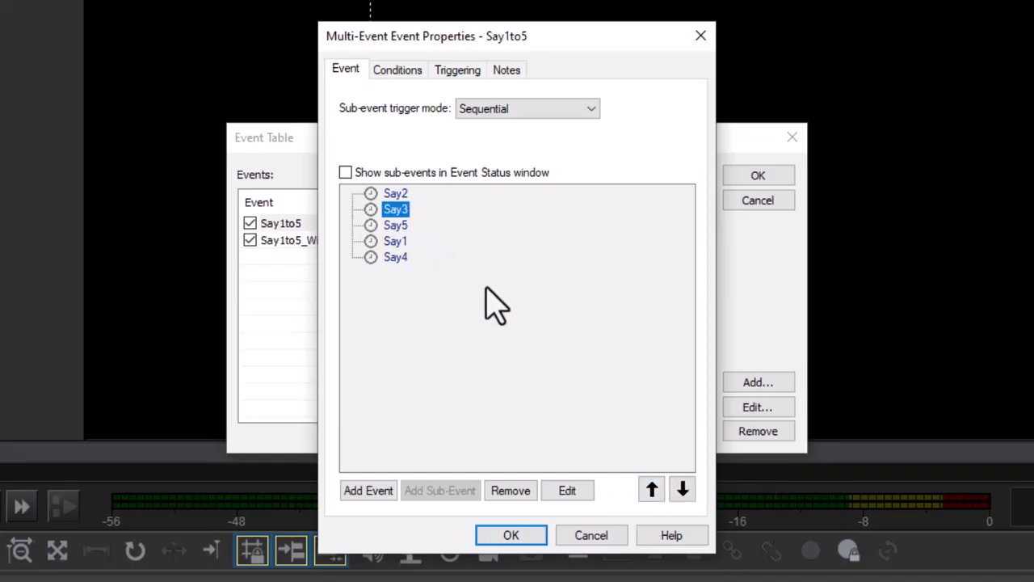
pyautogui.click(683, 489)
pyautogui.click(683, 490)
pyautogui.click(683, 490)
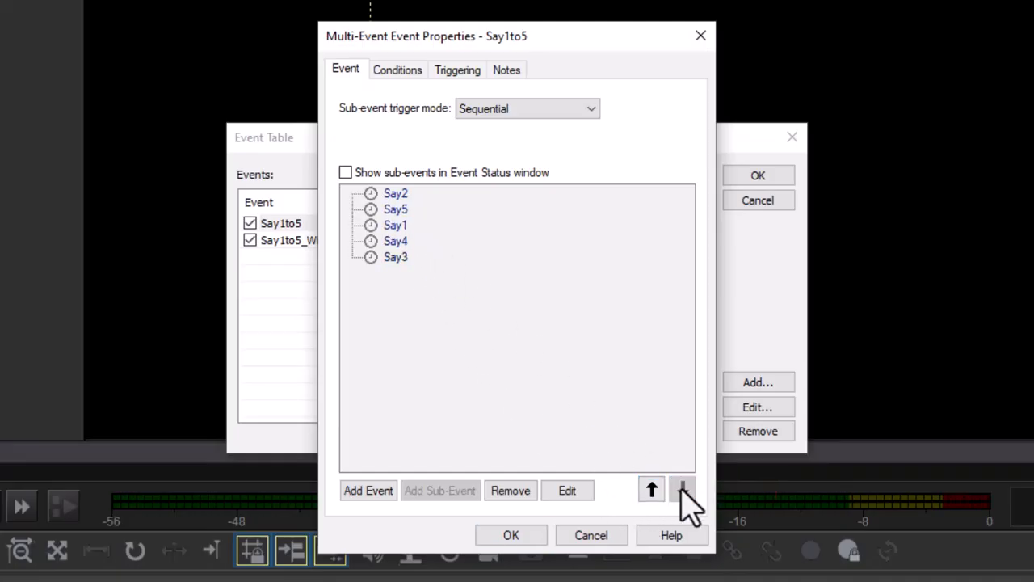
pyautogui.click(518, 535)
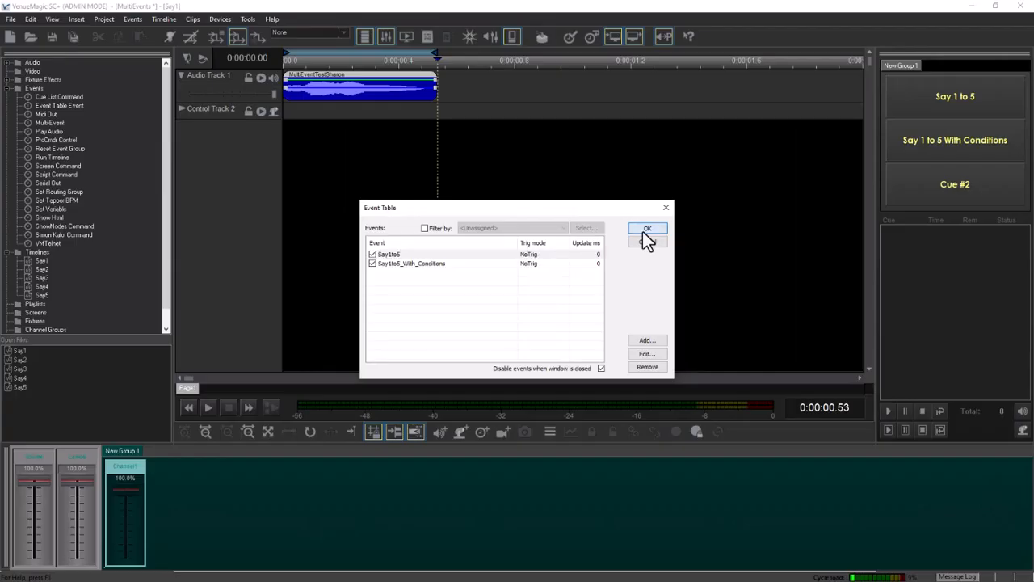
pyautogui.click(740, 204)
pyautogui.click(972, 98)
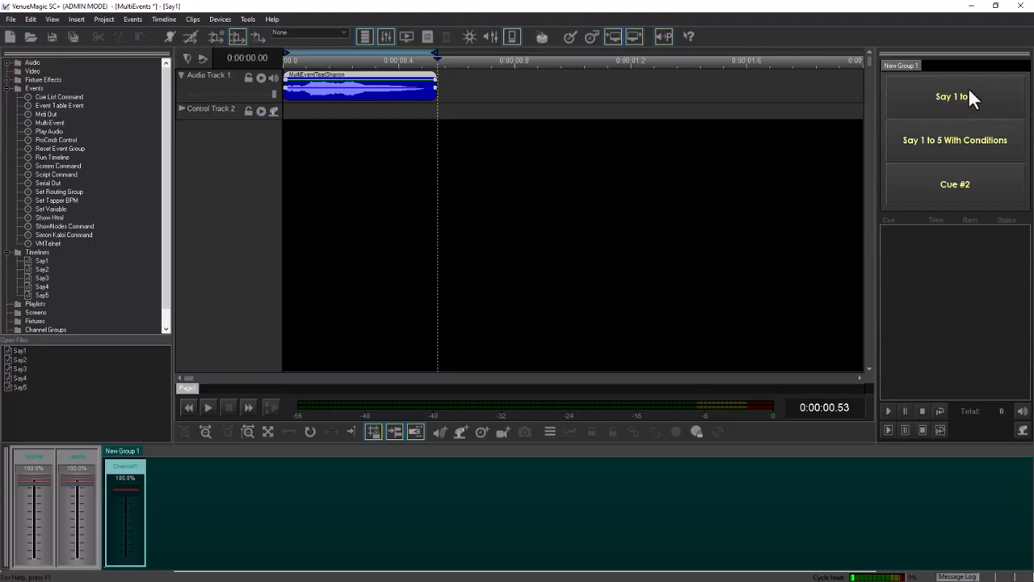
# Reopen the Say1to5 event from the Event Table and set its sub-event trigger mode to Random.
pyautogui.click(132, 20)
pyautogui.click(142, 43)
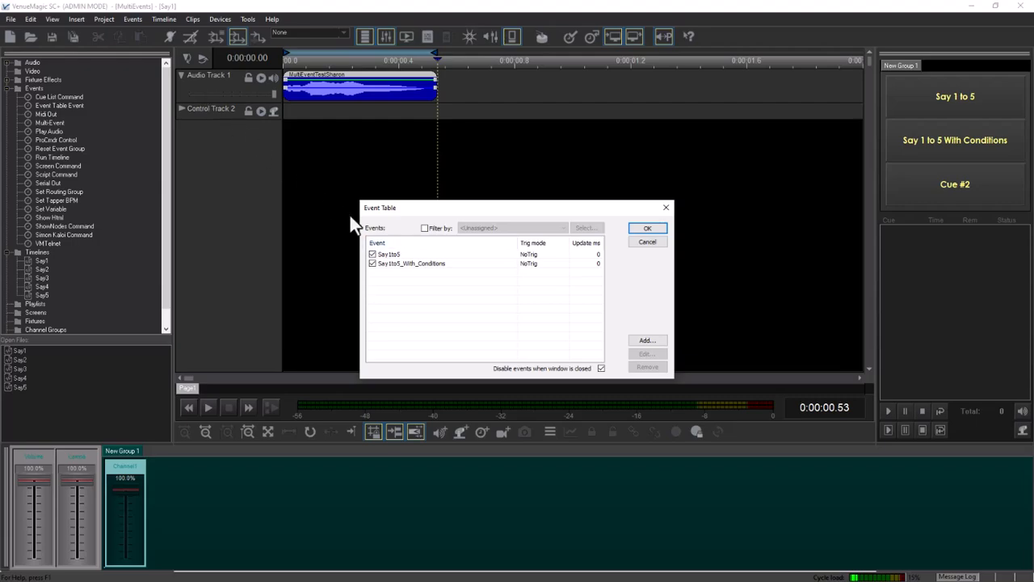
pyautogui.click(401, 256)
pyautogui.doubleClick(401, 257)
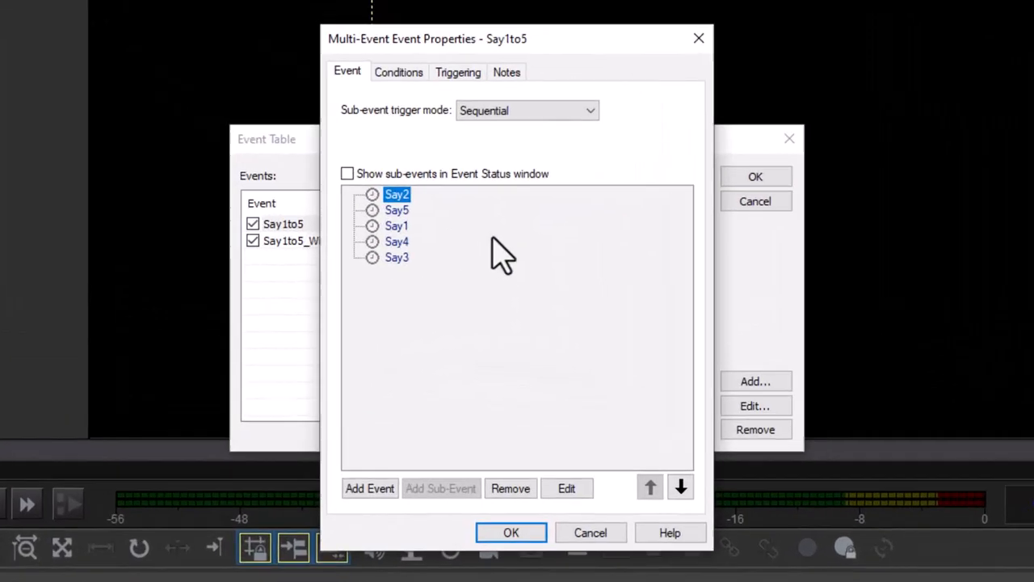
pyautogui.click(585, 112)
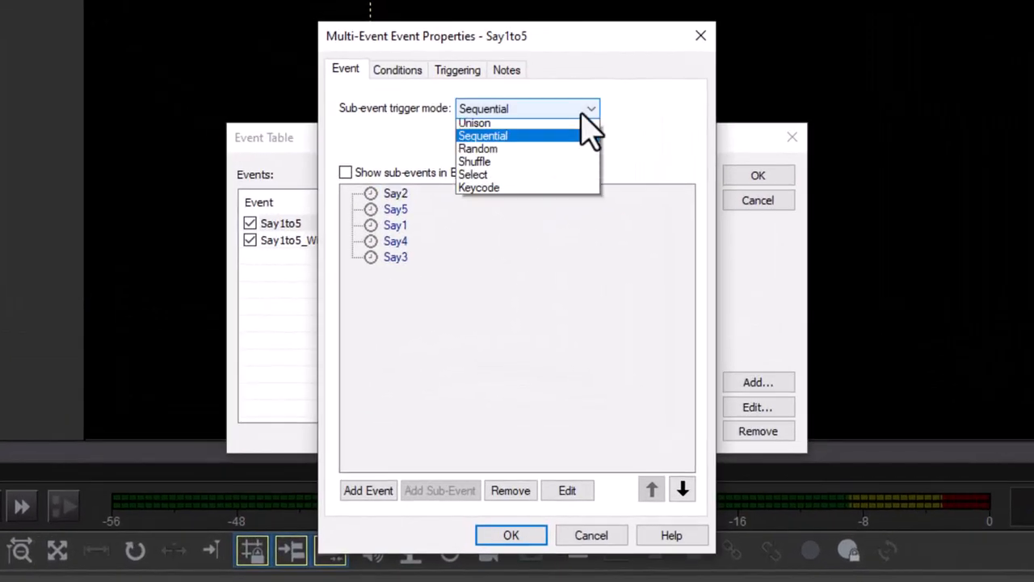
pyautogui.click(545, 152)
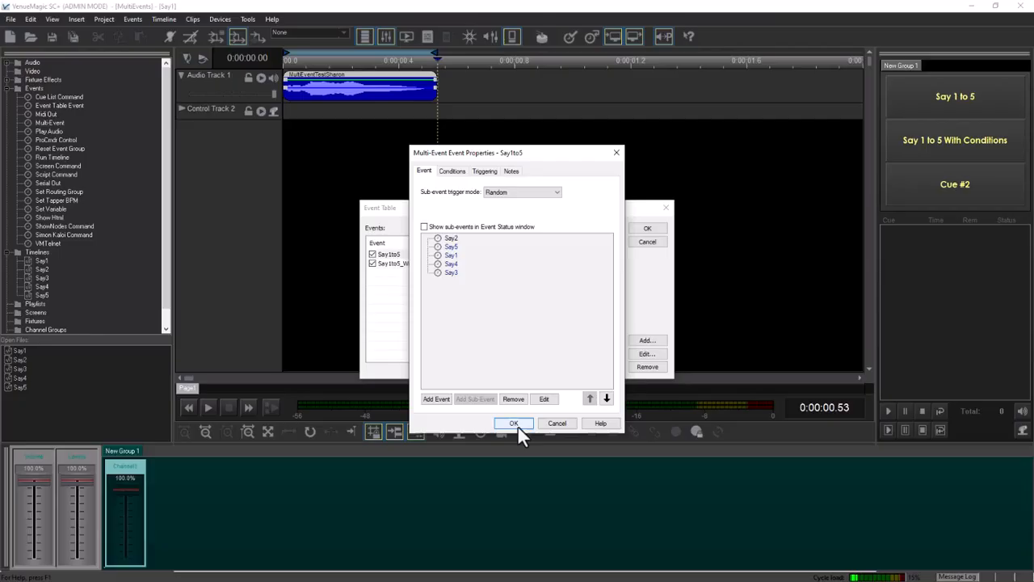
pyautogui.click(514, 424)
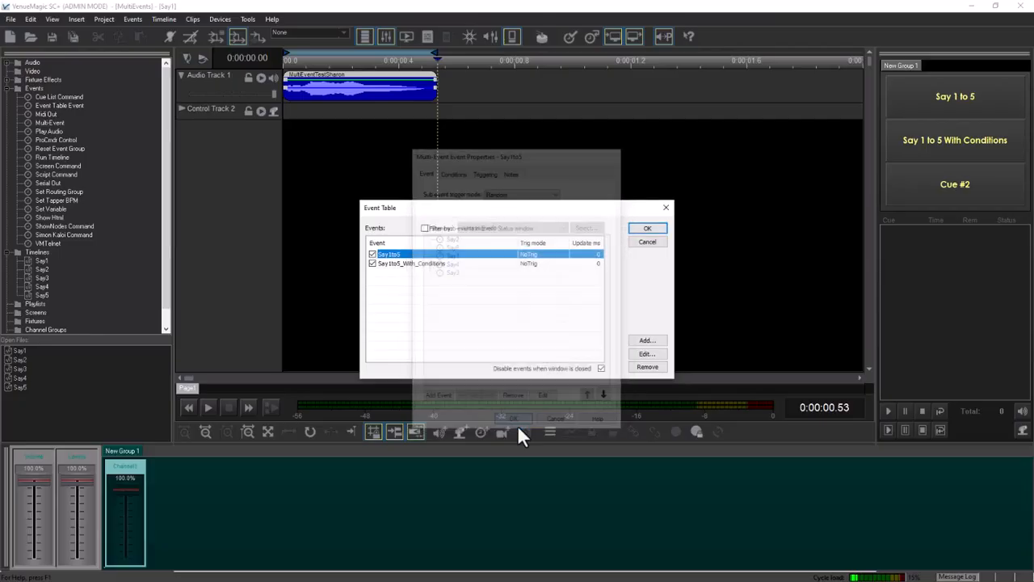
pyautogui.click(647, 229)
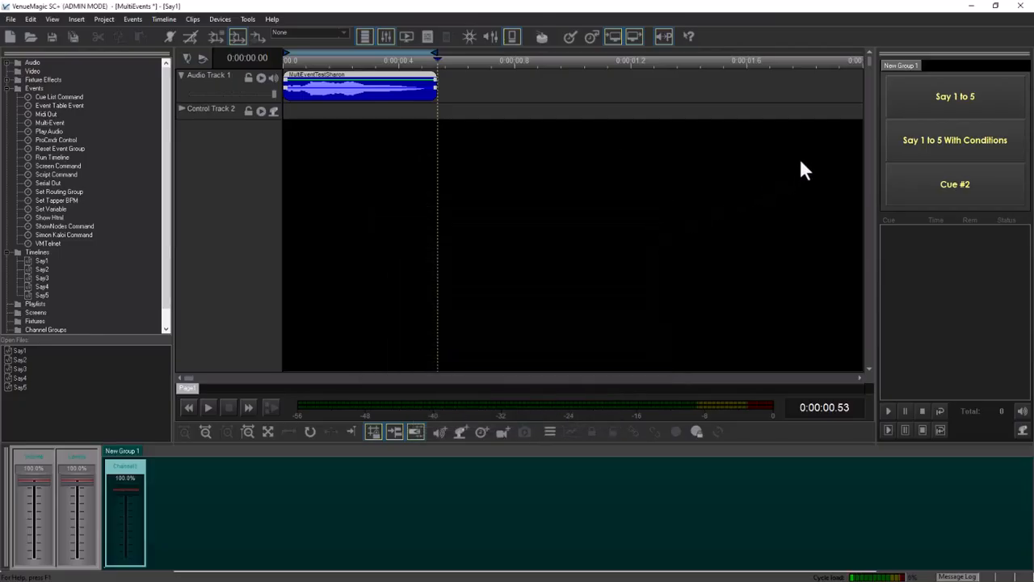
# Trigger the Say 1 to 5 cue button several times to test random sub-event playback.
pyautogui.click(945, 99)
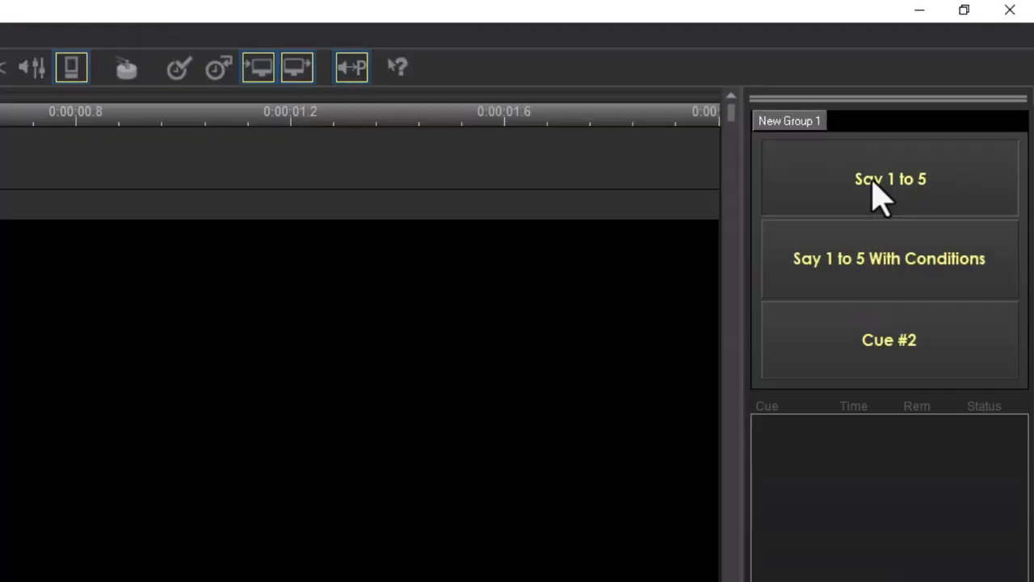
pyautogui.click(944, 97)
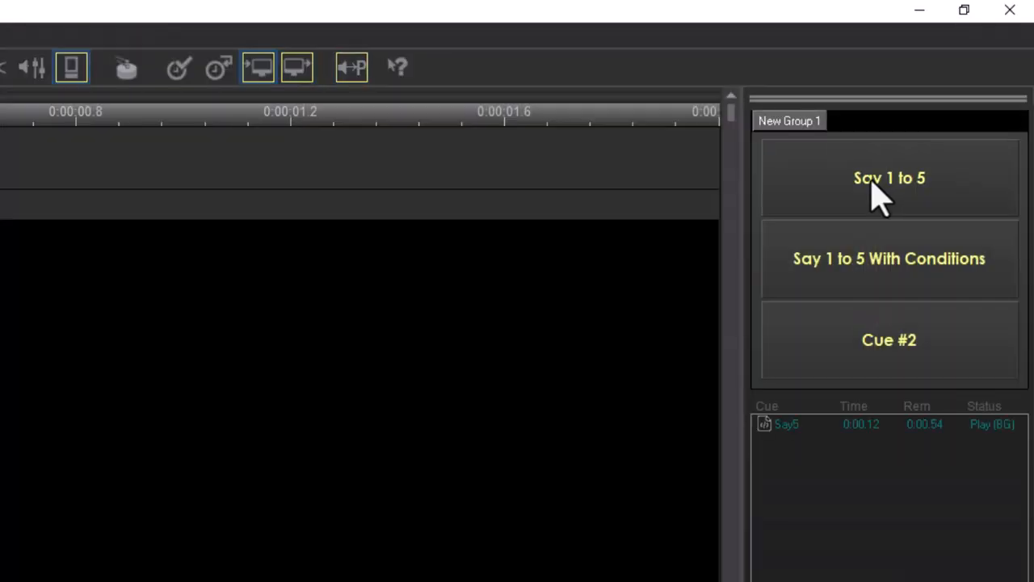
pyautogui.click(871, 183)
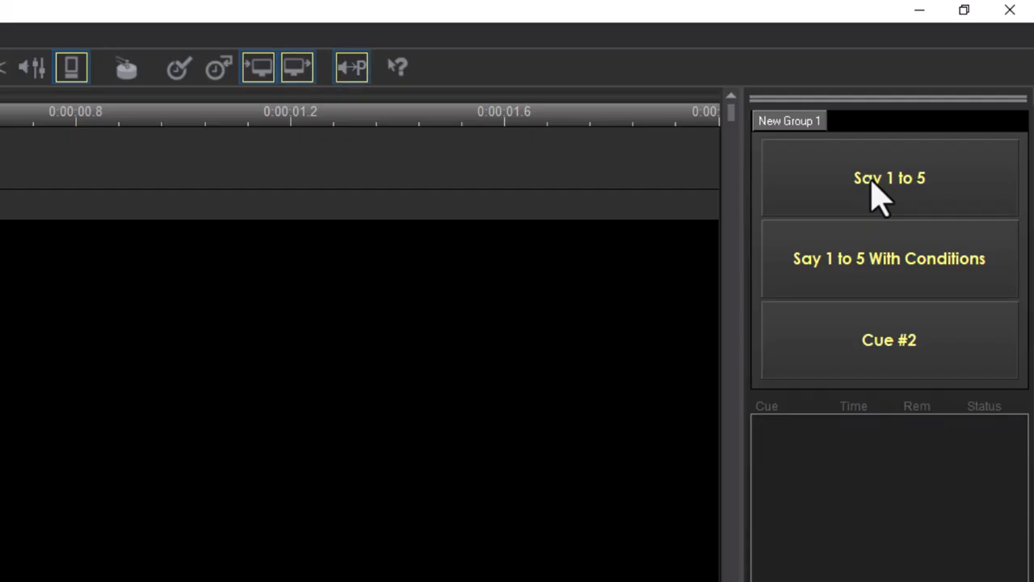
pyautogui.click(871, 182)
pyautogui.click(871, 183)
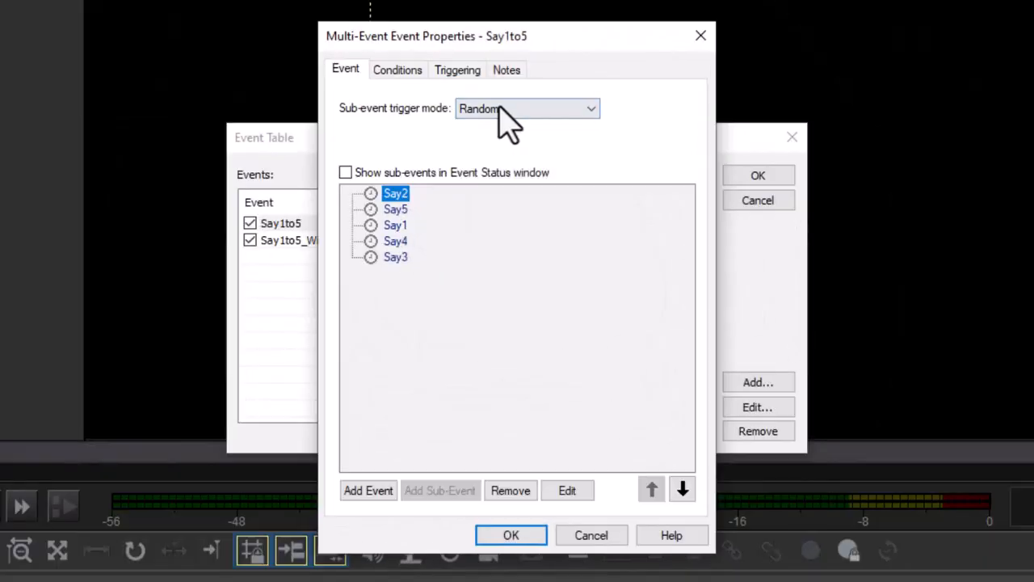
# Switch the Say1to5 event's sub-event trigger mode to Shuffle and close the Event Table.
pyautogui.click(526, 113)
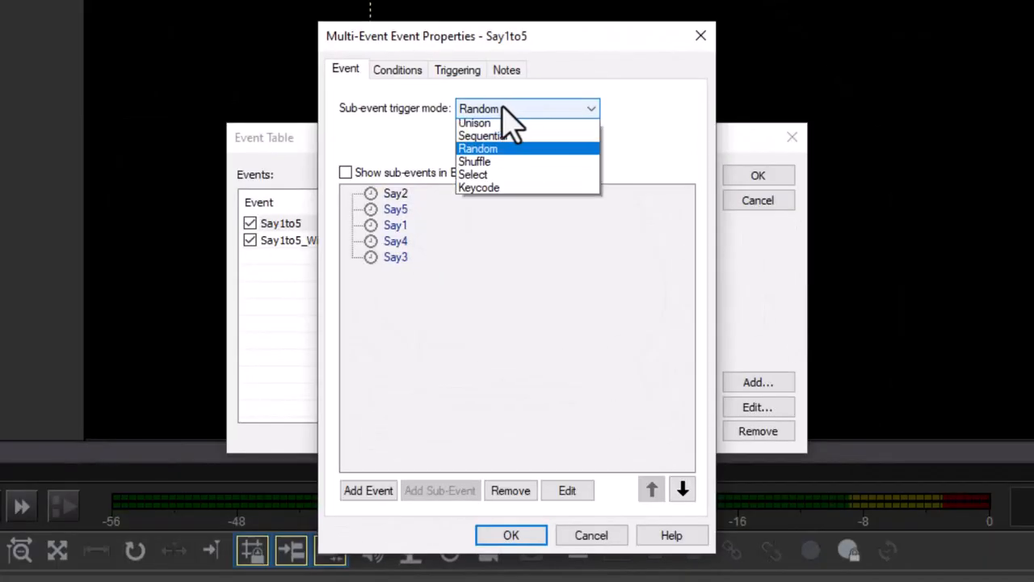
pyautogui.click(481, 165)
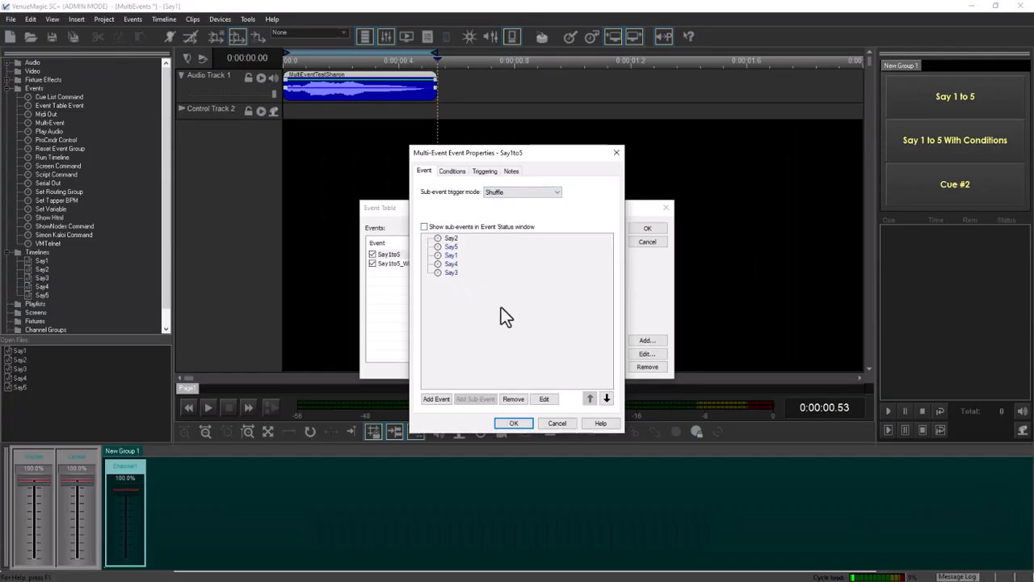
pyautogui.click(513, 423)
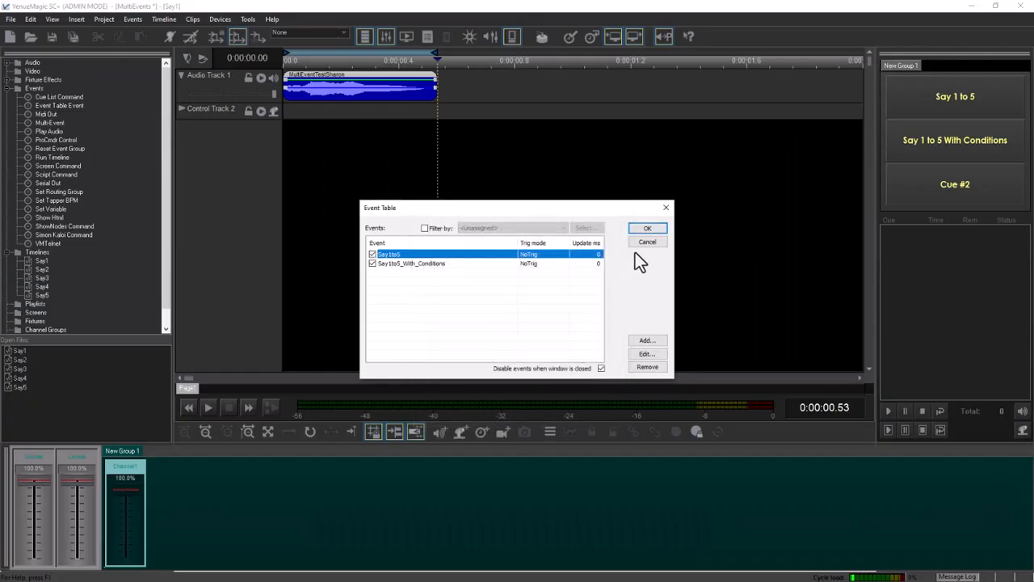
pyautogui.click(648, 231)
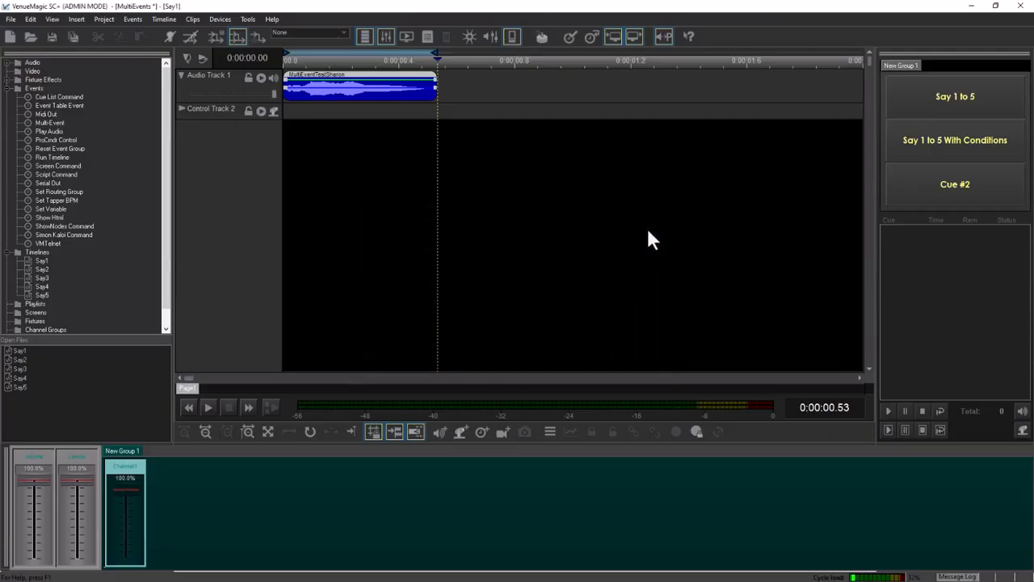
# Trigger the Say 1 to 5 cue button repeatedly to test shuffled sub-event playback.
pyautogui.click(932, 97)
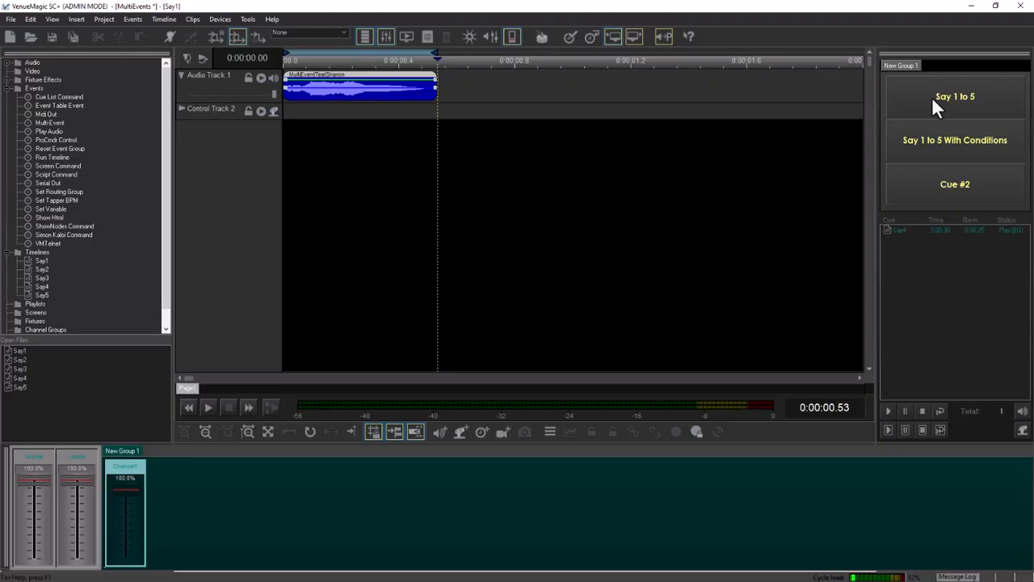
pyautogui.click(932, 96)
pyautogui.click(932, 96)
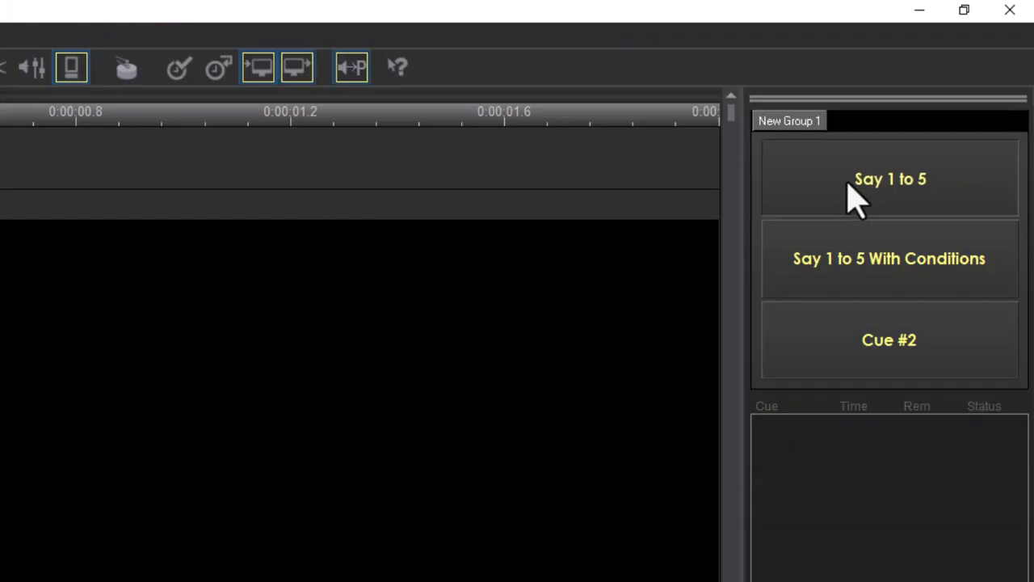
pyautogui.click(849, 186)
pyautogui.click(849, 186)
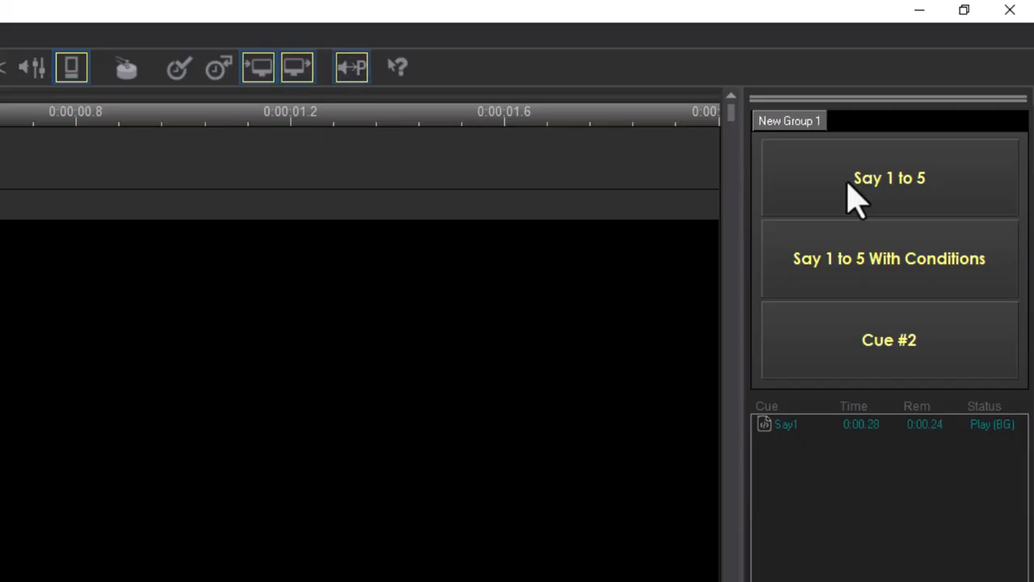
pyautogui.click(849, 188)
pyautogui.click(848, 188)
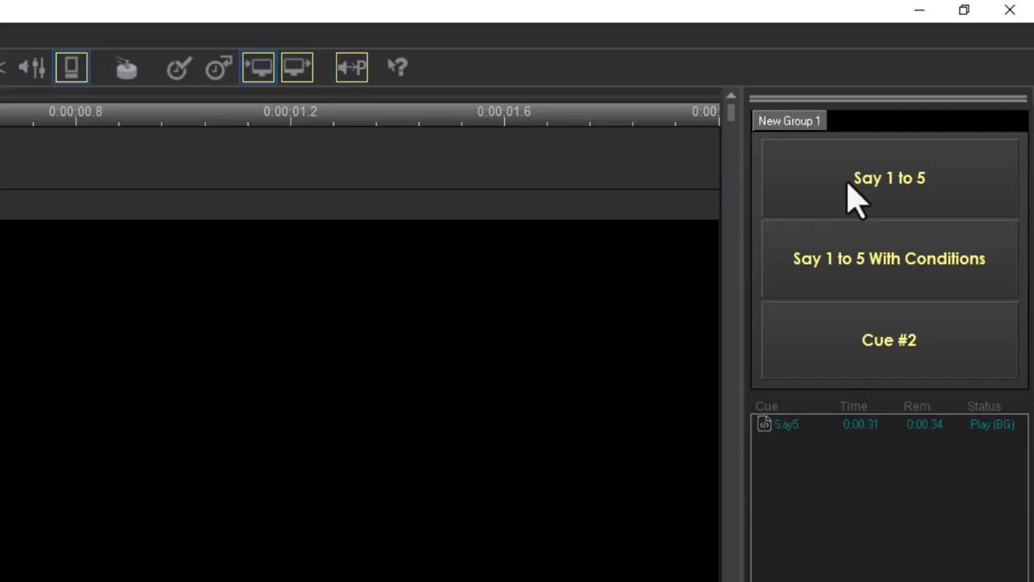
pyautogui.click(848, 187)
pyautogui.click(848, 188)
pyautogui.click(848, 186)
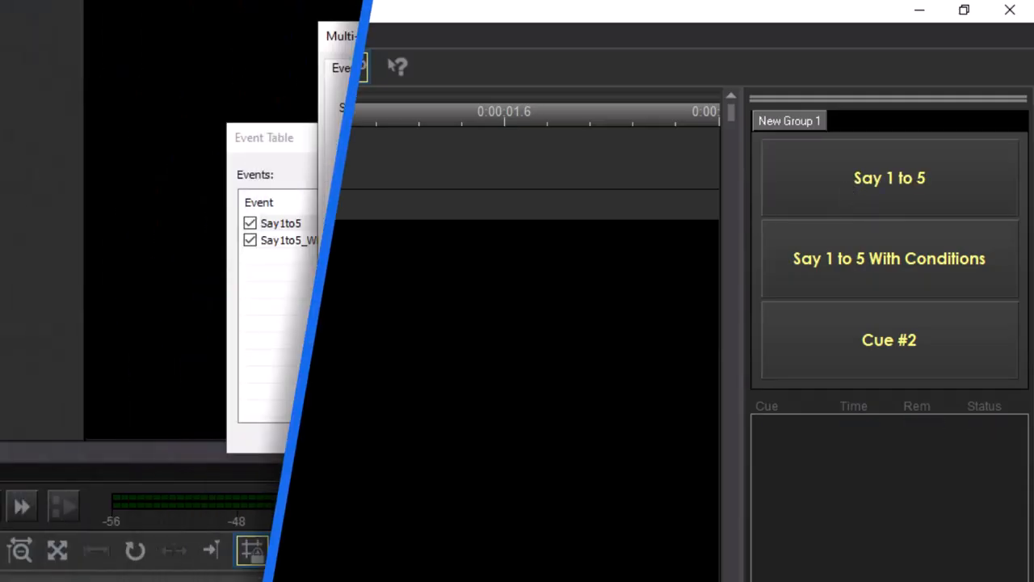
# Set the Say1to5 trigger mode to Select, browse the Variable Table Interface as selection source without choosing, and close the dialogs.
pyautogui.click(525, 109)
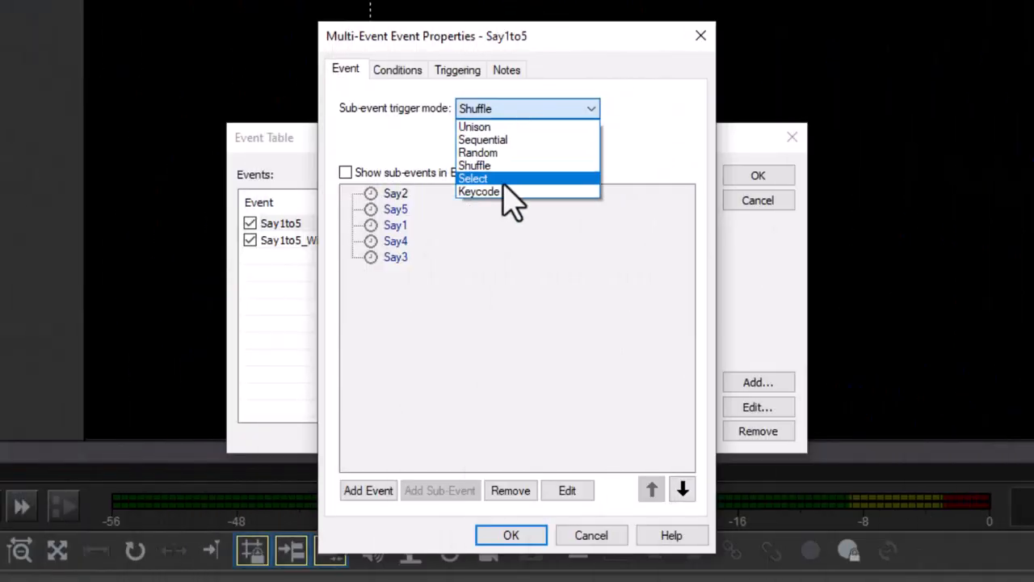
pyautogui.click(484, 179)
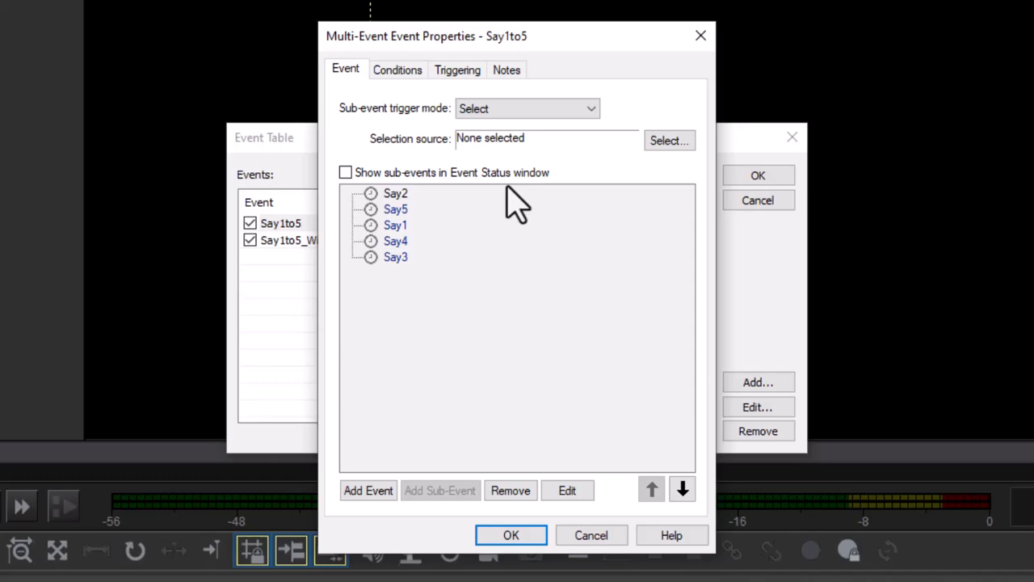
pyautogui.click(681, 143)
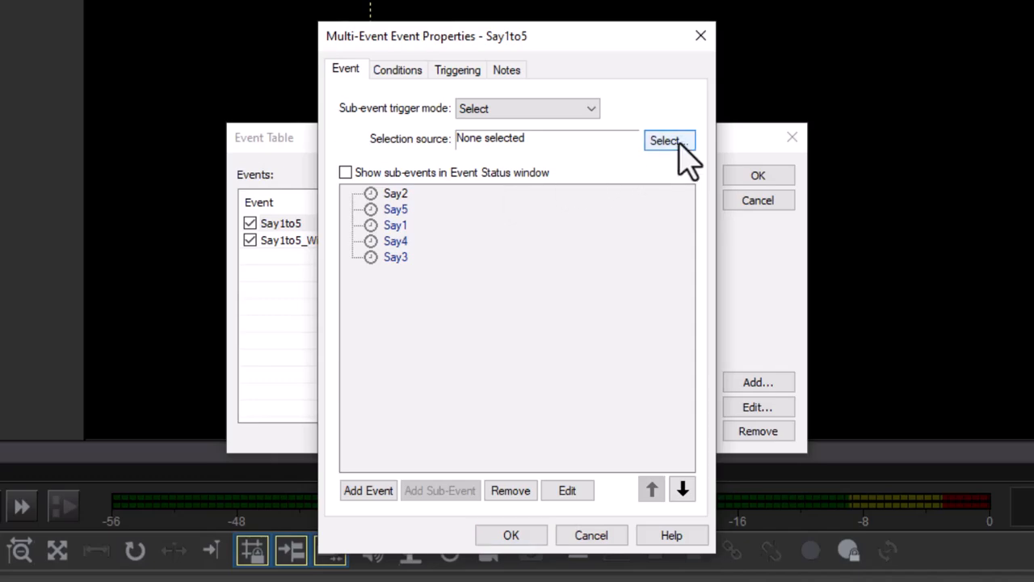
pyautogui.click(634, 127)
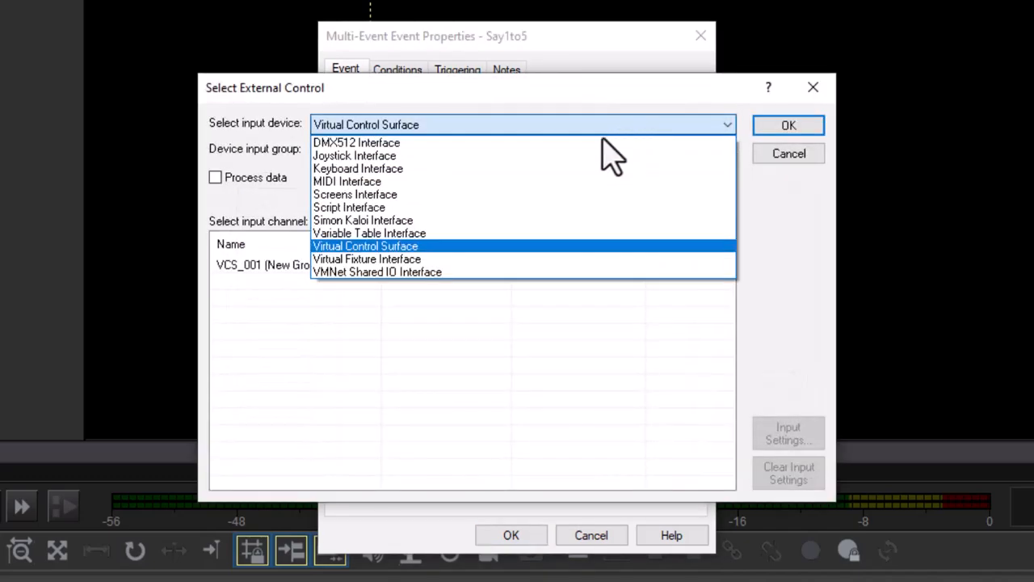
pyautogui.click(494, 235)
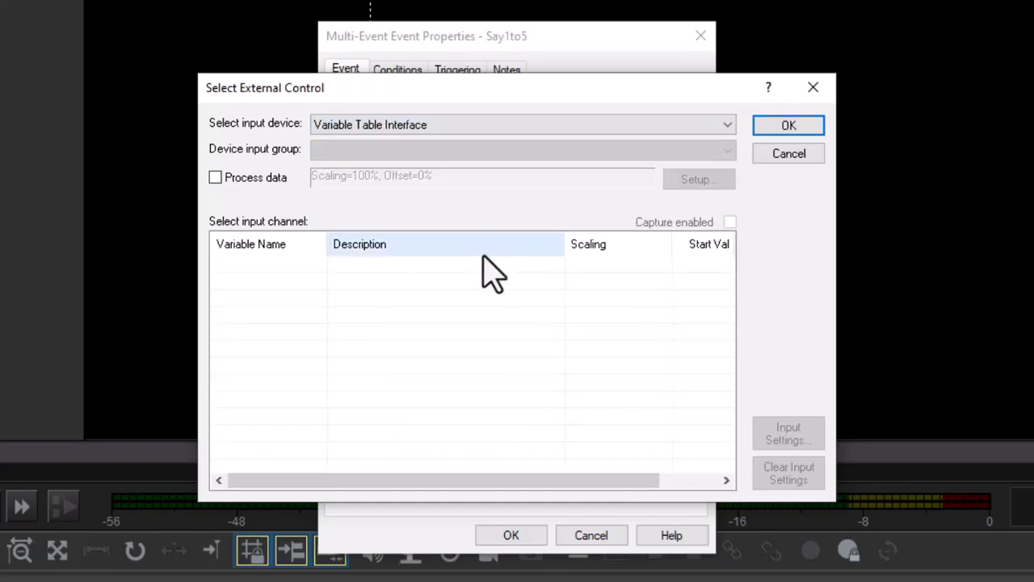
pyautogui.click(776, 155)
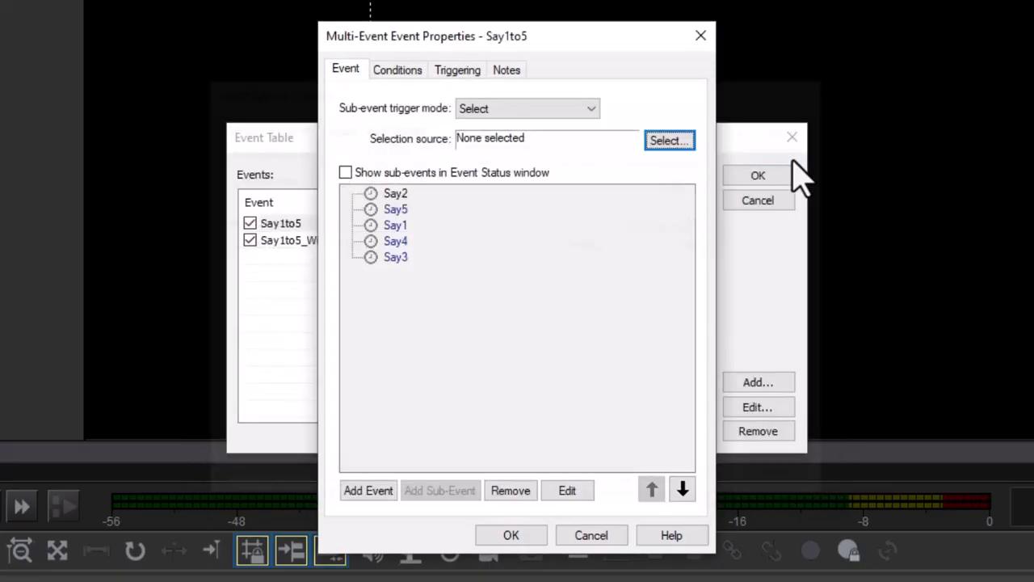
pyautogui.click(506, 535)
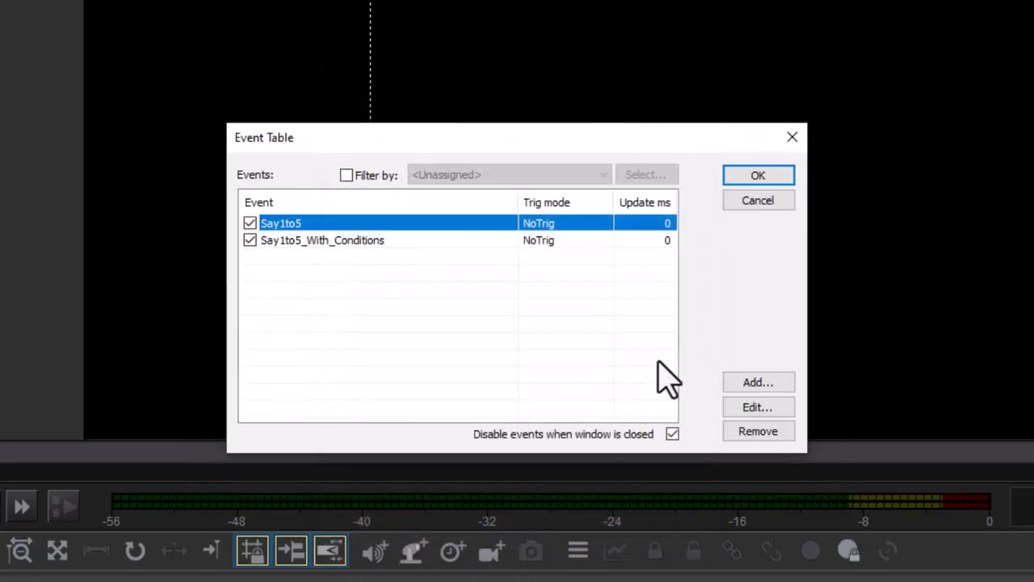
pyautogui.click(747, 179)
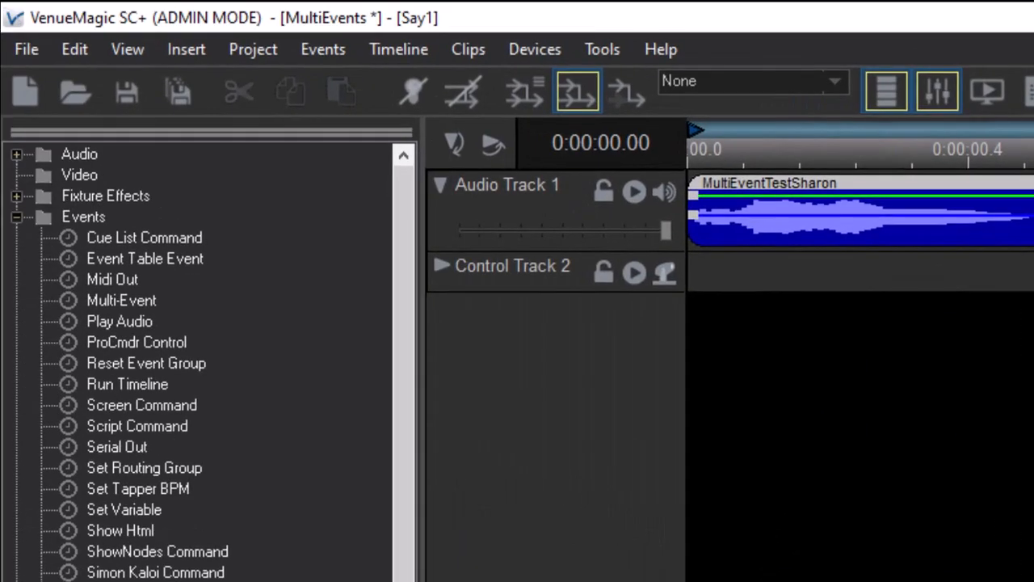
# Open the Variable Table from the device settings.
pyautogui.click(535, 49)
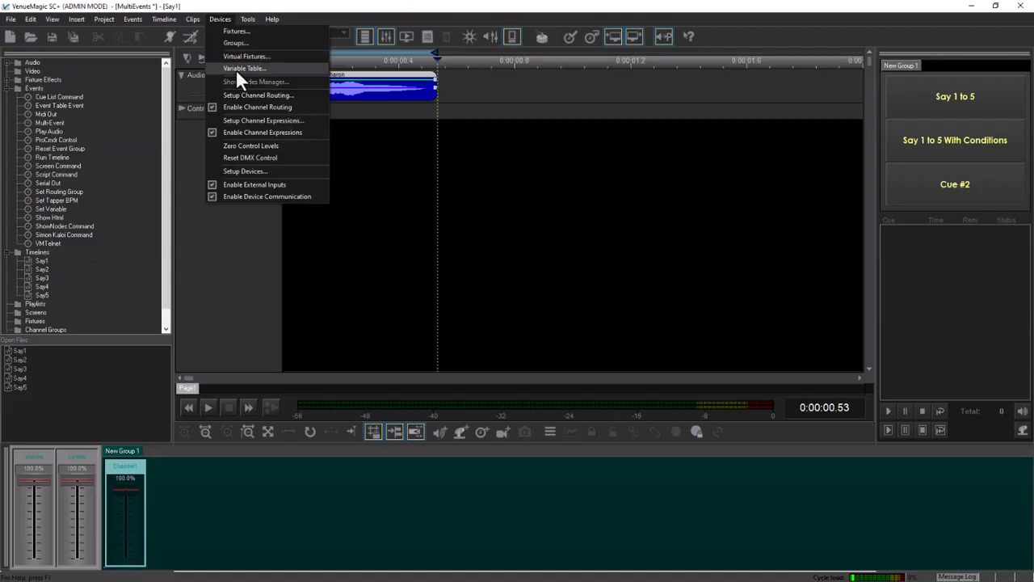
pyautogui.click(574, 171)
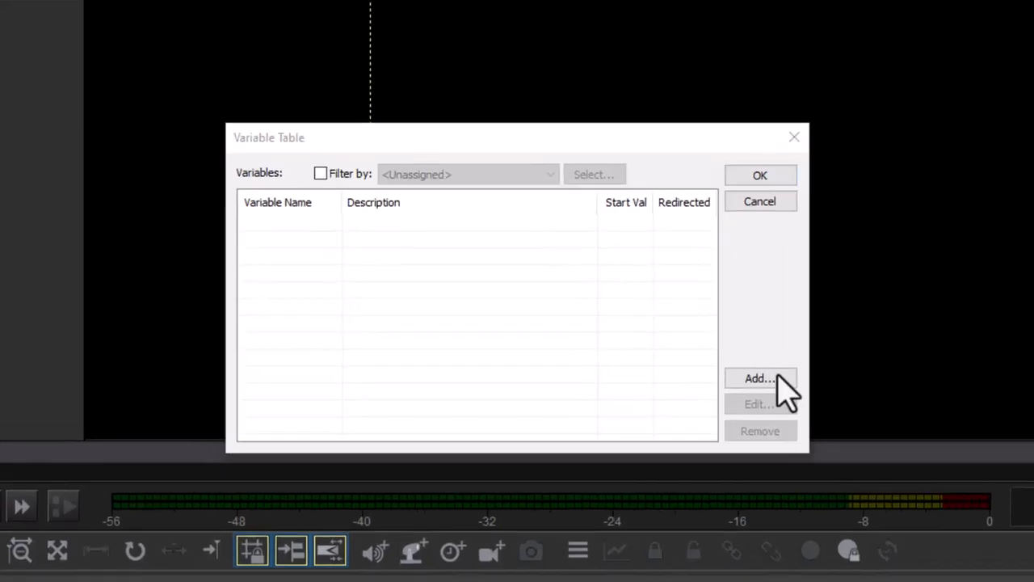
# Add a new variable named SelectNumber to the Variable Table and confirm.
pyautogui.click(655, 338)
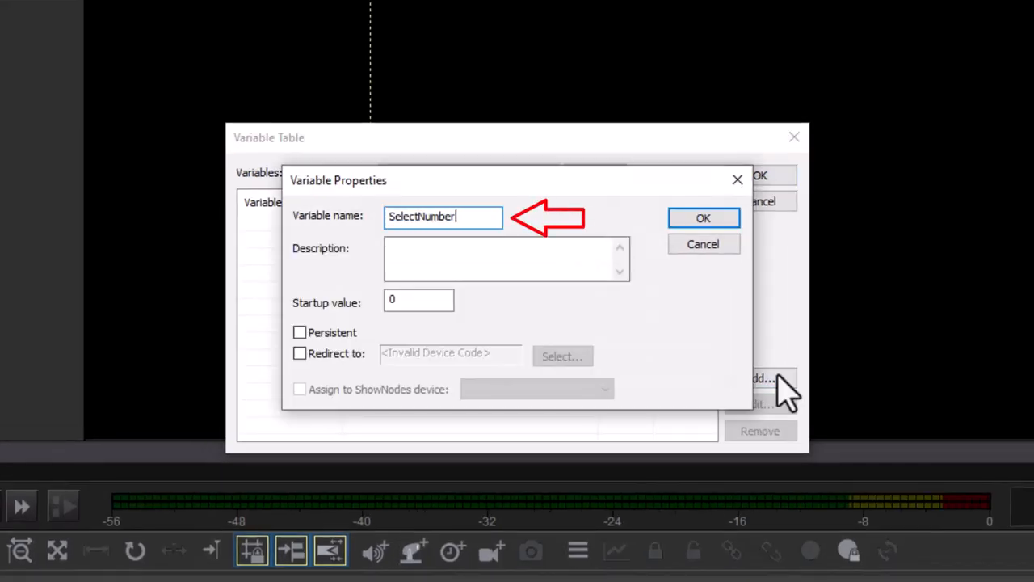
pyautogui.click(705, 220)
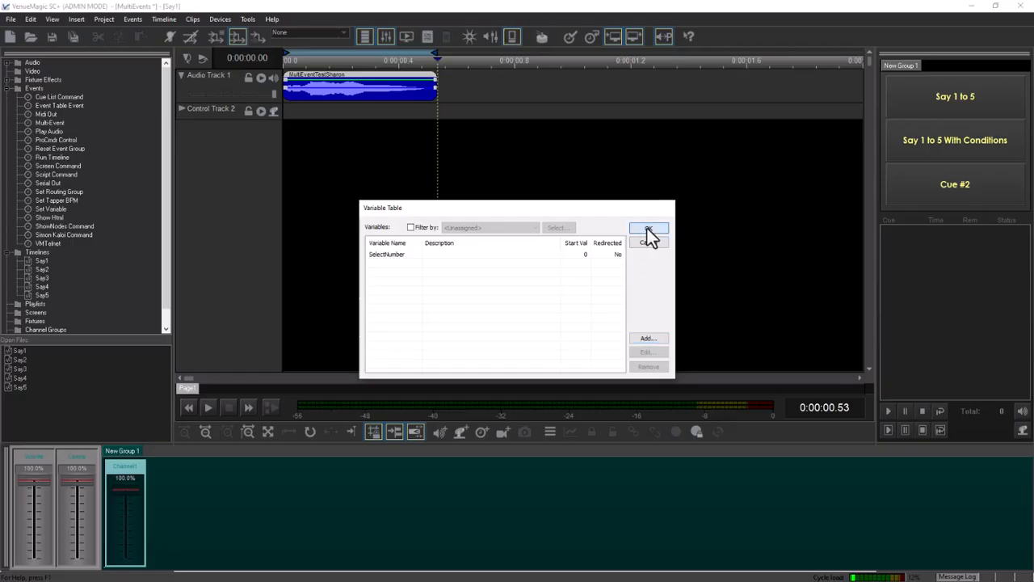
pyautogui.click(649, 229)
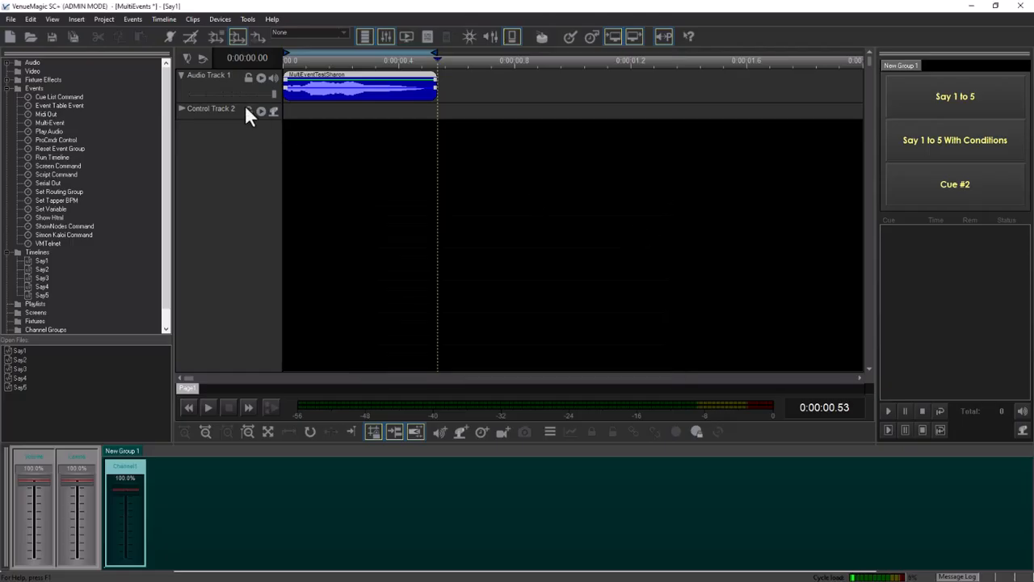
# Open the Say1to5 event from the Event Table and set its selection source to the SelectNumber variable from the Variable Table Interface.
pyautogui.click(125, 21)
pyautogui.click(139, 41)
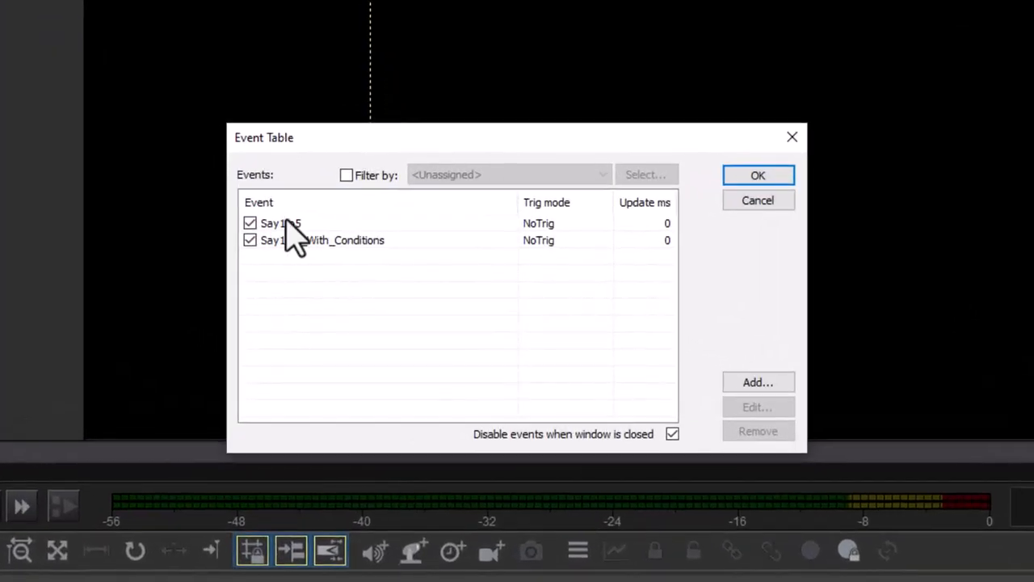
pyautogui.doubleClick(287, 223)
pyautogui.click(659, 140)
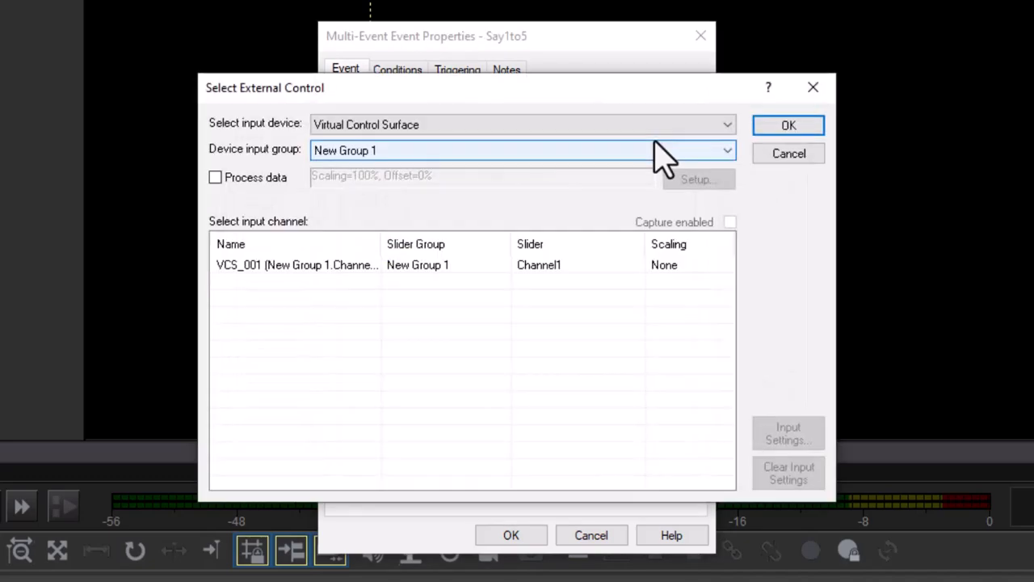
pyautogui.click(508, 127)
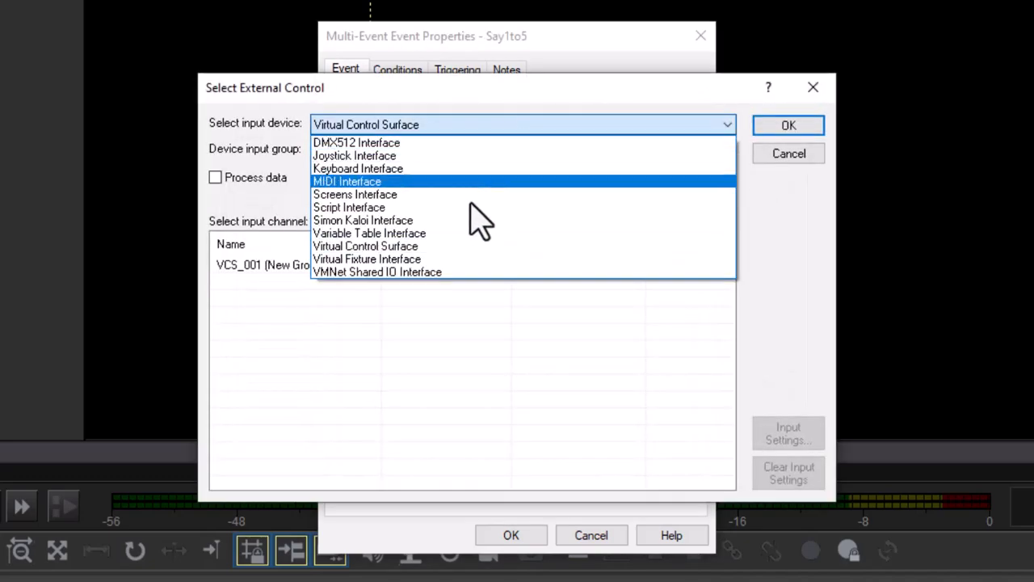
pyautogui.click(463, 232)
pyautogui.doubleClick(285, 267)
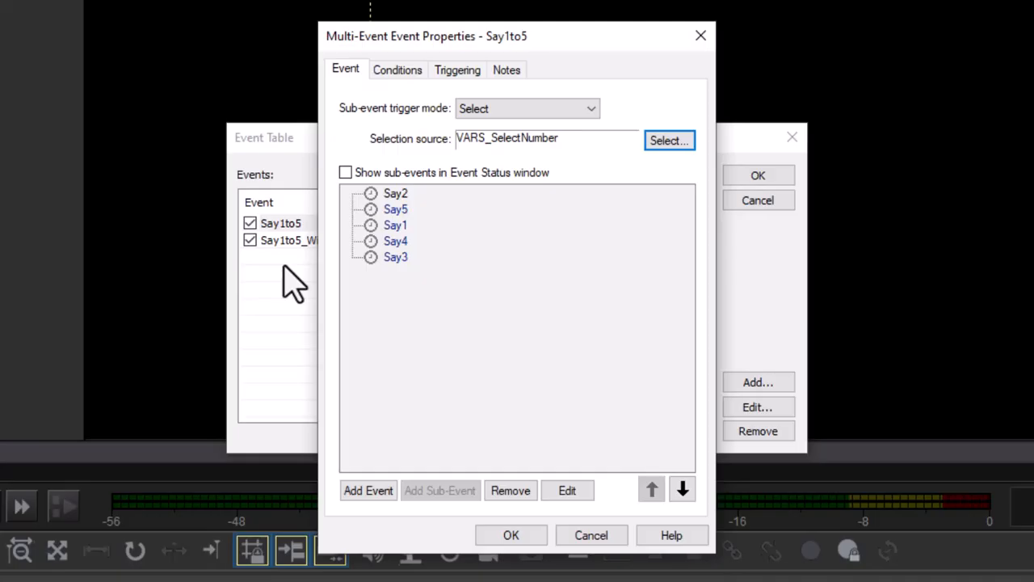
# Reorder the Say1to5 sub-events so they run Say1, Say2, Say3, Say4, Say5.
pyautogui.click(395, 209)
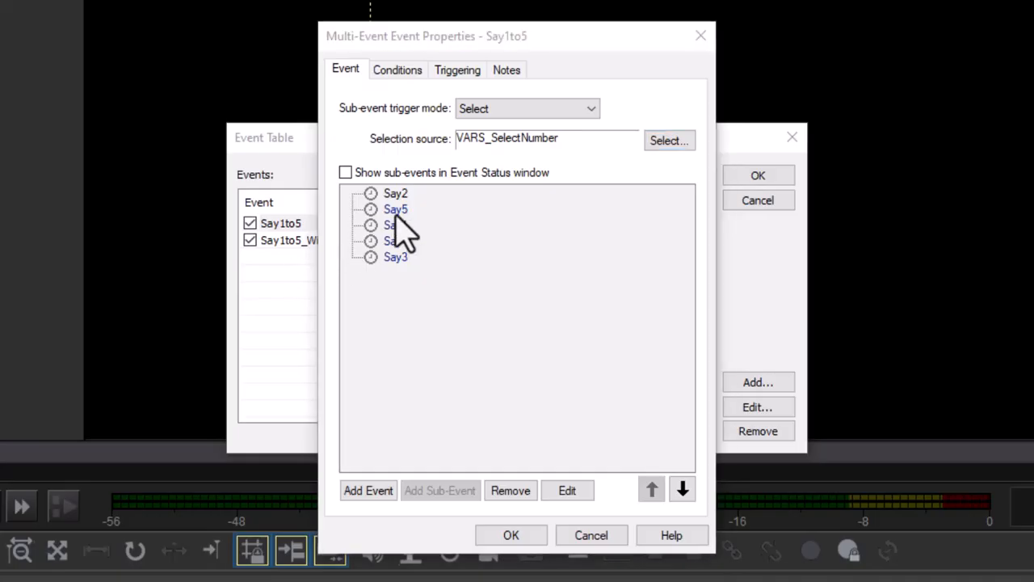
pyautogui.click(682, 491)
pyautogui.click(683, 491)
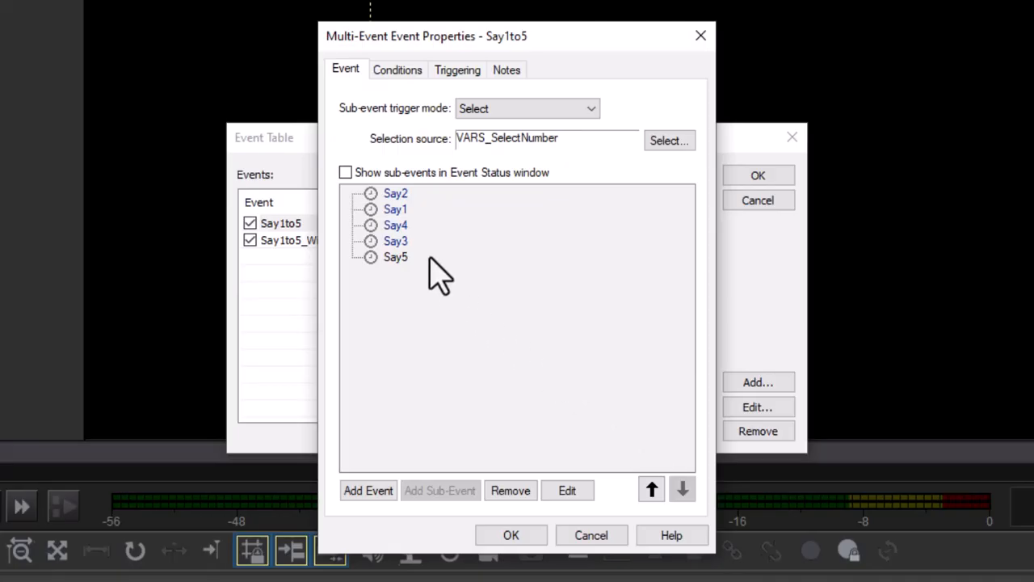
pyautogui.click(395, 224)
pyautogui.click(683, 491)
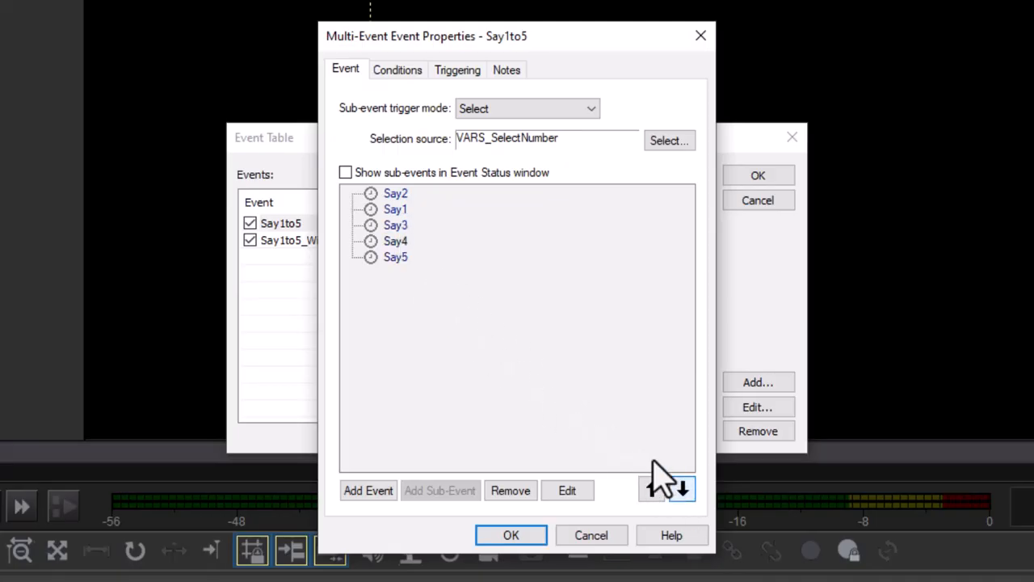
pyautogui.click(395, 209)
pyautogui.click(652, 490)
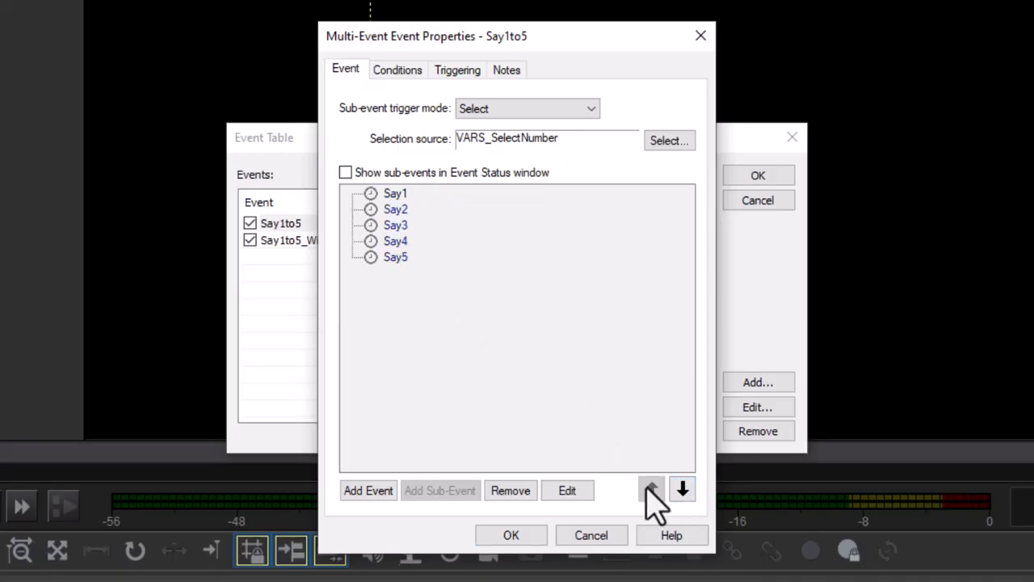
# Open Say1's Conditions properties, select its selection mode value, and confirm the dialog.
pyautogui.doubleClick(401, 195)
pyautogui.click(408, 78)
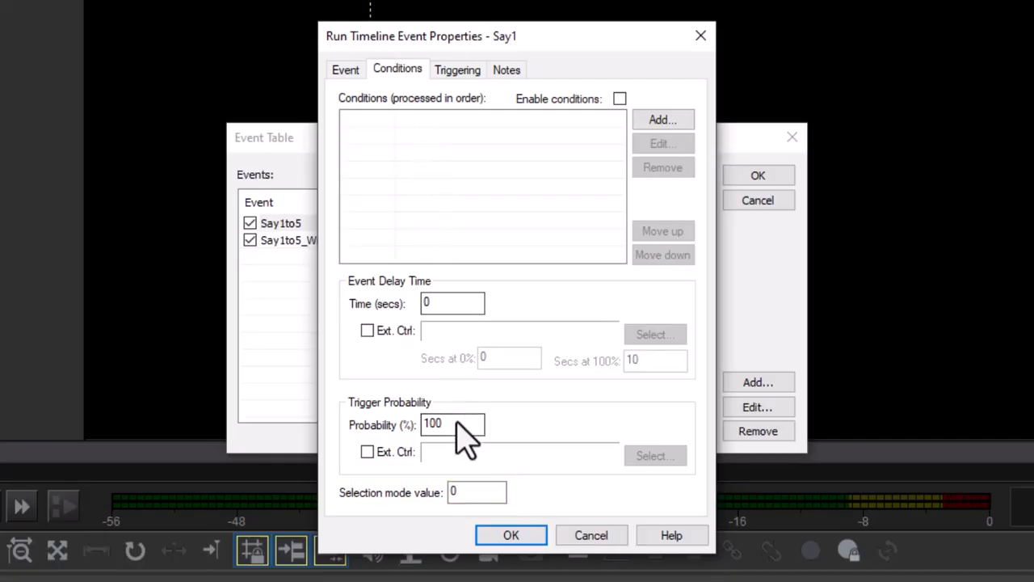
pyautogui.doubleClick(467, 492)
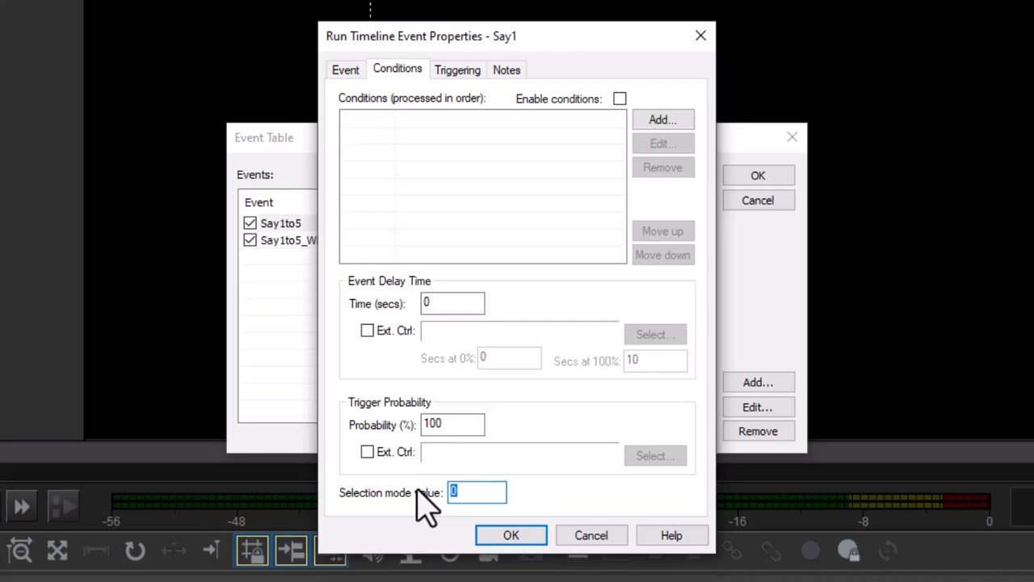
pyautogui.click(508, 535)
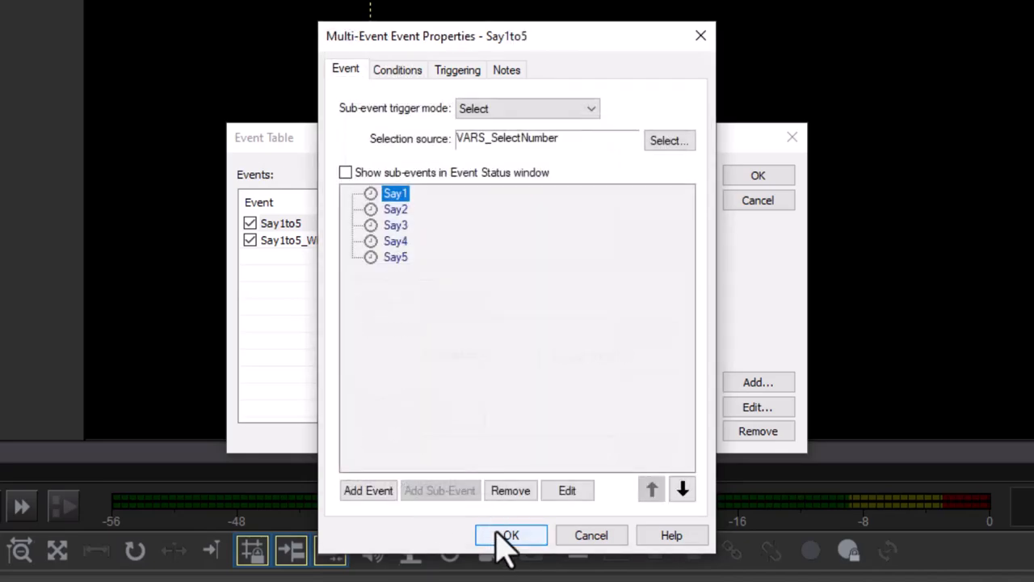
# Set the selection mode values of the Say2 and Say3 sub-events to 2 and 3.
pyautogui.doubleClick(396, 210)
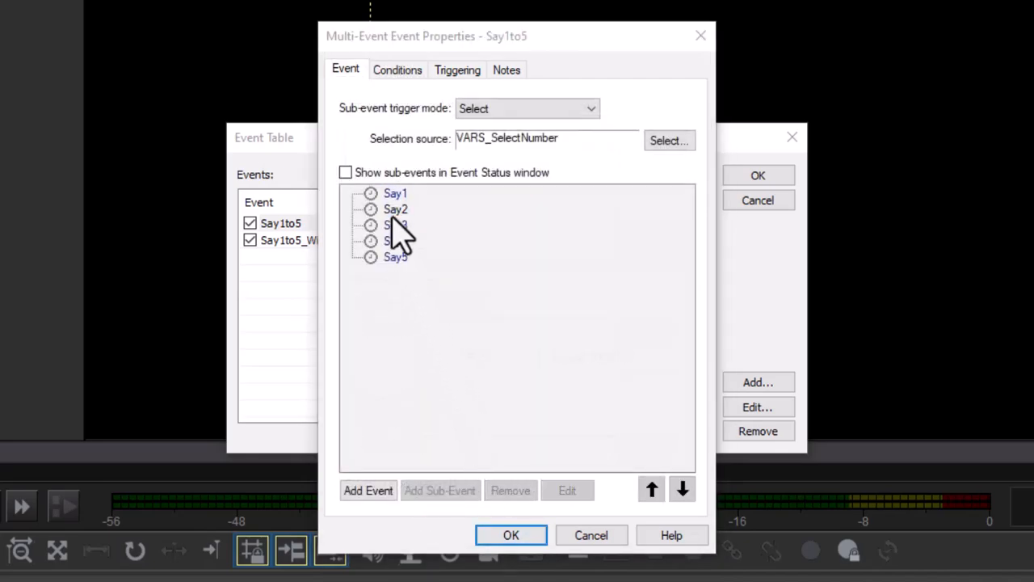
pyautogui.click(397, 70)
pyautogui.doubleClick(465, 492)
pyautogui.write('2')
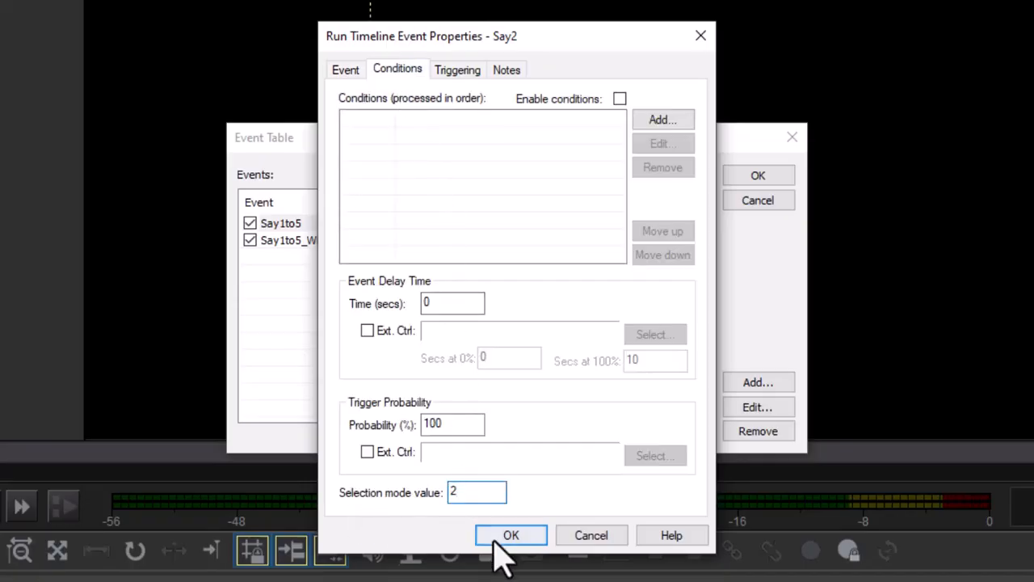
pyautogui.click(507, 535)
pyautogui.doubleClick(395, 225)
pyautogui.click(398, 72)
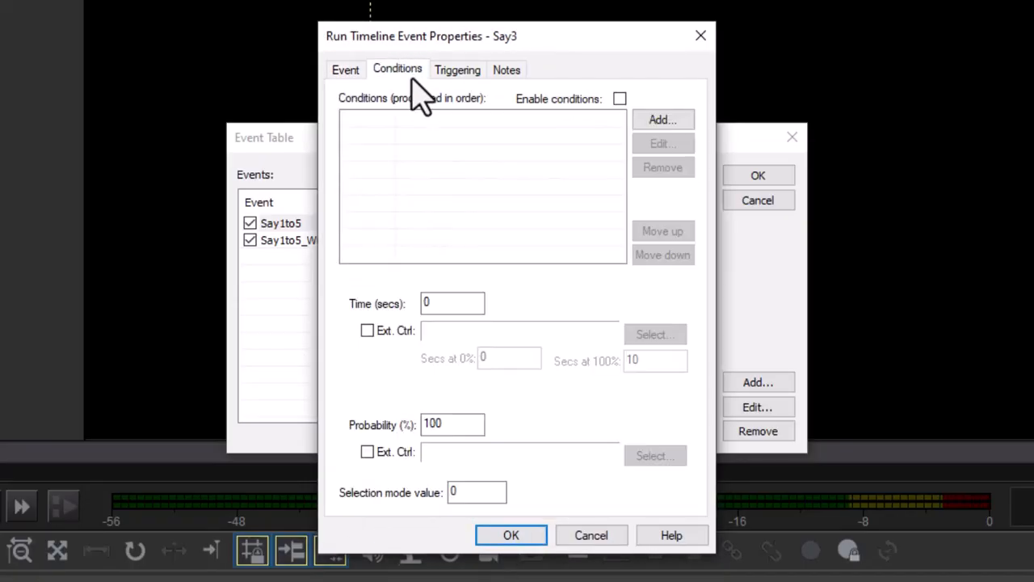
pyautogui.doubleClick(465, 492)
pyautogui.write('3')
pyautogui.click(507, 535)
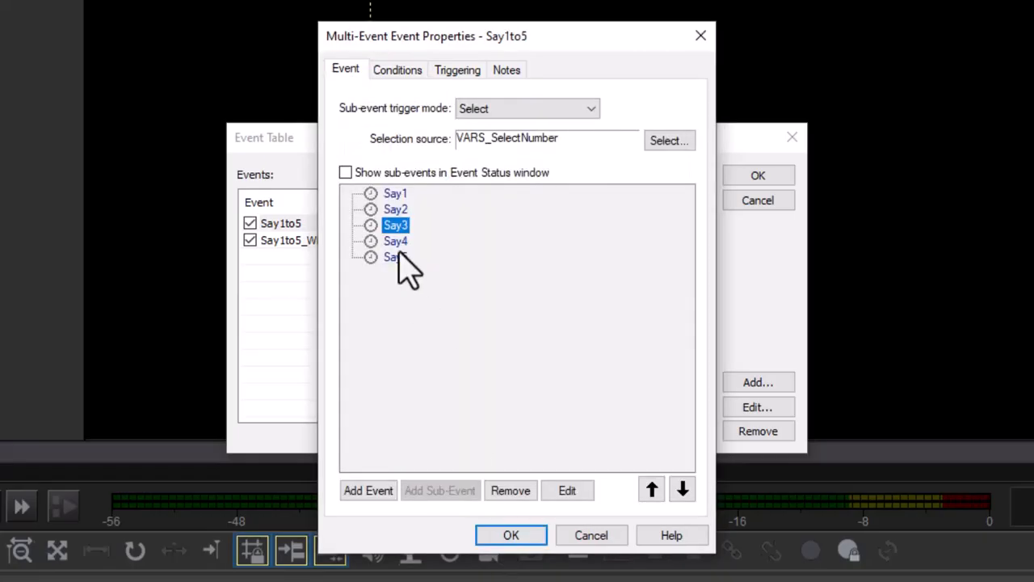
# Set the selection mode values of Say4 and Say5 to 4 and 5, and close the event dialogs.
pyautogui.doubleClick(396, 241)
pyautogui.click(397, 69)
pyautogui.doubleClick(465, 492)
pyautogui.write('4')
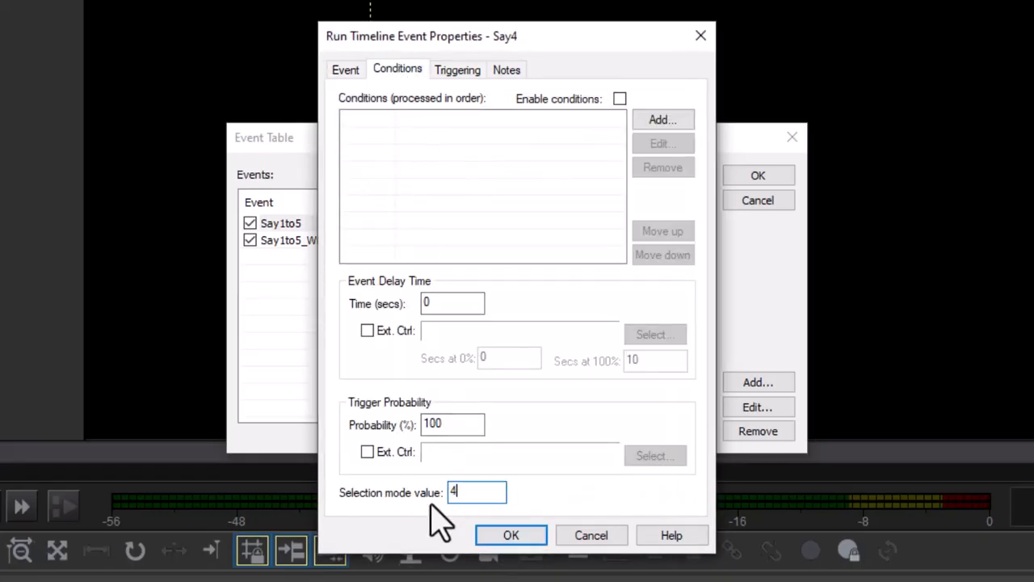
pyautogui.click(508, 535)
pyautogui.doubleClick(396, 257)
pyautogui.click(399, 70)
pyautogui.doubleClick(457, 492)
pyautogui.write('5')
pyautogui.click(511, 535)
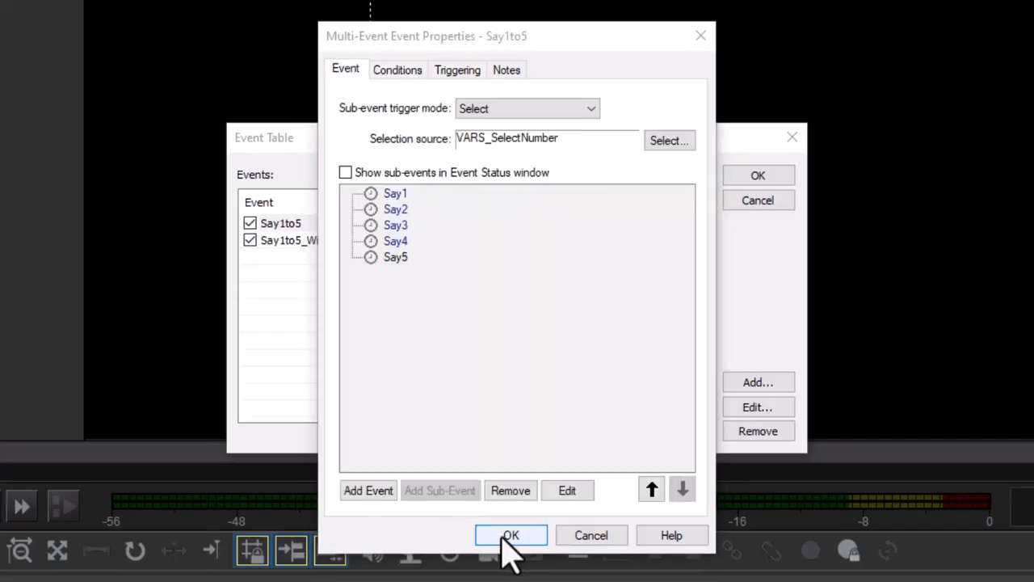
pyautogui.click(506, 539)
pyautogui.click(759, 178)
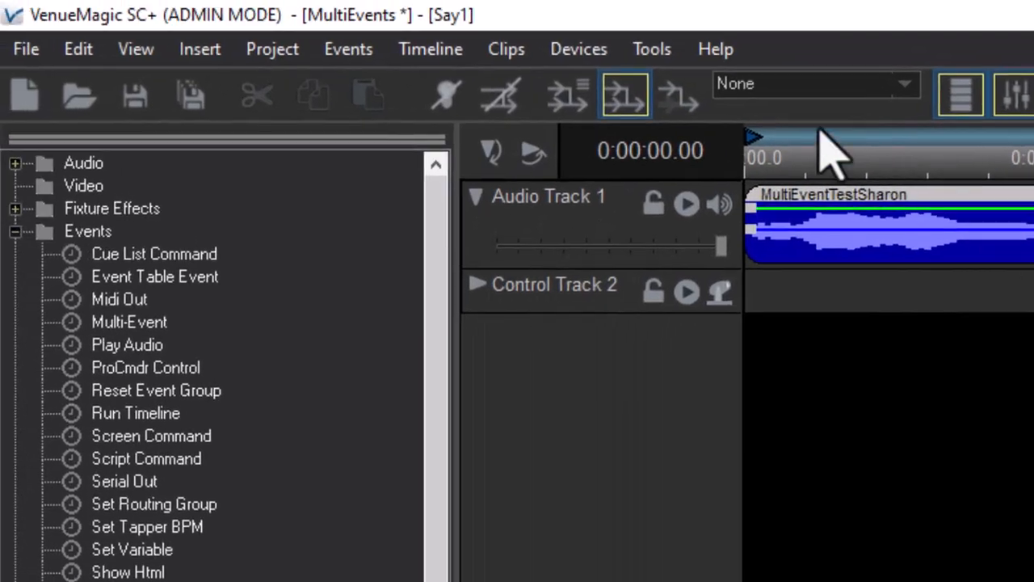
# Open Watch Inputs and add the SelectNumber variable as a watch item.
pyautogui.click(653, 49)
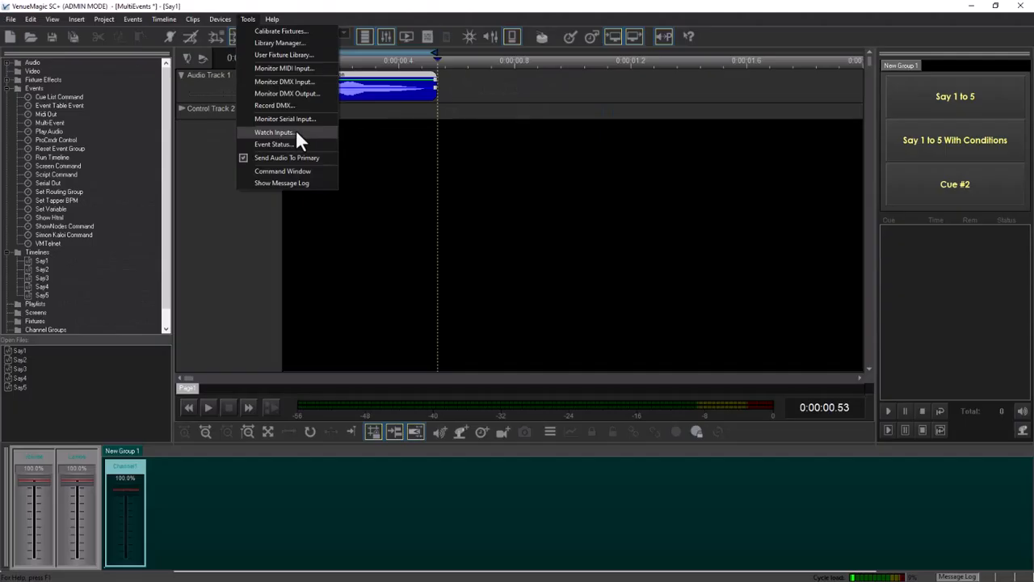
pyautogui.click(781, 347)
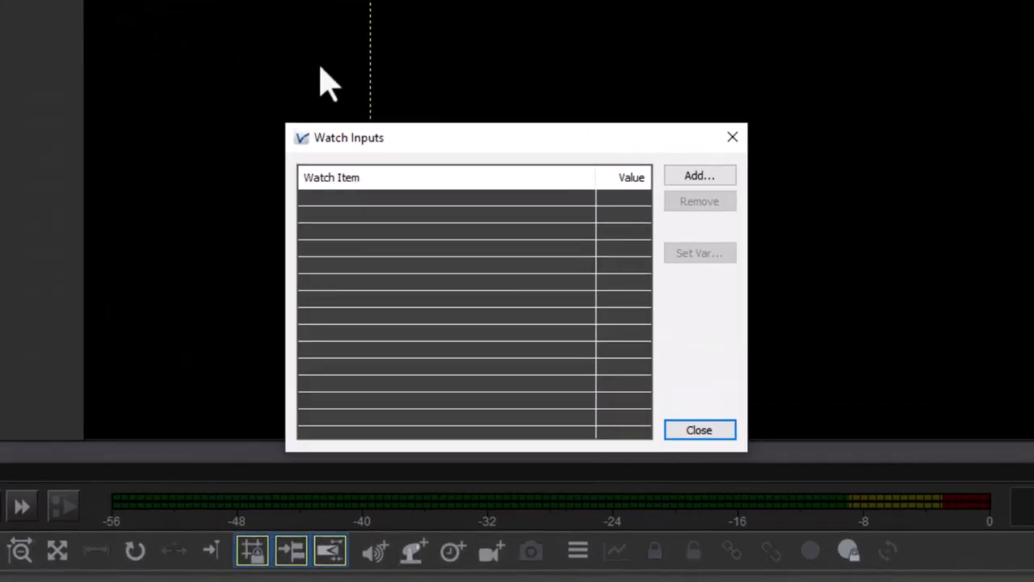
pyautogui.click(678, 179)
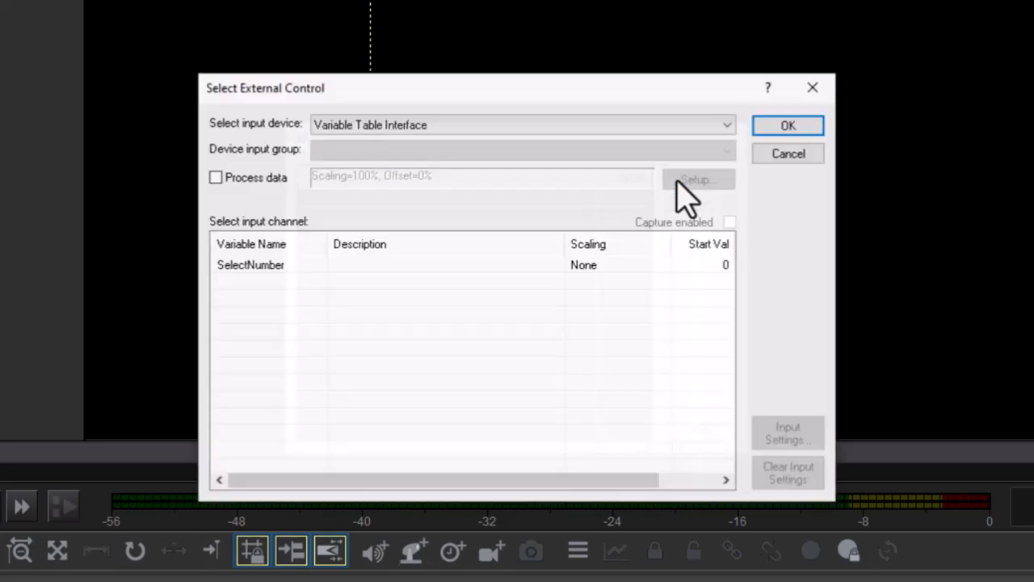
pyautogui.doubleClick(277, 272)
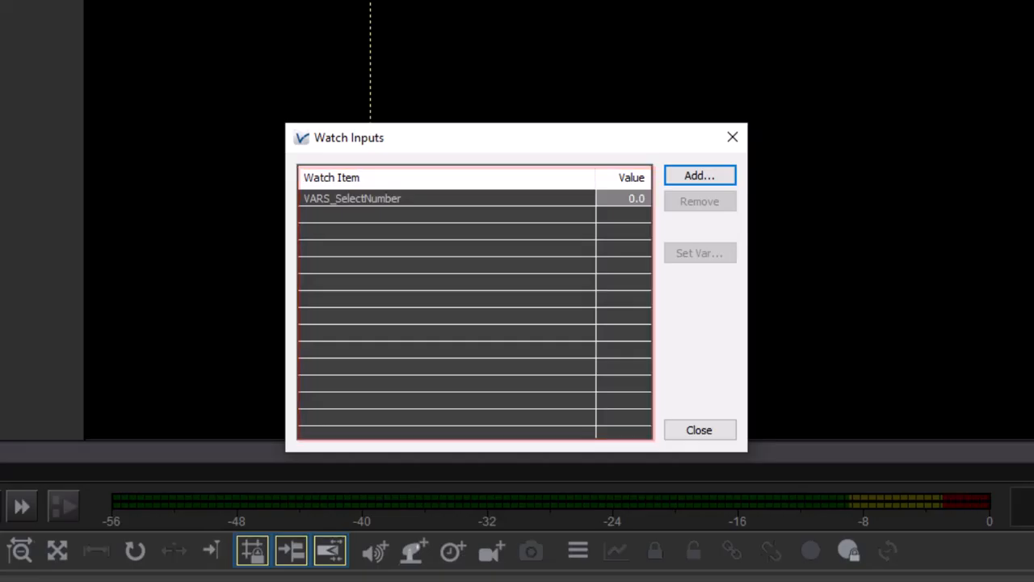
# Set the watched SelectNumber variable to 1 and trigger the Say 1 to 5 cue button.
pyautogui.click(622, 207)
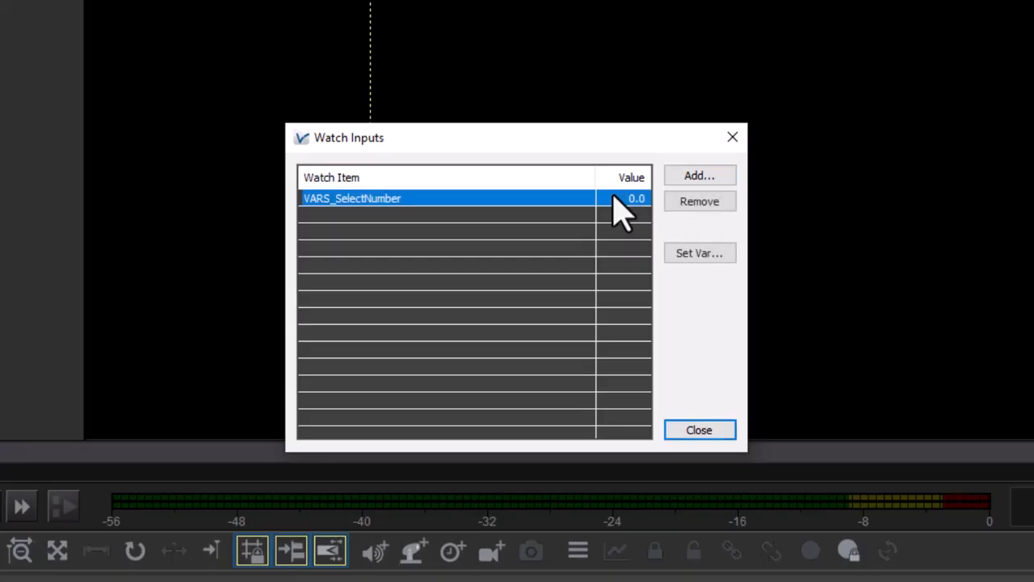
pyautogui.click(700, 257)
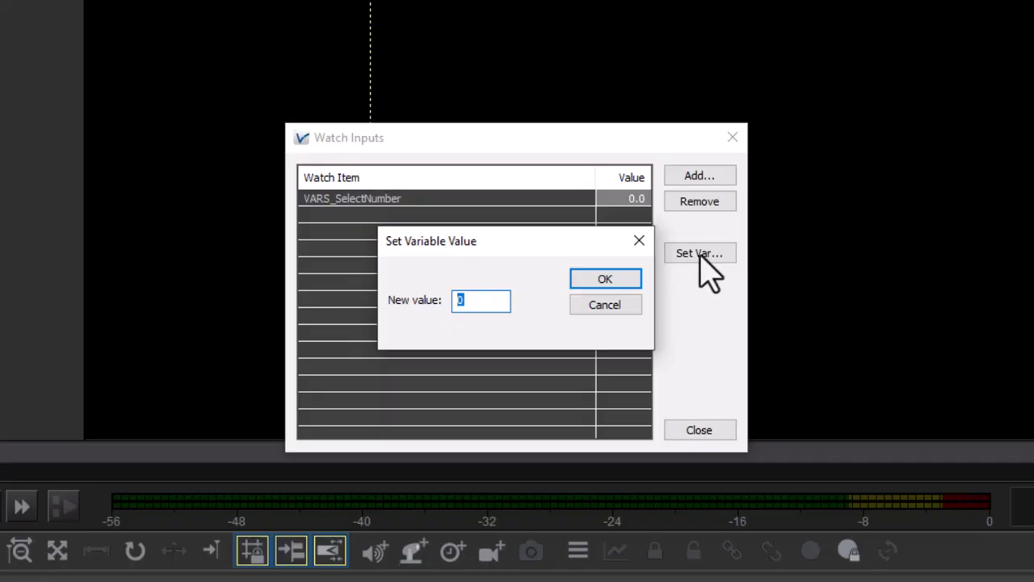
pyautogui.write('1')
pyautogui.click(606, 281)
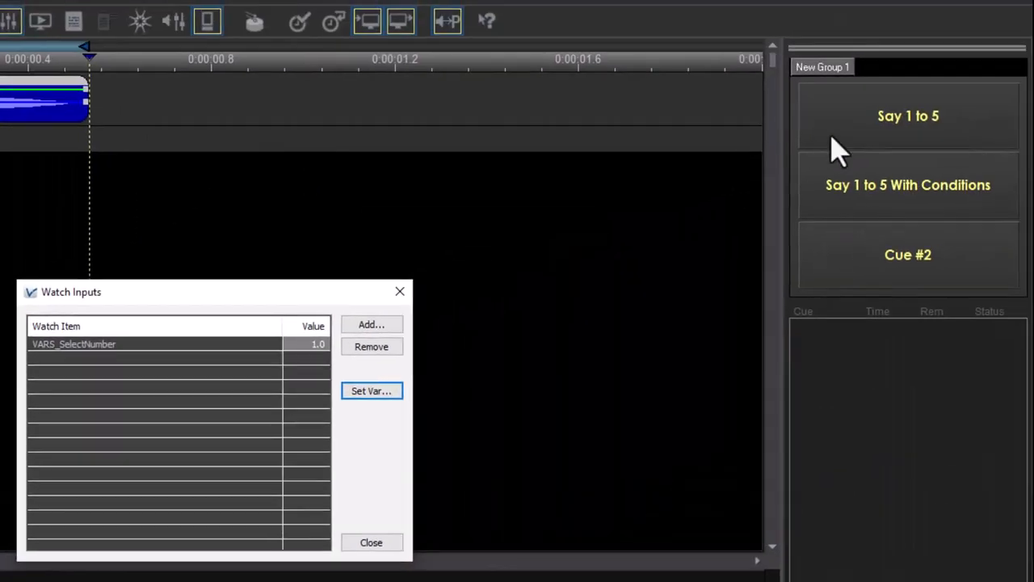
pyautogui.click(863, 134)
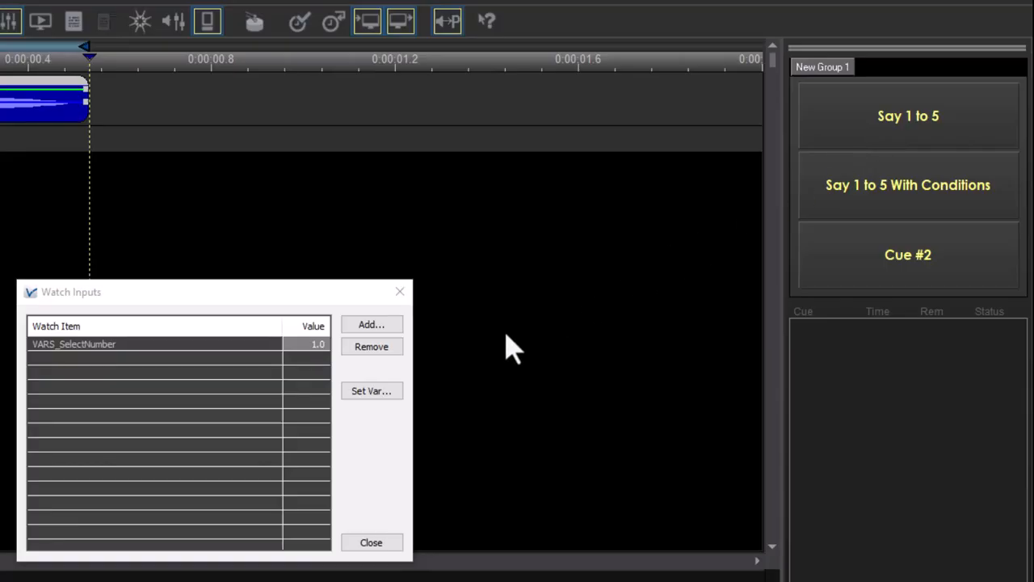
# Set SelectNumber to 2 and trigger the Say 1 to 5 cue button.
pyautogui.click(385, 396)
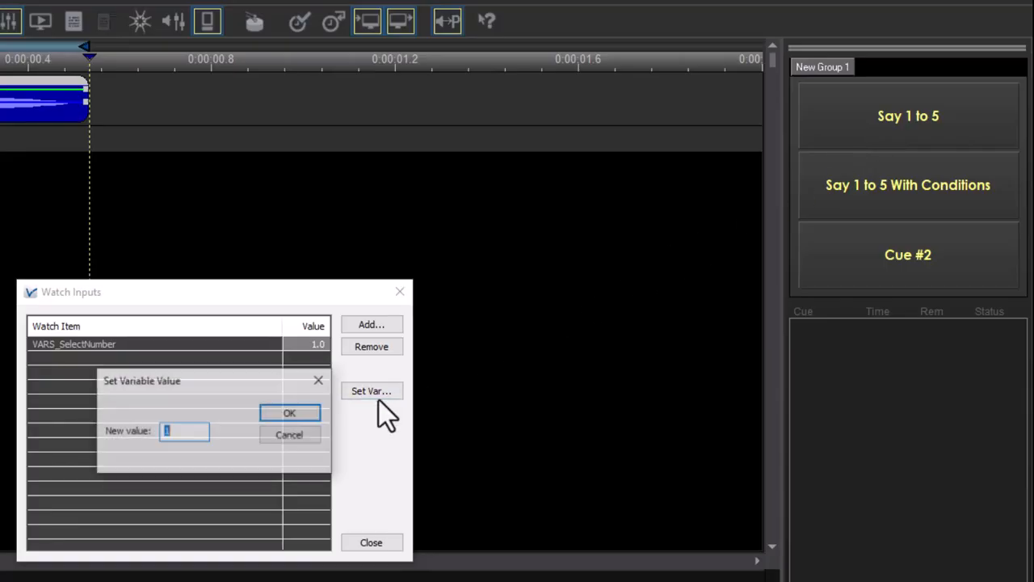
pyautogui.write('2')
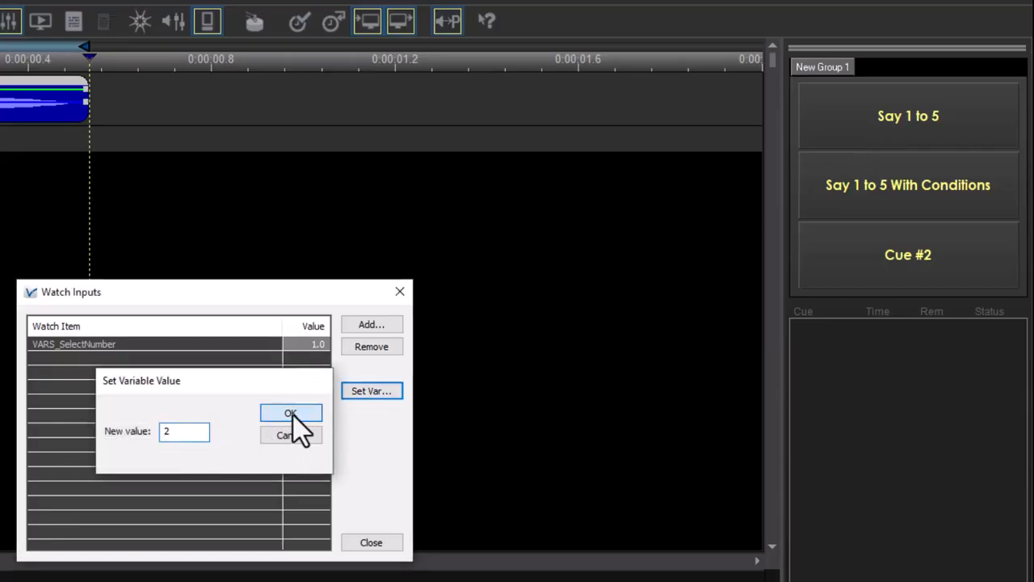
pyautogui.click(292, 413)
pyautogui.click(892, 134)
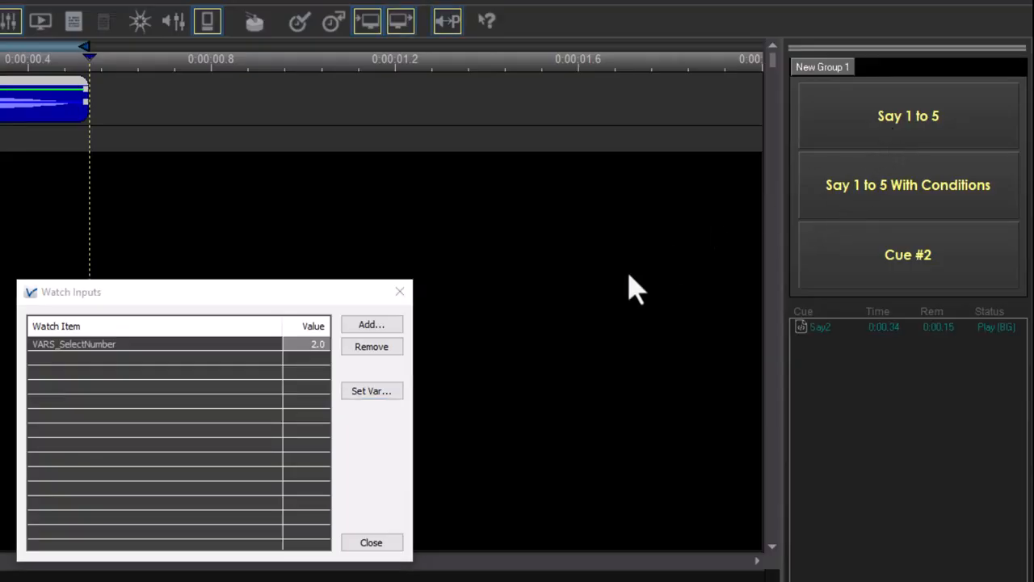
# Set SelectNumber to 3 and trigger the Say 1 to 5 cue button.
pyautogui.click(376, 392)
pyautogui.write('3')
pyautogui.click(304, 412)
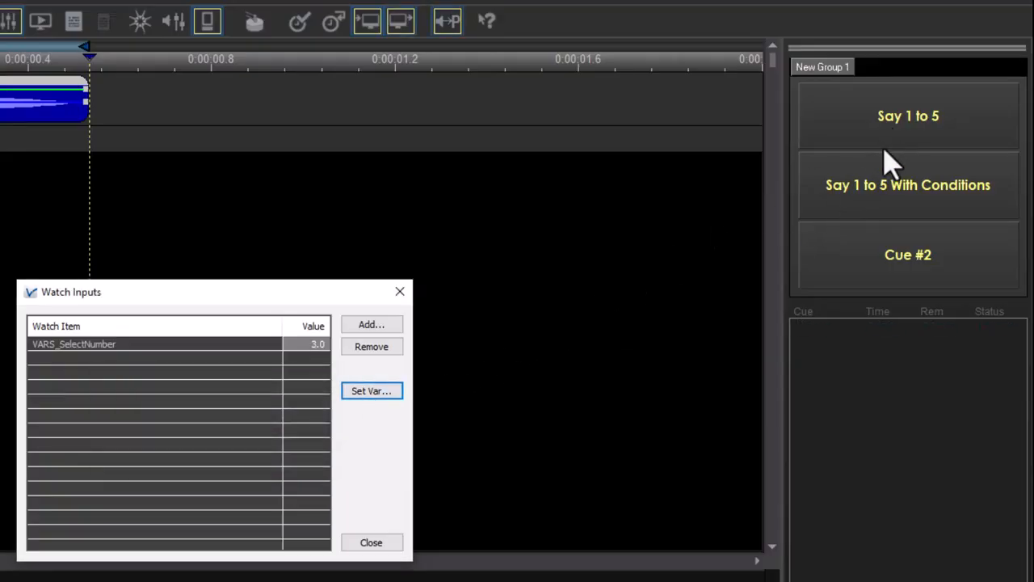
pyautogui.click(896, 150)
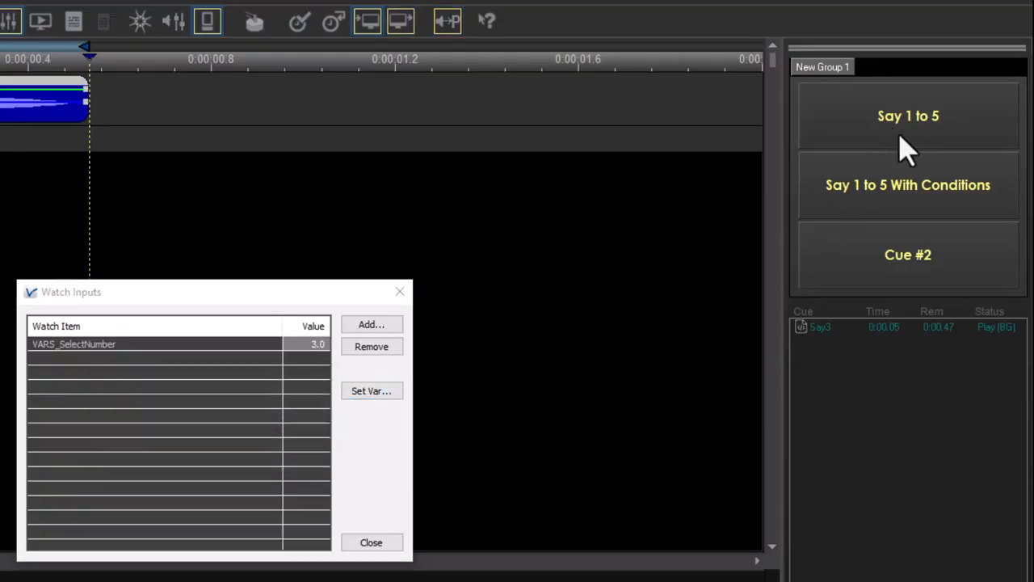
# Set SelectNumber to 4 and trigger the Say 1 to 5 cue button.
pyautogui.click(374, 394)
pyautogui.write('4')
pyautogui.click(298, 415)
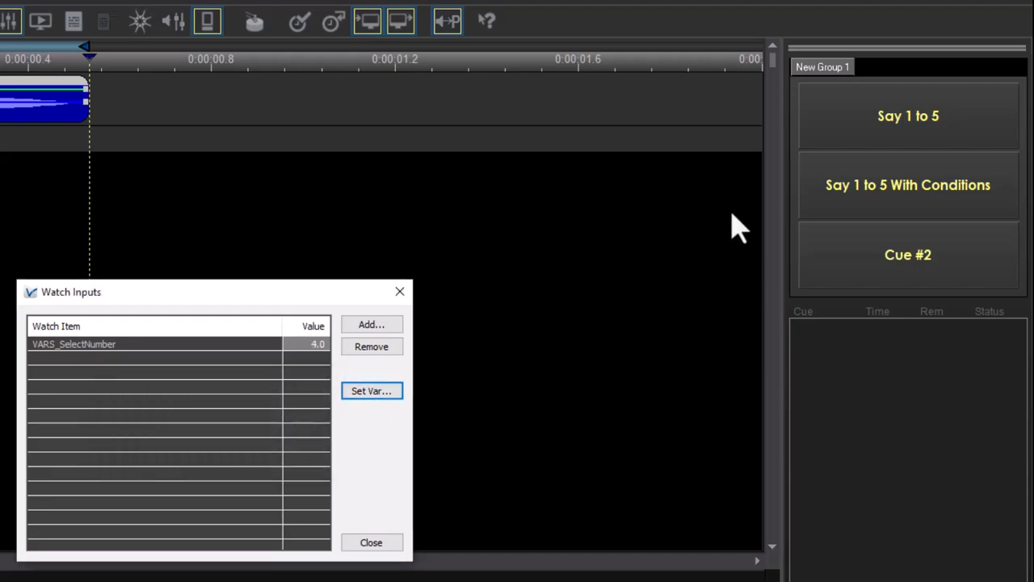
pyautogui.click(919, 135)
# Set SelectNumber to 5 and trigger the Say 1 to 5 cue button.
pyautogui.click(375, 392)
pyautogui.write('5')
pyautogui.click(290, 413)
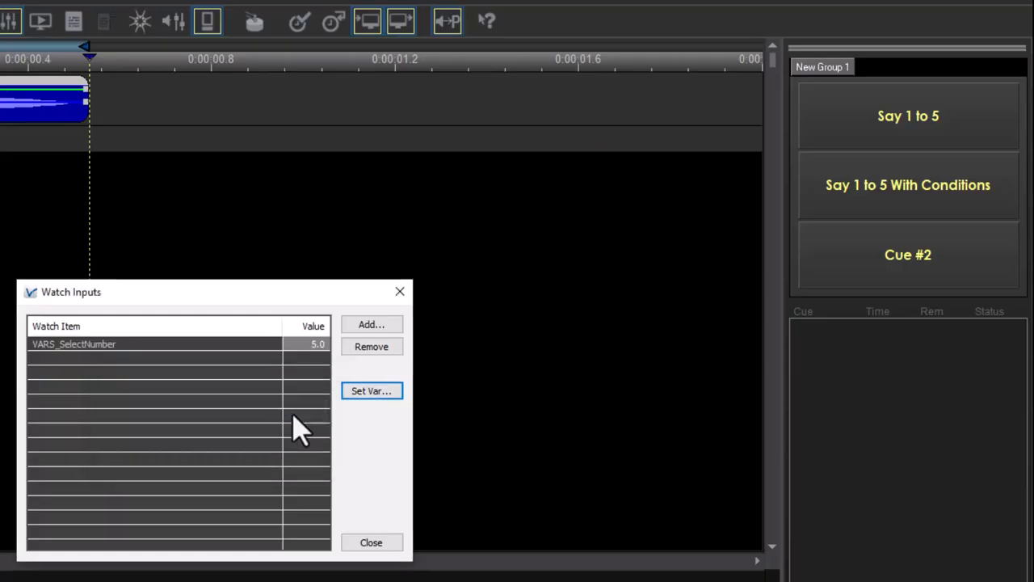
pyautogui.click(883, 123)
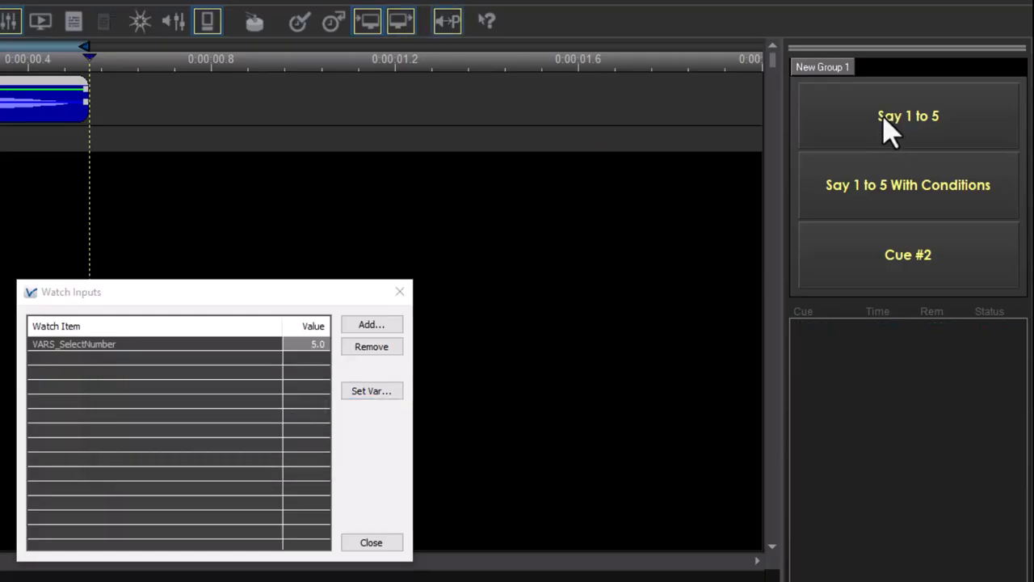
# Set SelectNumber to 10 and trigger the Say 1 to 5 cue button.
pyautogui.click(377, 387)
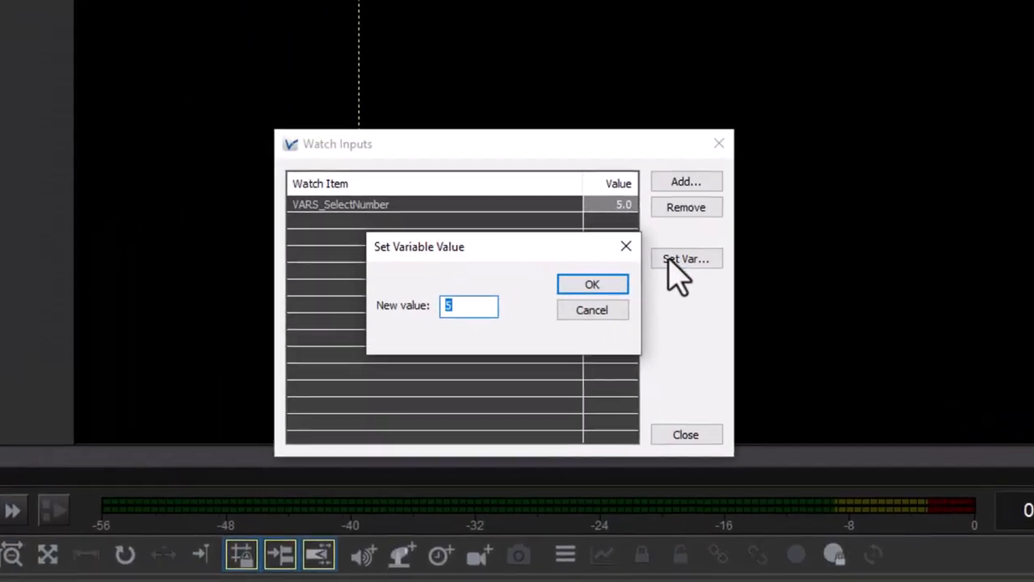
pyautogui.write('10')
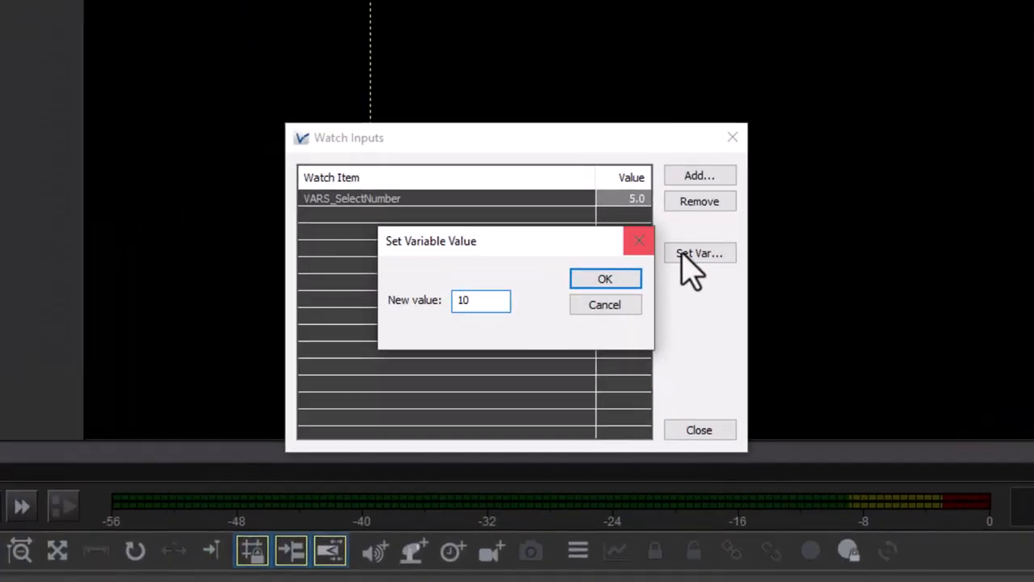
pyautogui.click(612, 280)
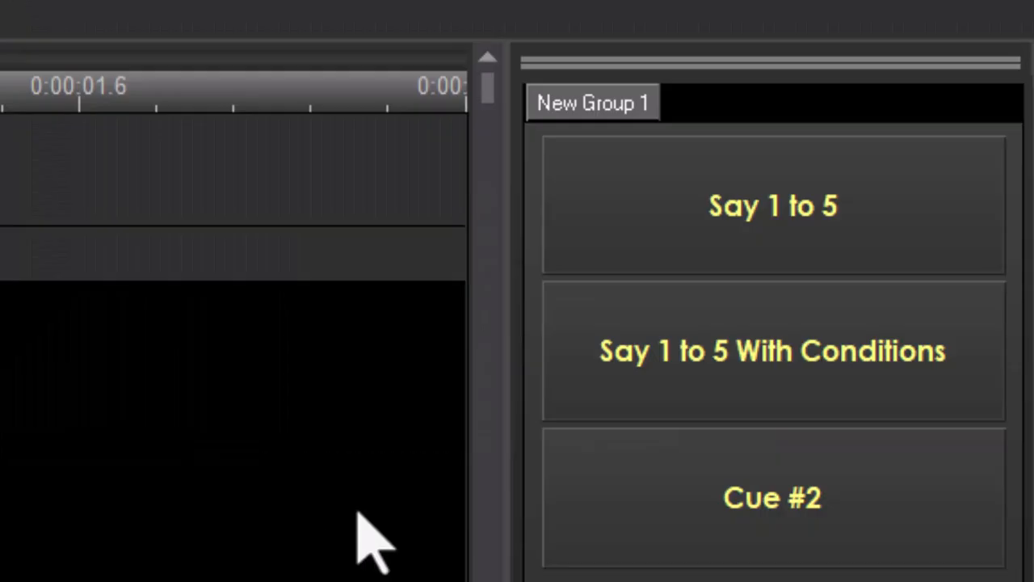
pyautogui.click(710, 196)
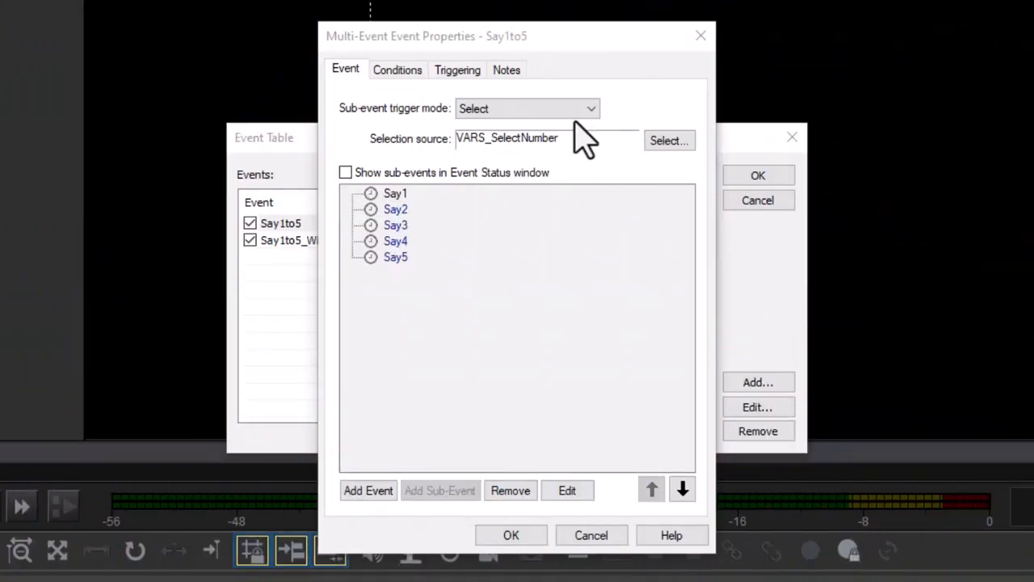
# Open the Say1to5 Multi-Event properties to change its sub-event trigger mode.
pyautogui.click(577, 109)
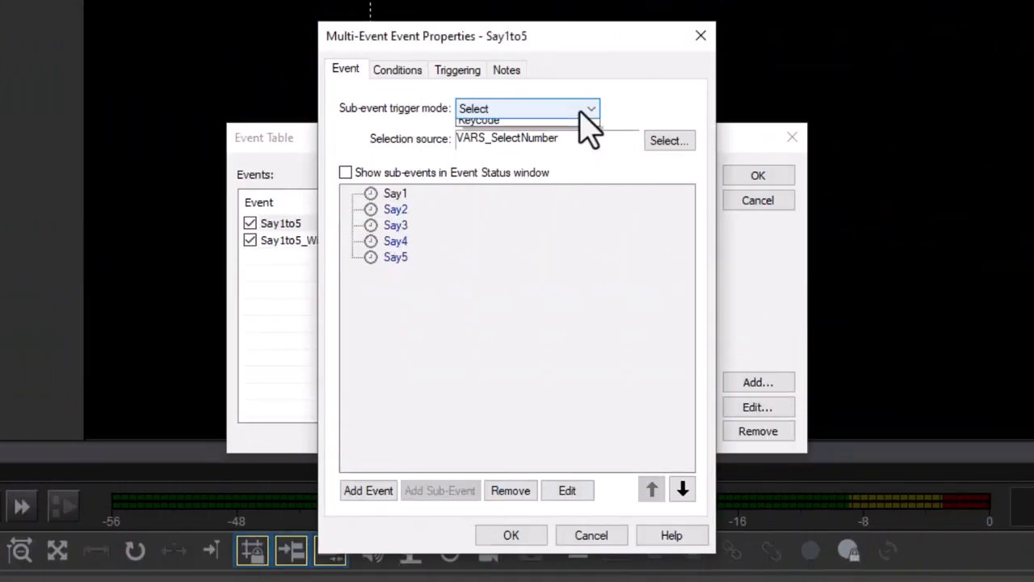